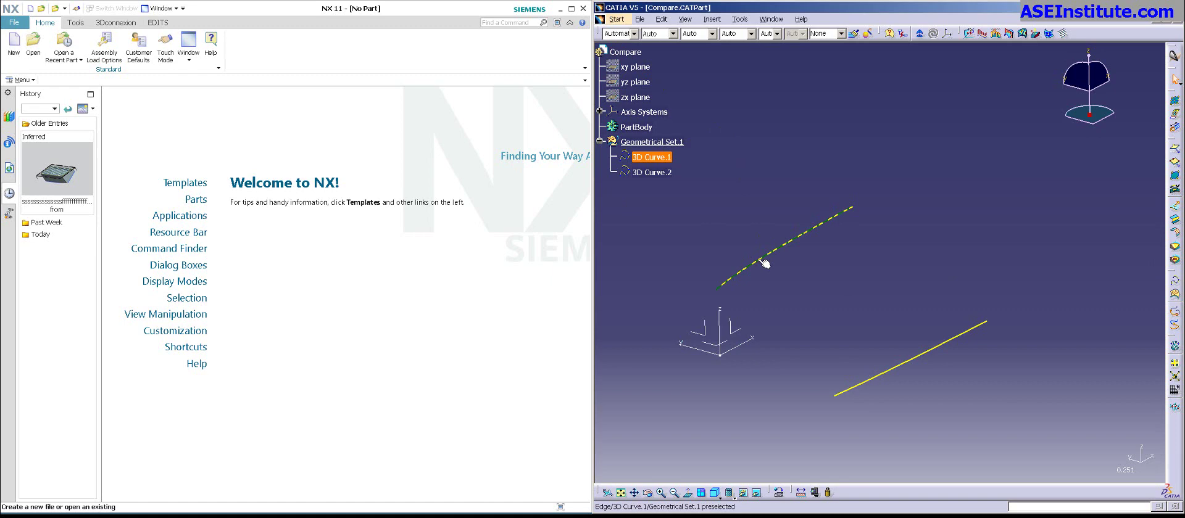
Step: Inspect the definition of 3D Curve.2 and run a geometric analysis on 3D Curve.1
double_click(856, 385)
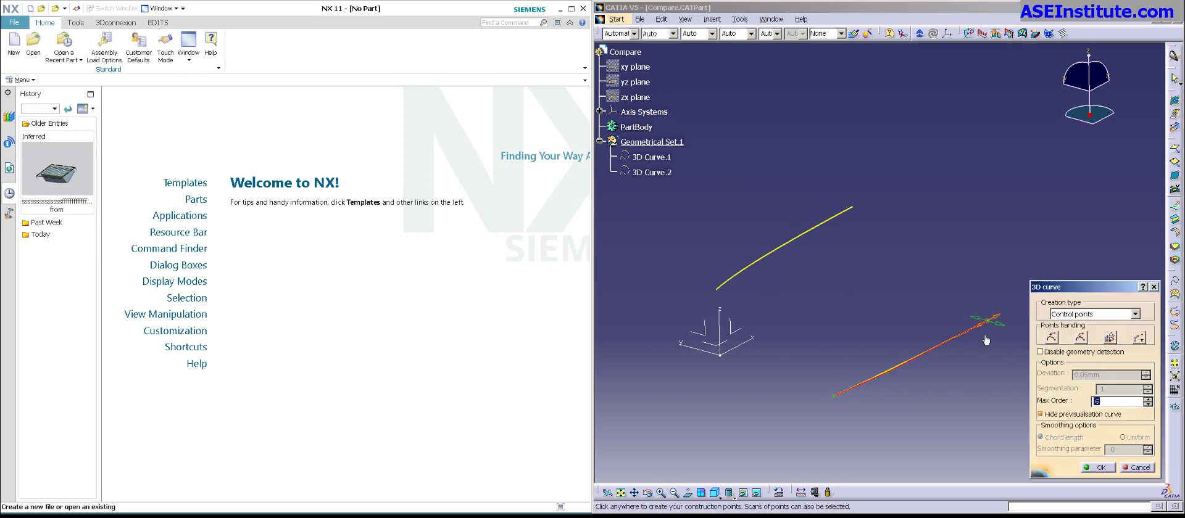
click(1141, 469)
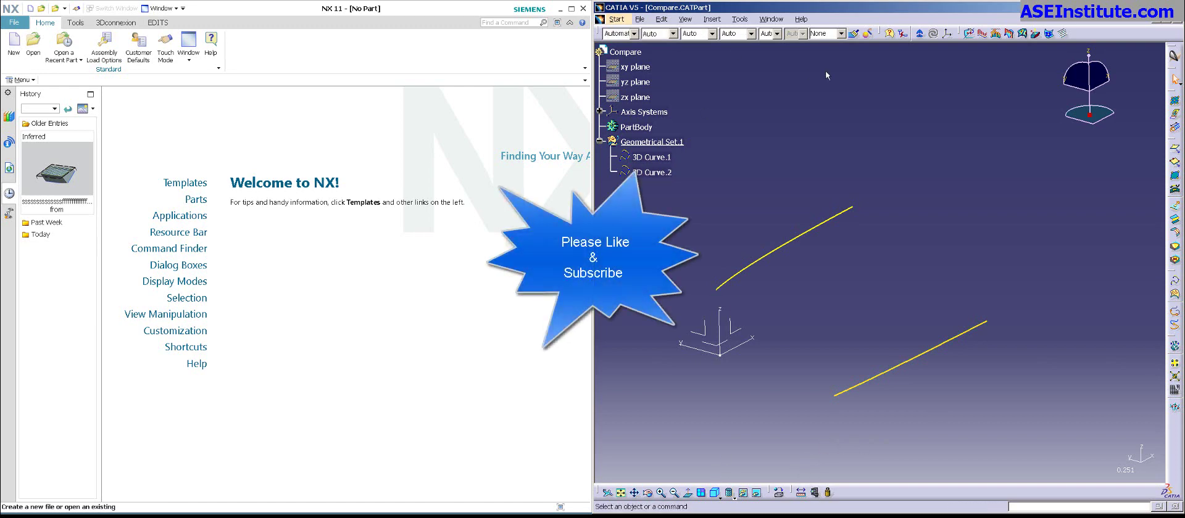
click(888, 33)
click(821, 226)
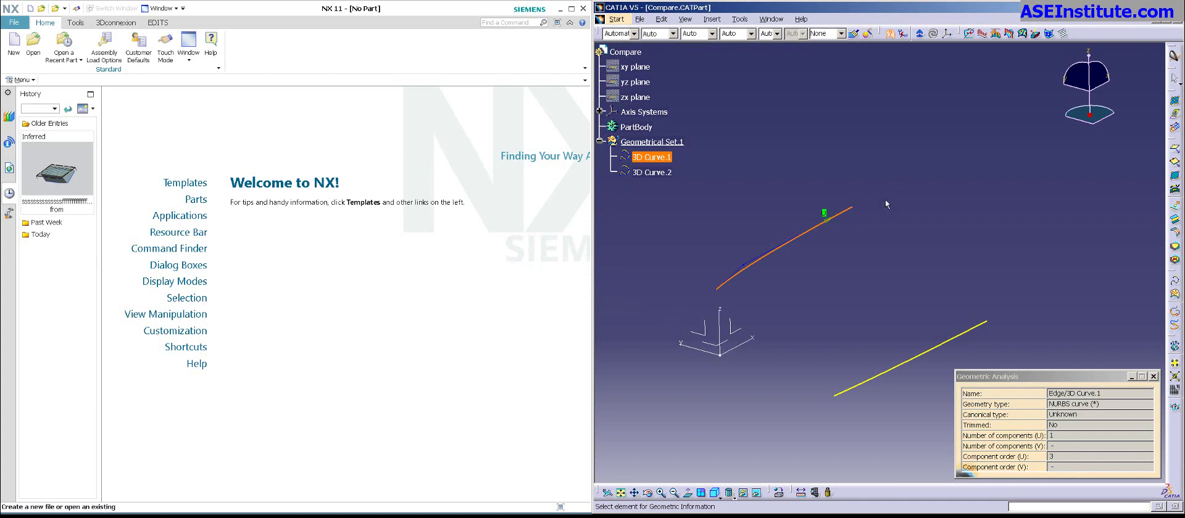
key(Escape)
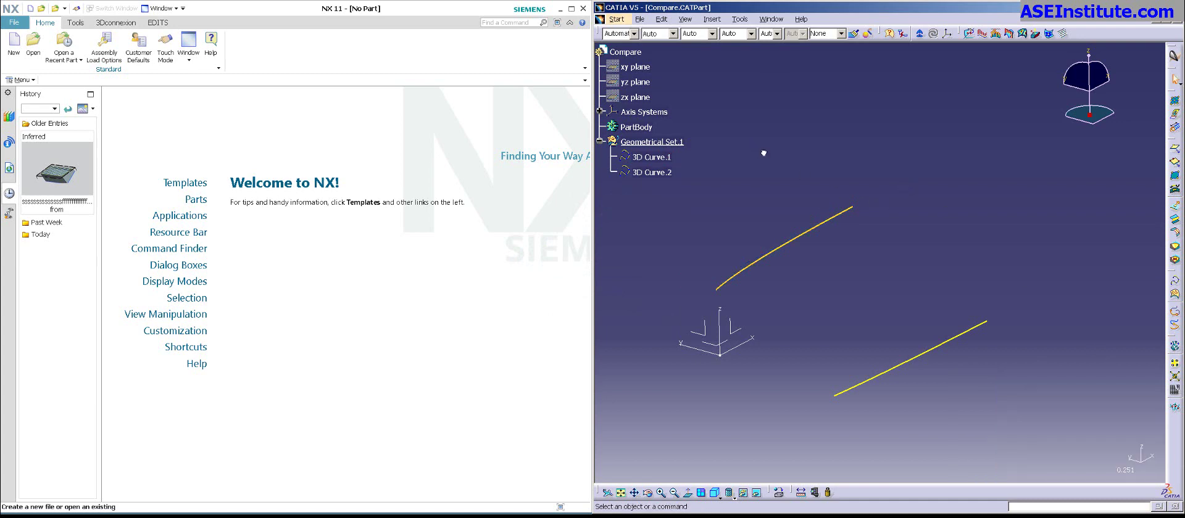
Step: Save the part in IGES format as Compare.igs in the Compare folder
click(641, 19)
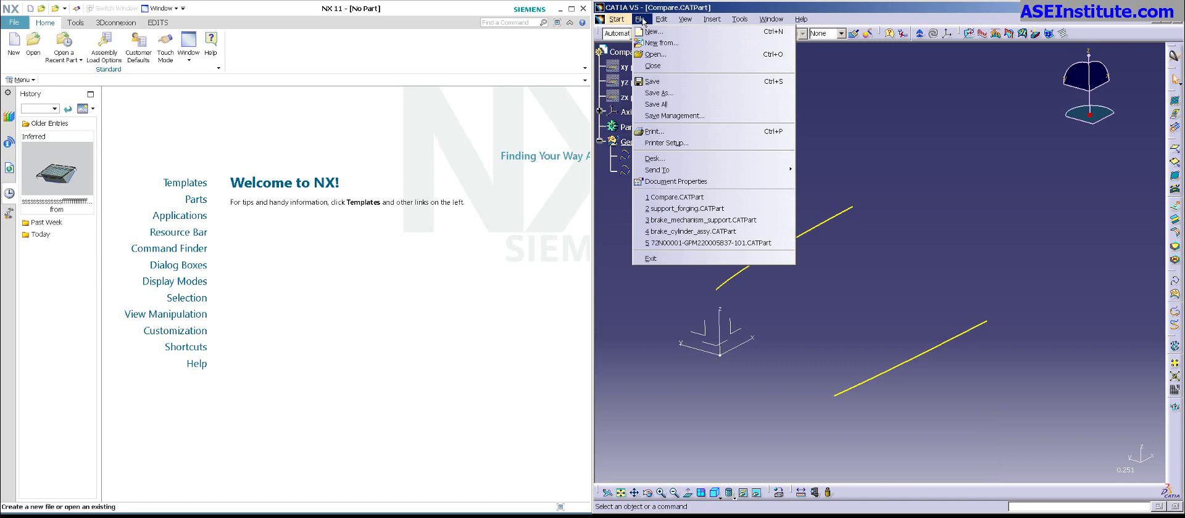
click(665, 93)
click(767, 343)
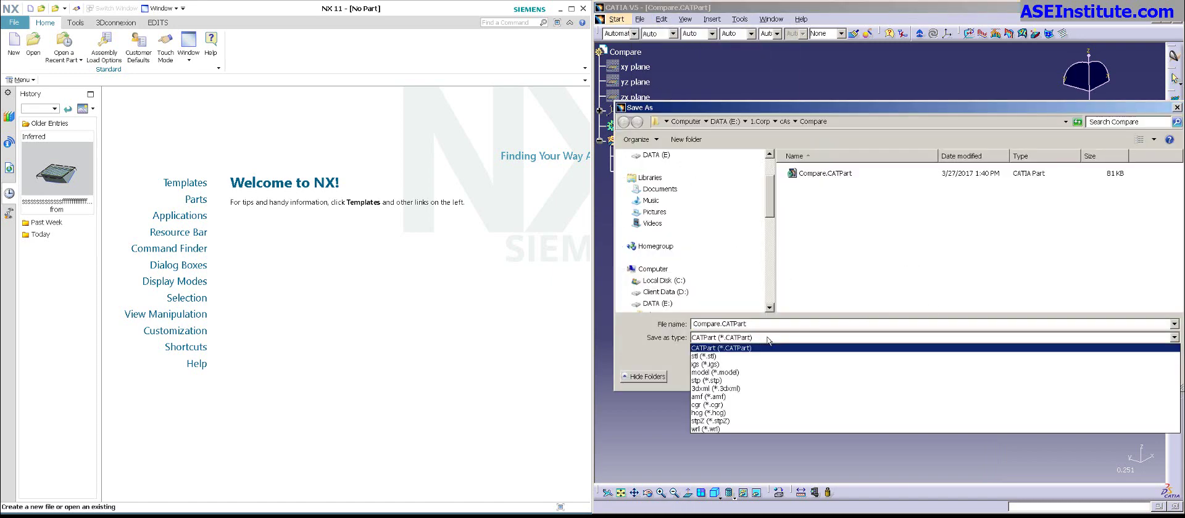
click(738, 361)
click(1074, 372)
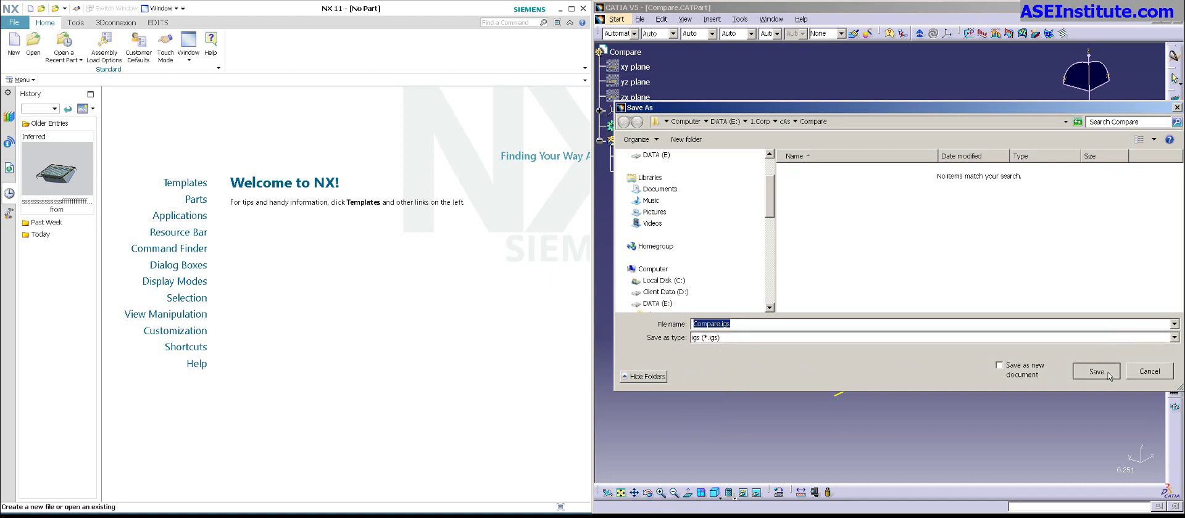
Step: Switch to NX and open the exported Compare.igs file
click(376, 265)
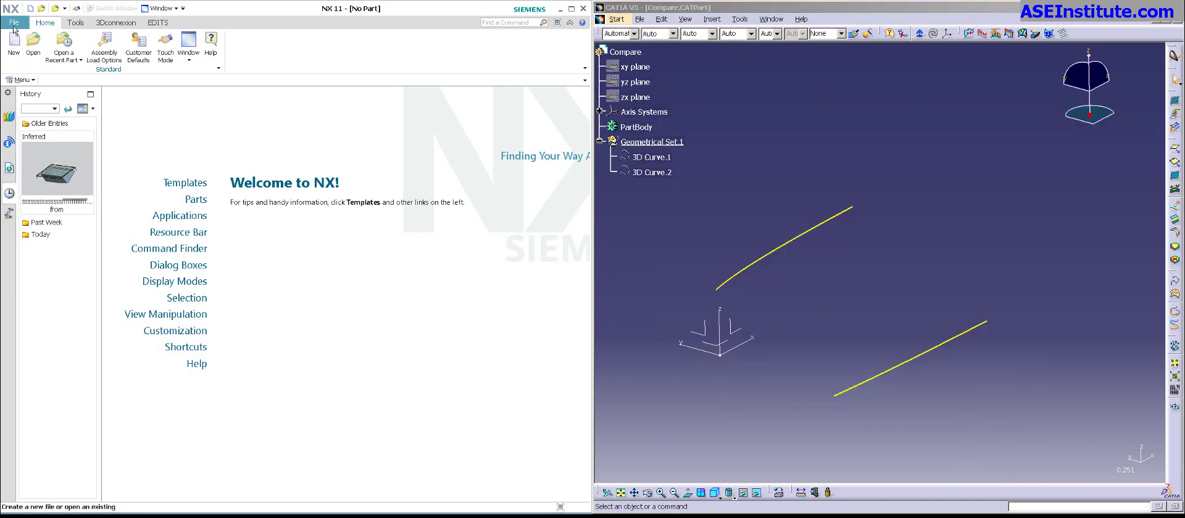
click(33, 43)
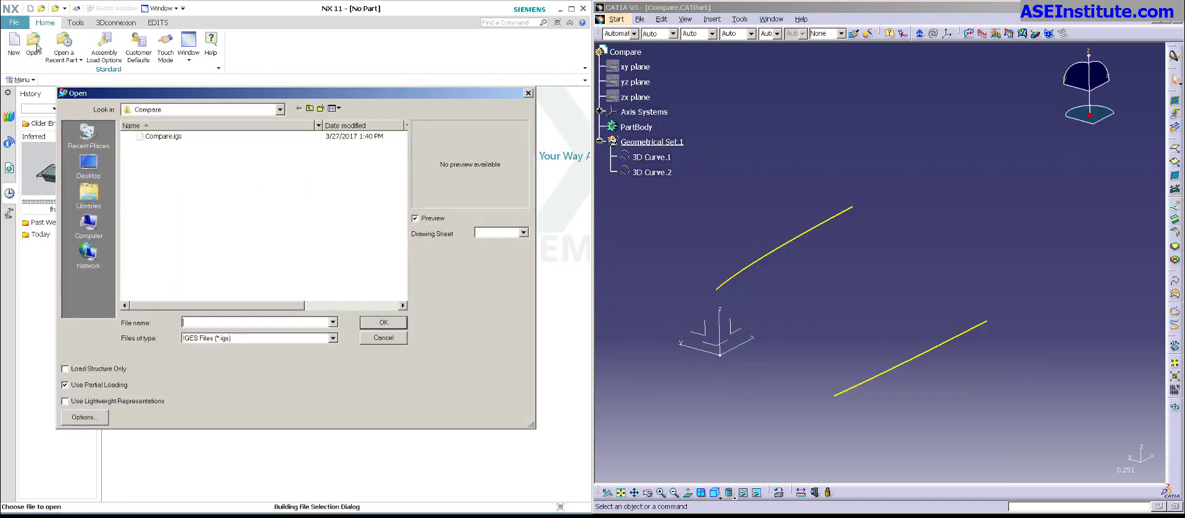
double_click(155, 136)
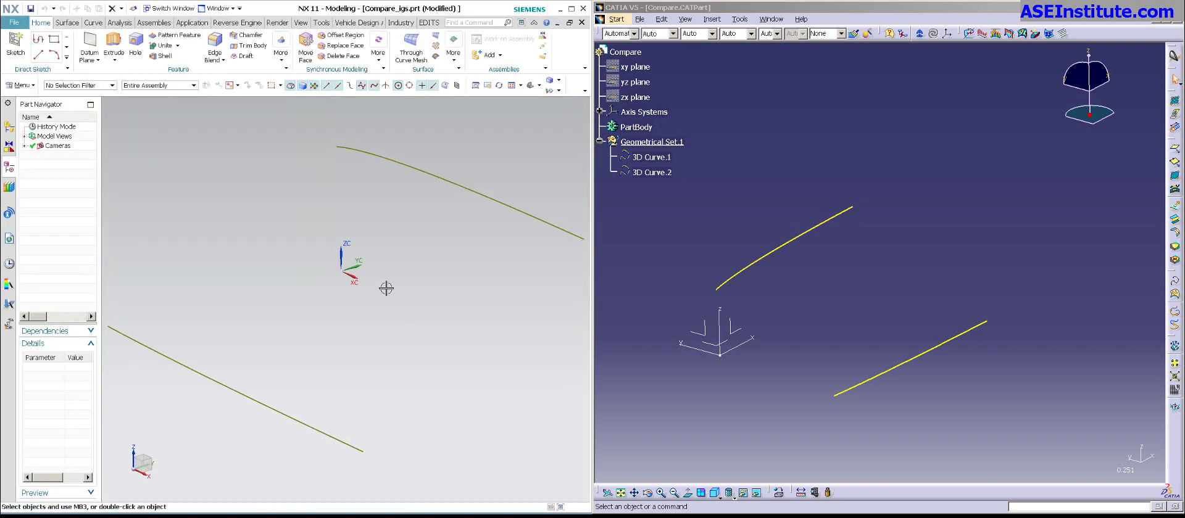
Step: Inspect the lower imported curve's Studio Spline definition, including its poles, degree and single-segment option, and close it without applying changes
middle_drag(386, 288, 400, 336)
double_click(430, 374)
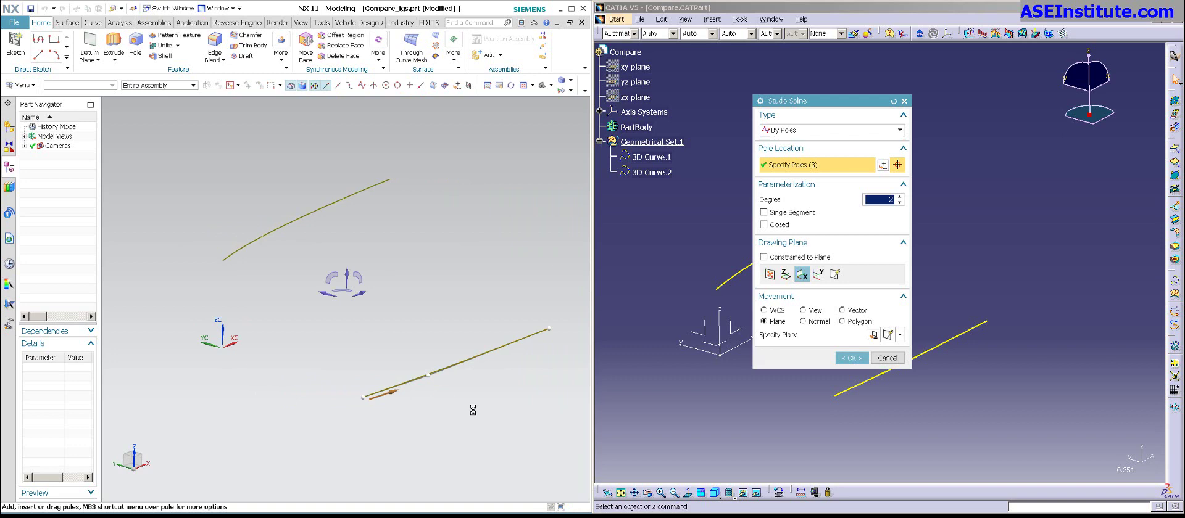
drag(823, 104, 160, 96)
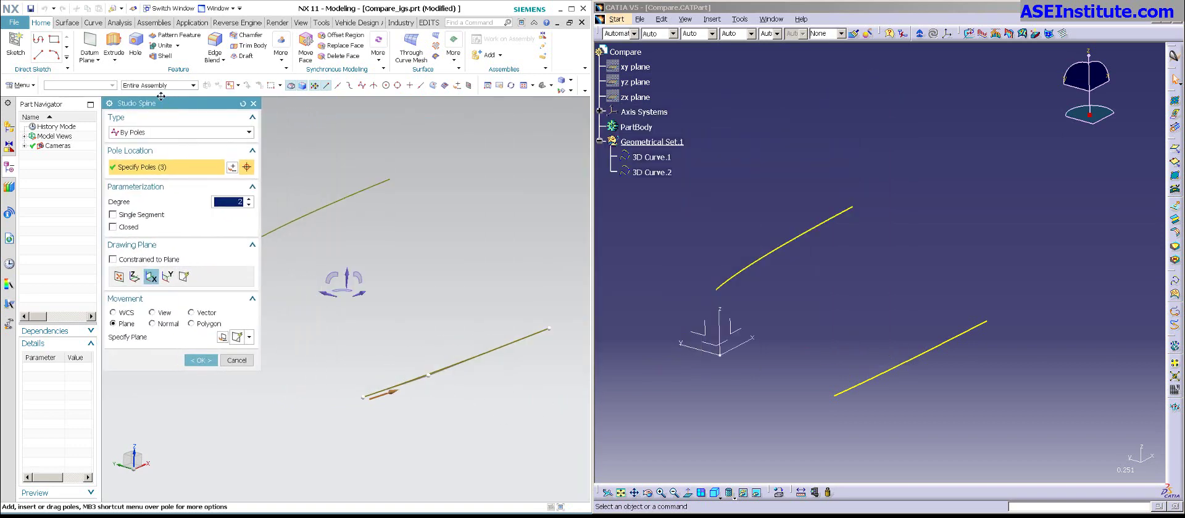
click(149, 216)
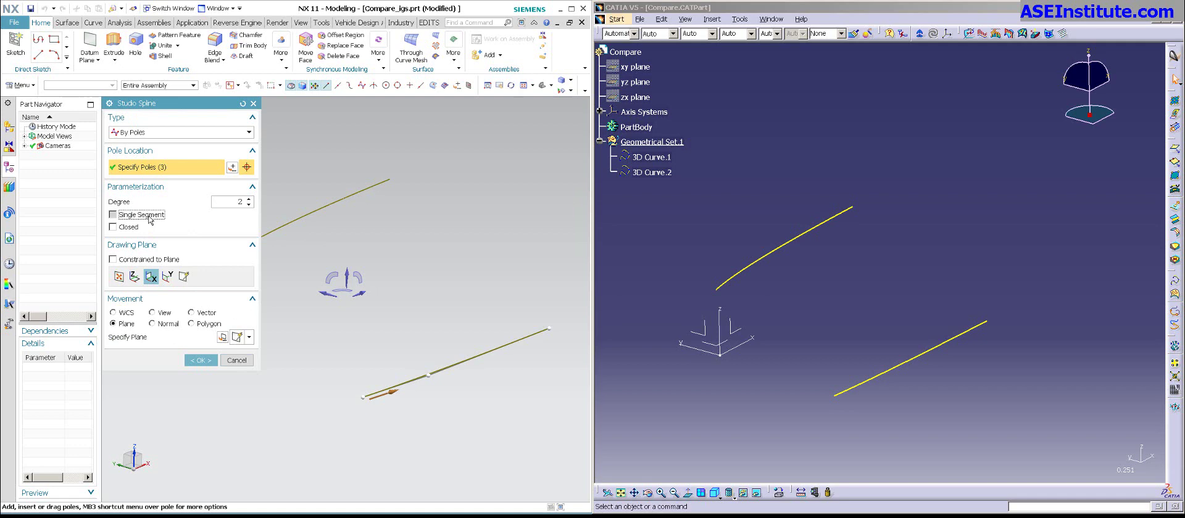
click(149, 216)
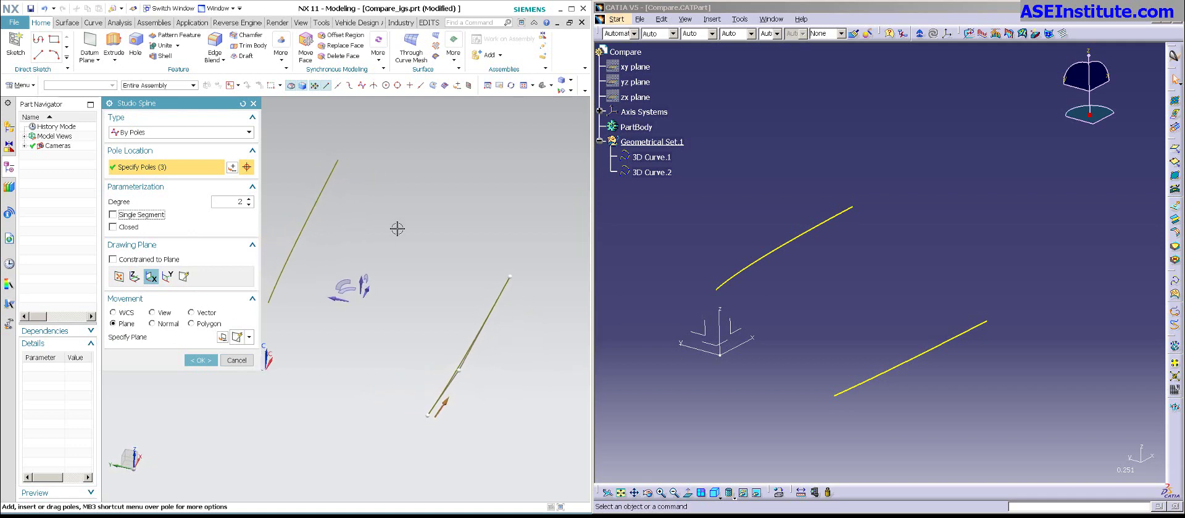
click(237, 361)
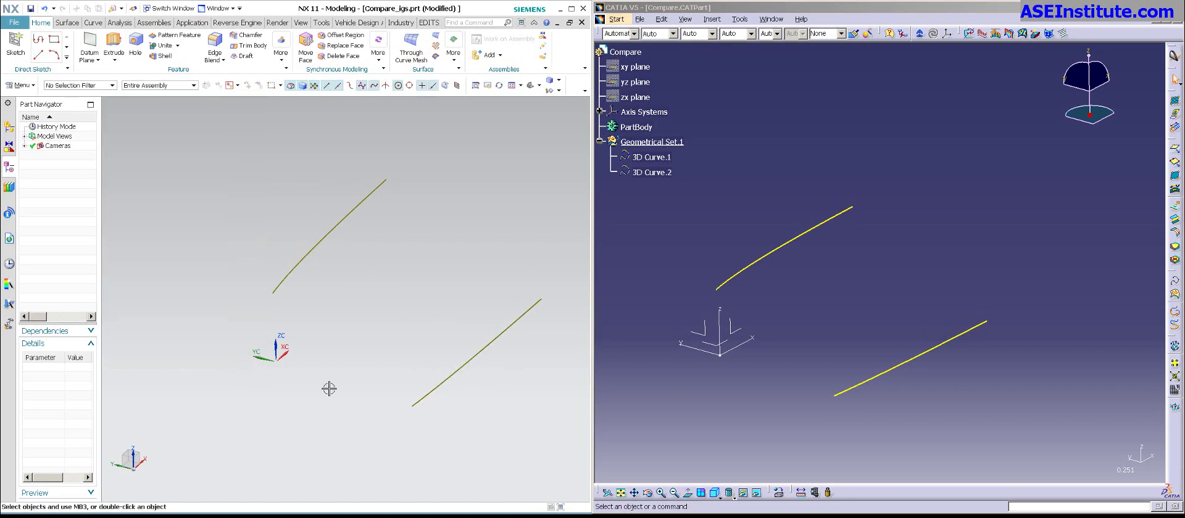
Step: Switch to CATIA and change the part to the Generative Shape Design workbench
middle_drag(758, 208, 759, 206)
click(758, 208)
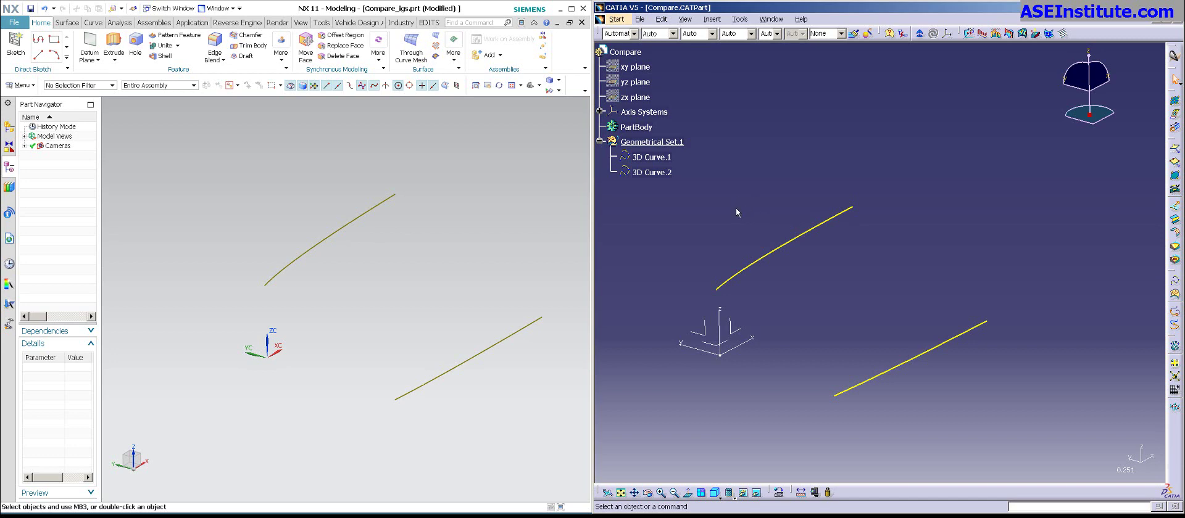
click(615, 19)
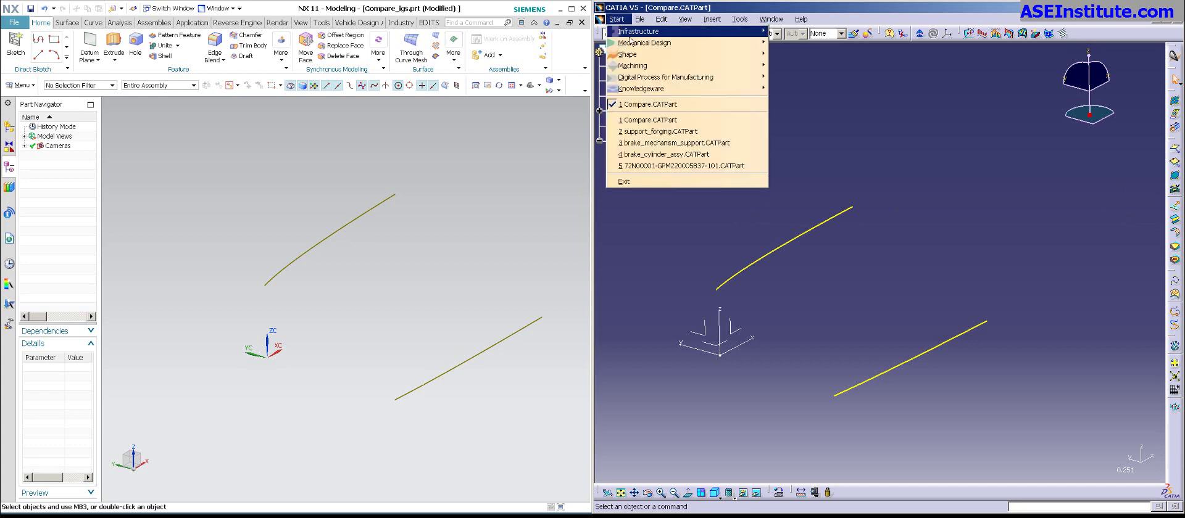
mouse_move(665, 60)
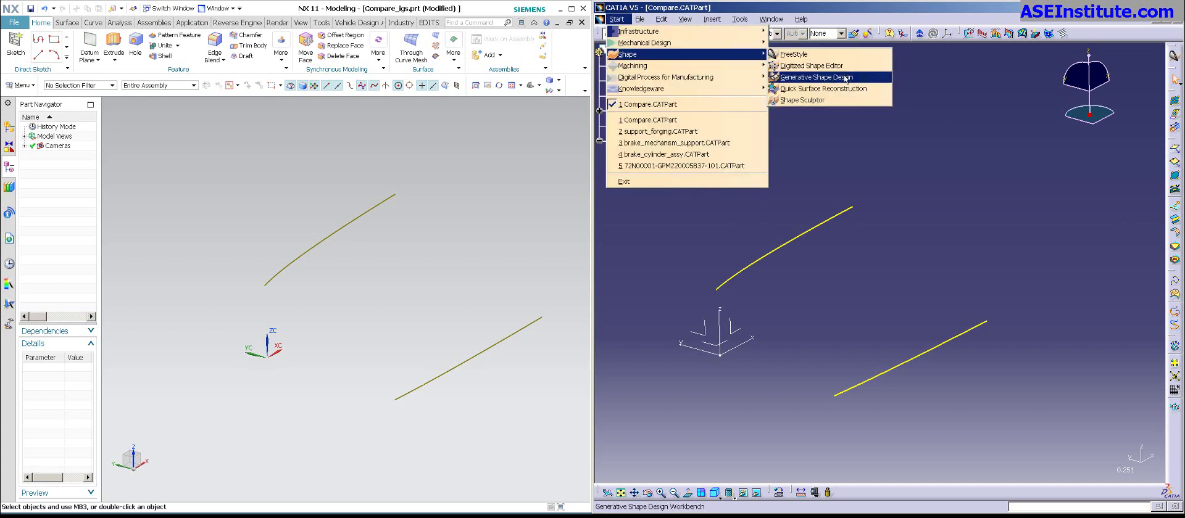
click(816, 77)
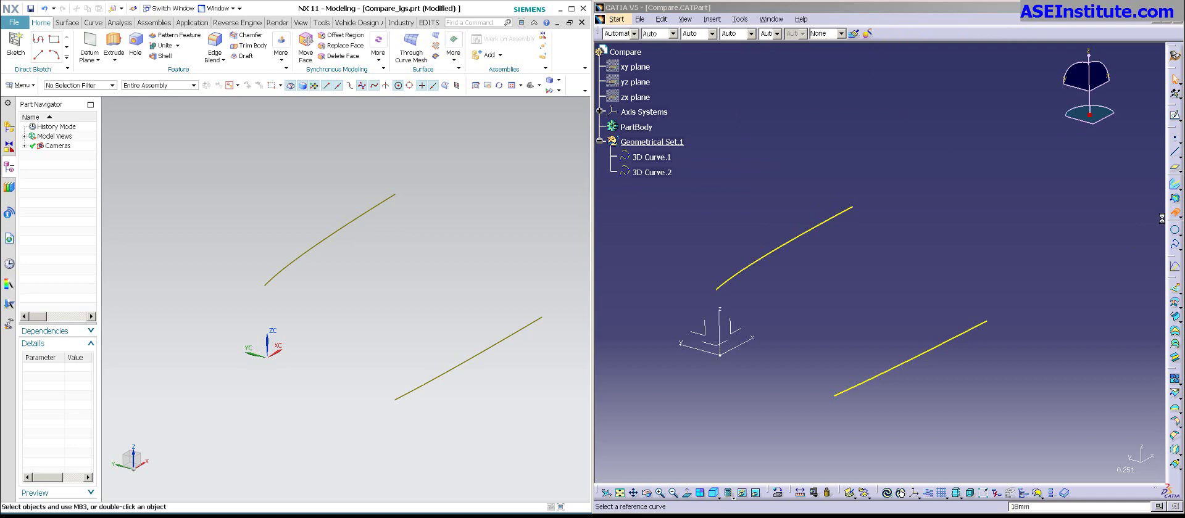
Step: Create a parallel curve from 3D Curve.2, offset toward the origin on the default plane
click(1175, 212)
click(915, 362)
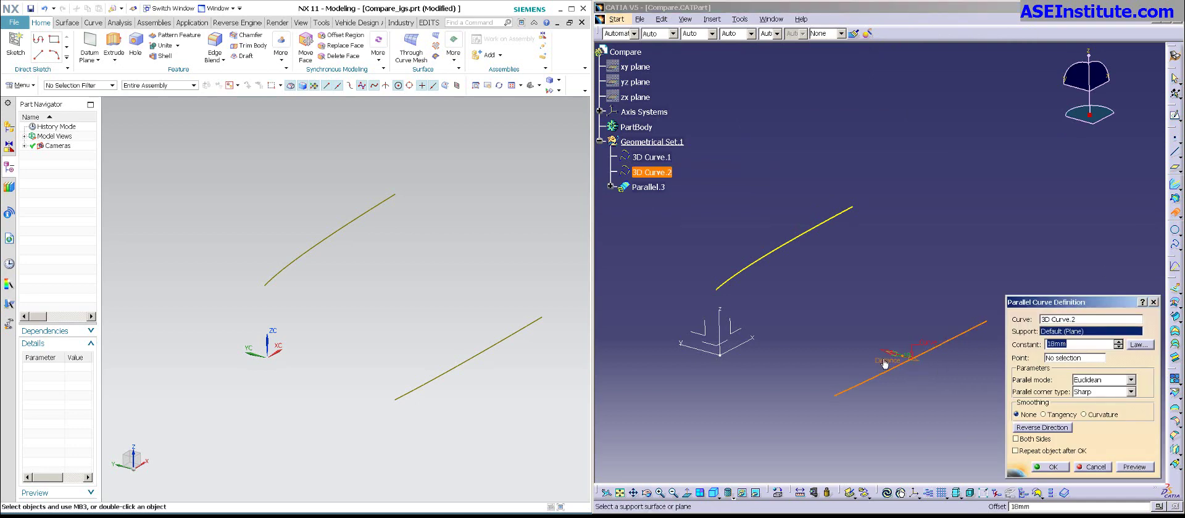
drag(876, 359, 878, 360)
click(1055, 468)
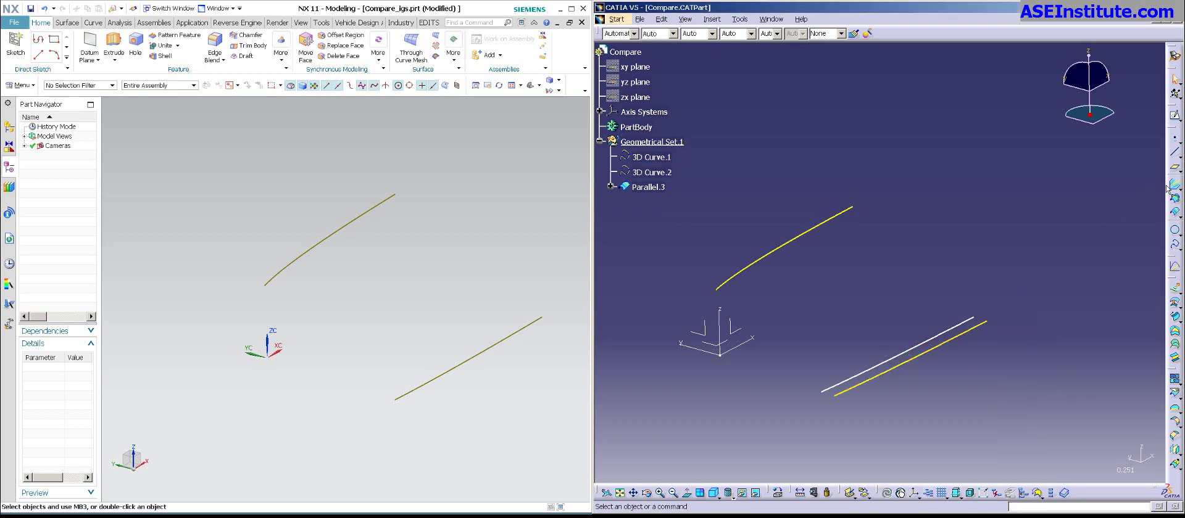
Step: Create a parallel curve offset 25 mm below 3D Curve.1 on the default plane
click(1168, 214)
click(768, 264)
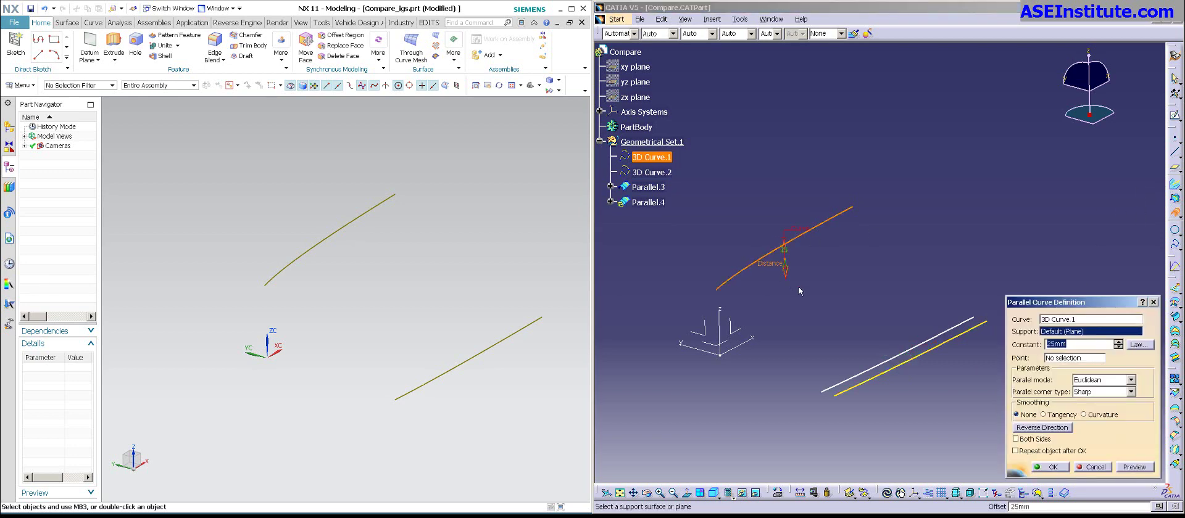
click(1050, 467)
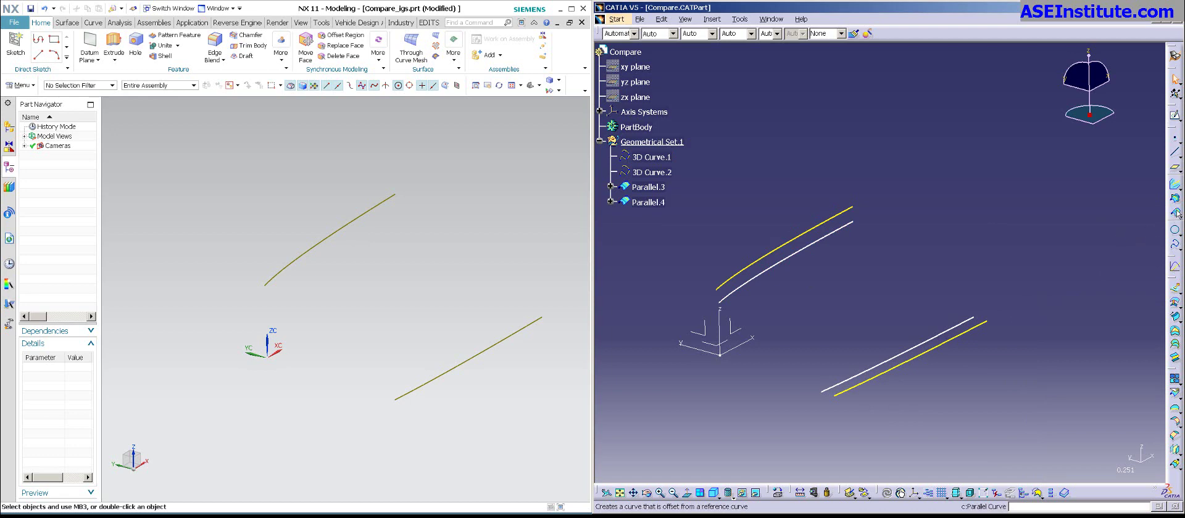
Step: Combine the two parallel curves into one 3D curve with the Normal combine type
click(1175, 184)
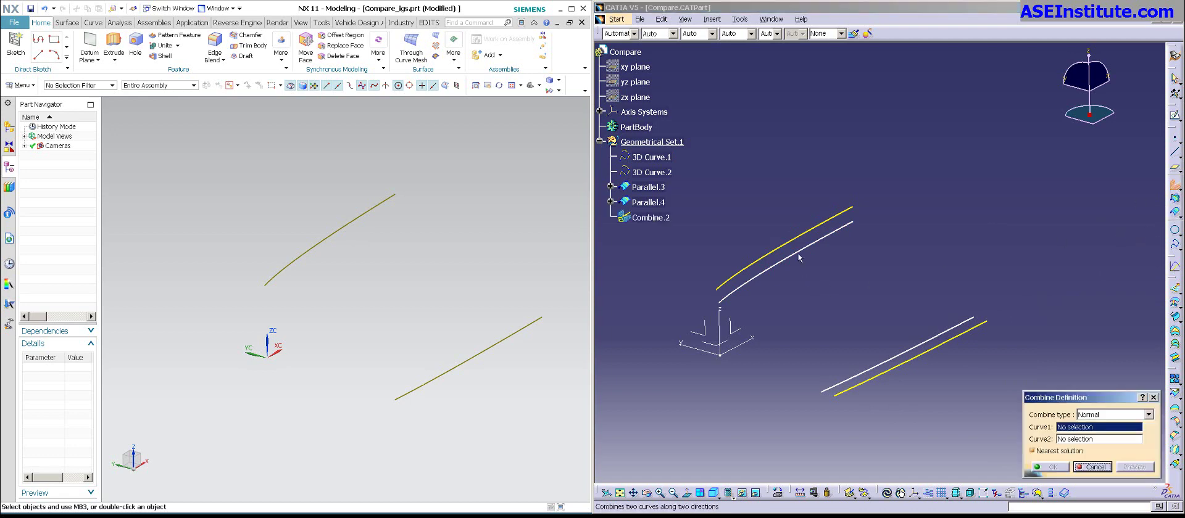
click(799, 258)
click(866, 369)
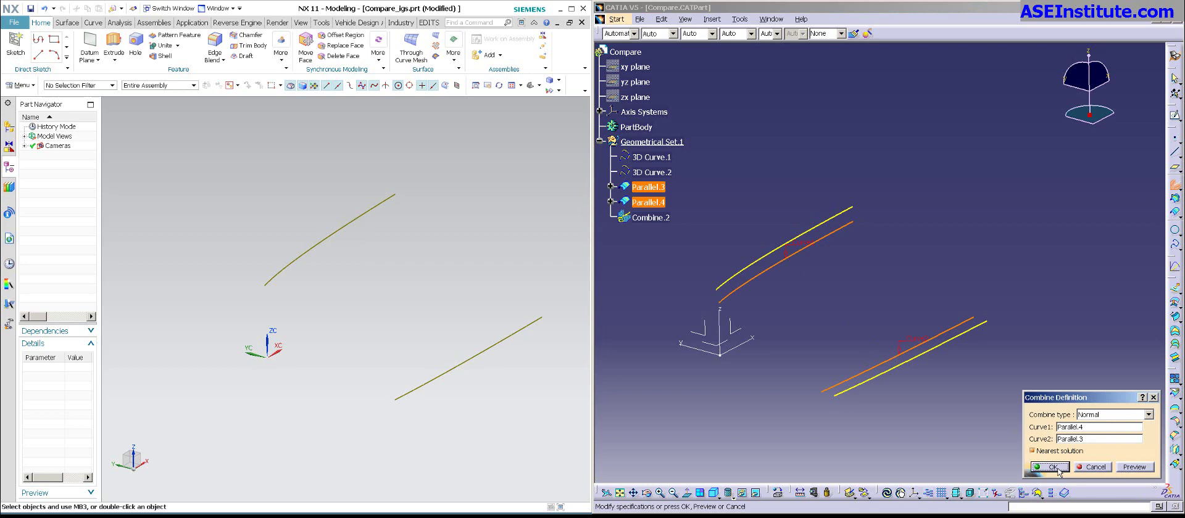
click(1057, 469)
Step: Mirror the combined curve about the ZX plane of the absolute axis system
click(1174, 450)
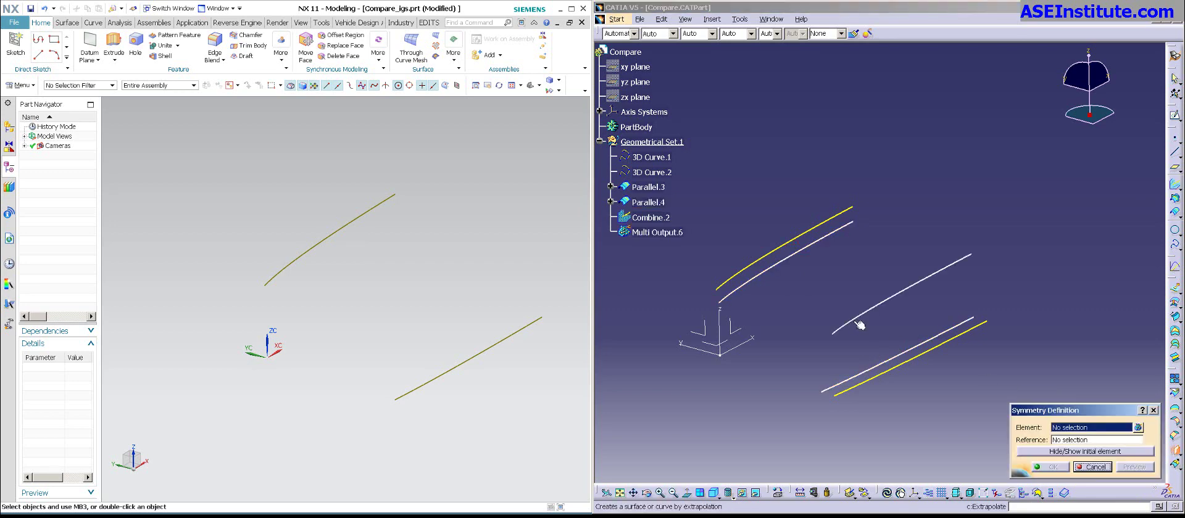
click(859, 325)
click(725, 350)
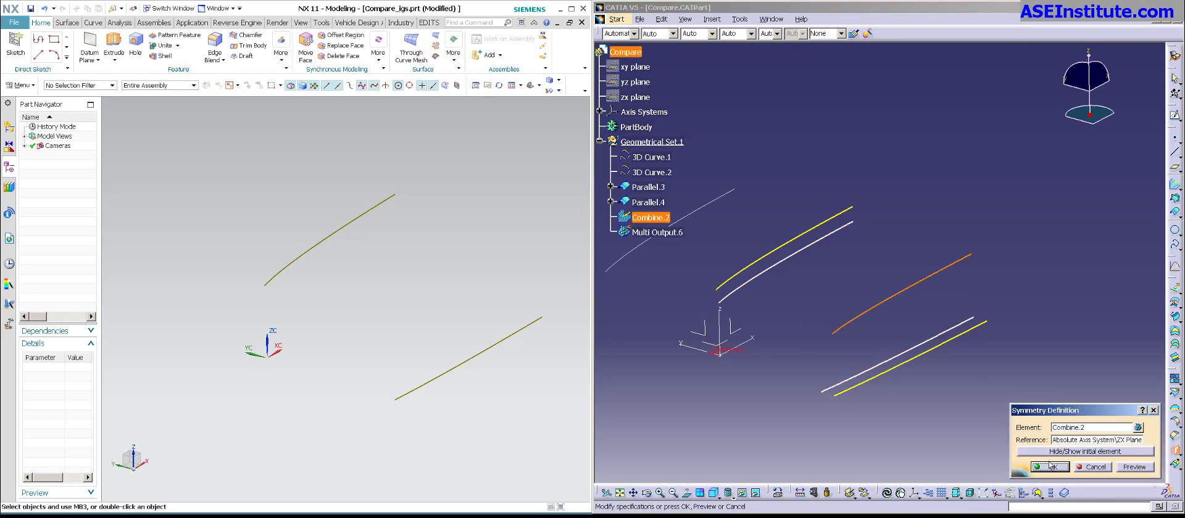
click(1051, 467)
Step: Create a circular three-guide swept surface through the combined curve, 3D Curve.1 and the mirrored curve, with the absolute X axis as spine
middle_drag(883, 265, 915, 293)
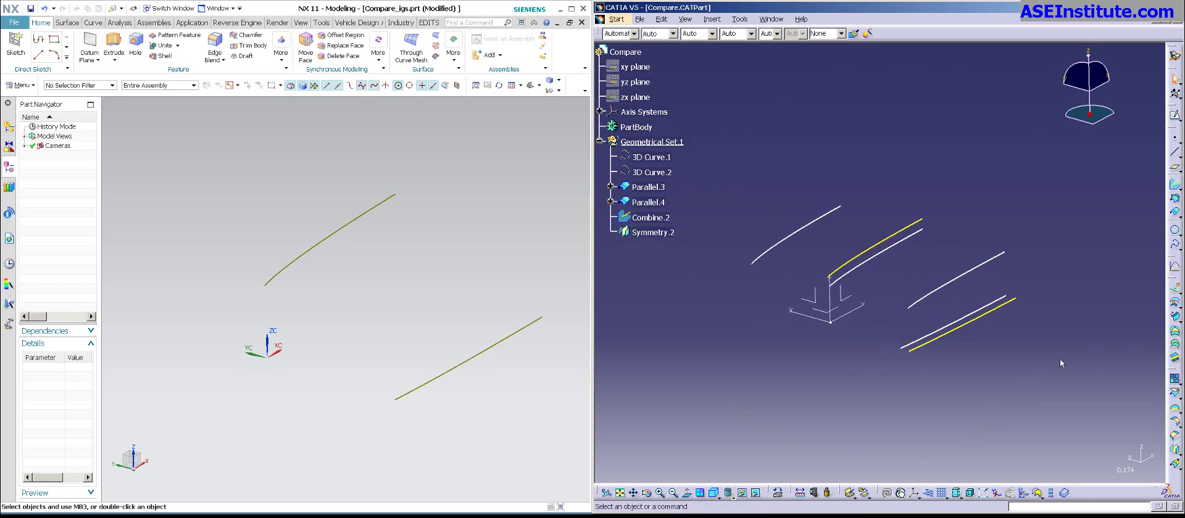
click(1175, 316)
middle_drag(942, 323, 882, 330)
click(1070, 232)
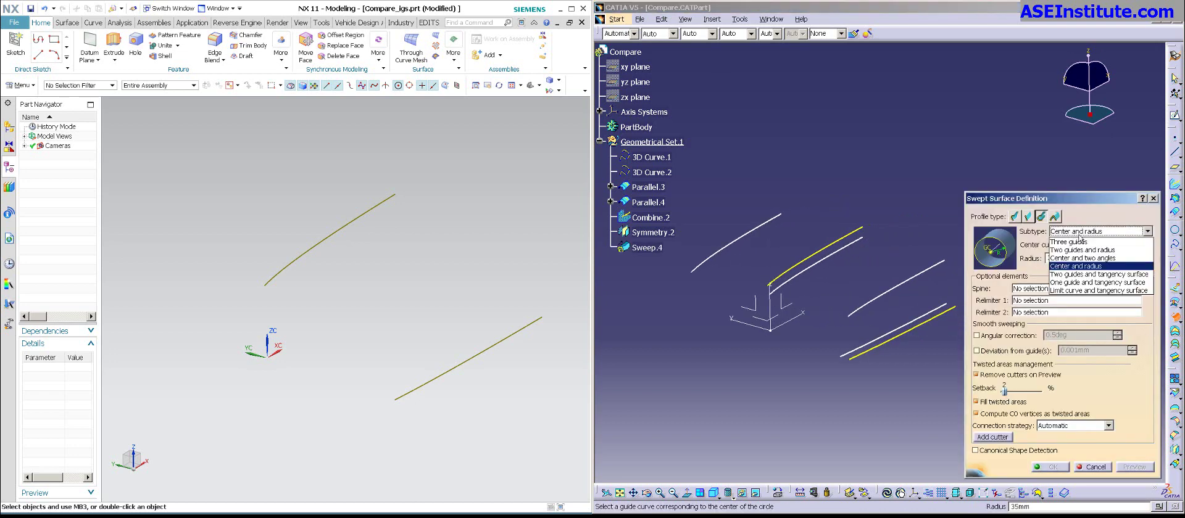
click(1088, 242)
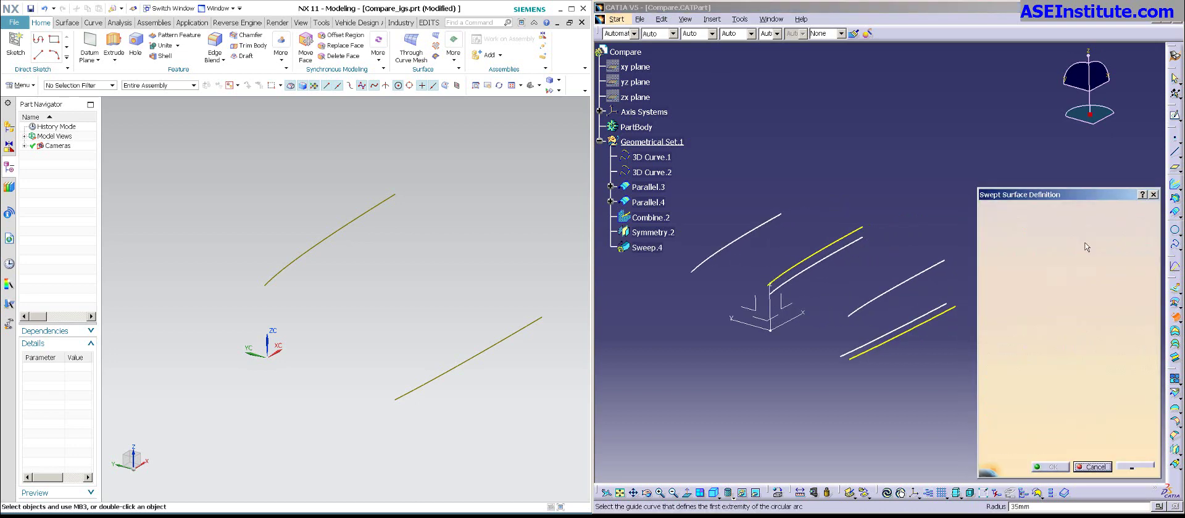
click(859, 305)
click(787, 275)
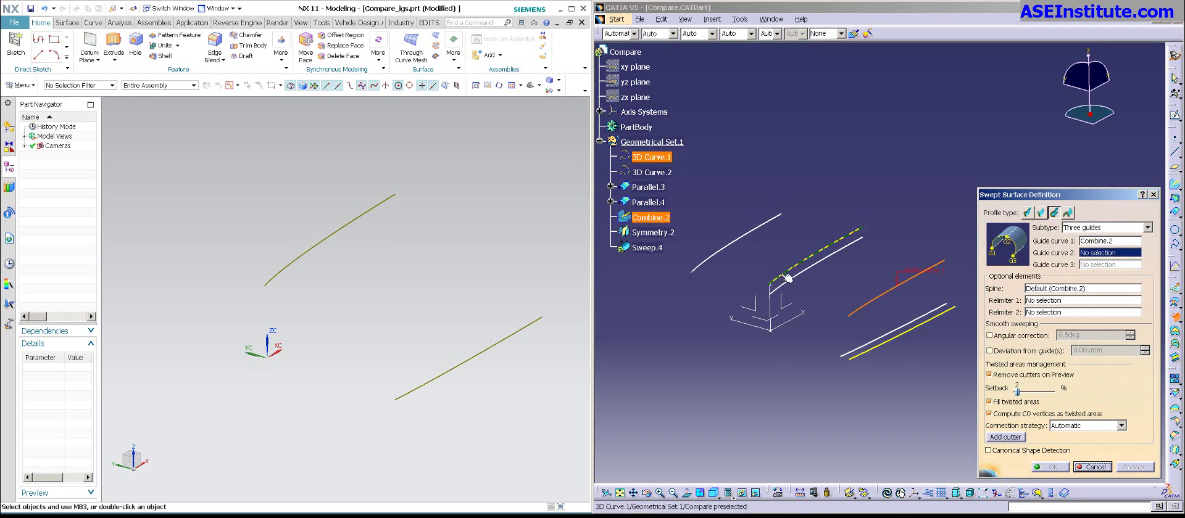
click(715, 257)
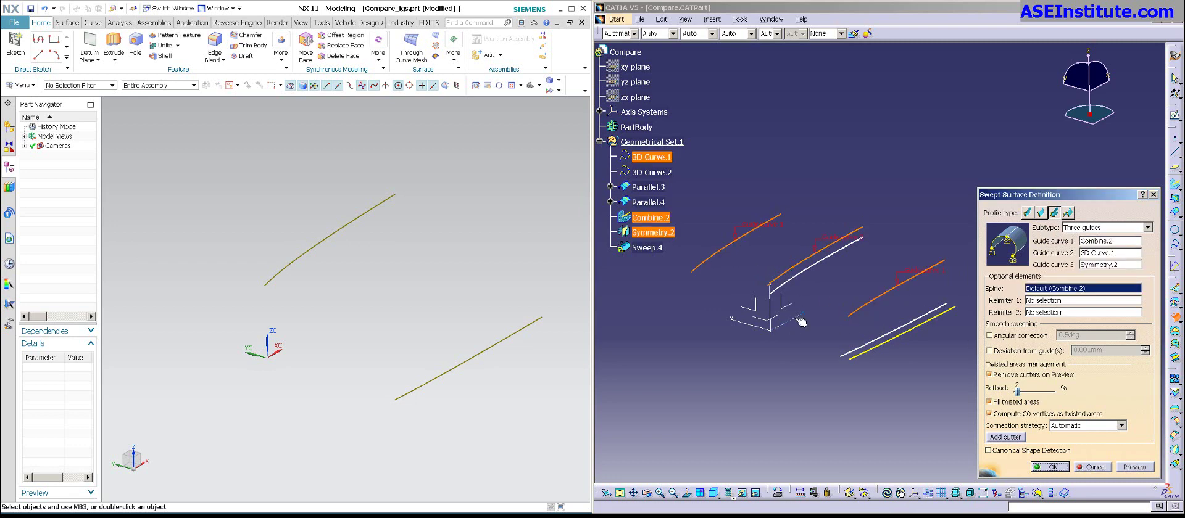
click(797, 316)
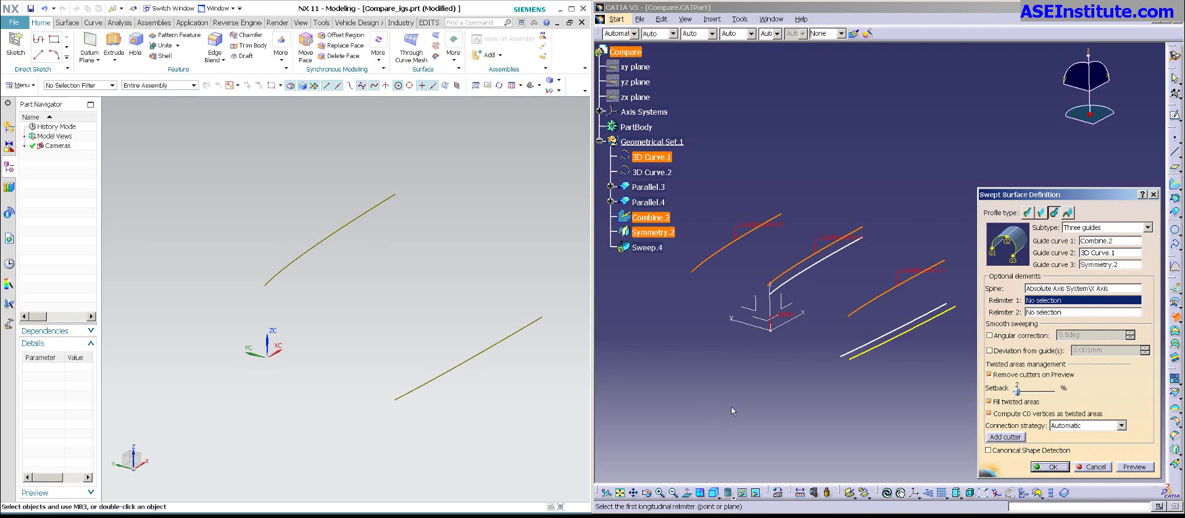
click(1052, 467)
click(1130, 468)
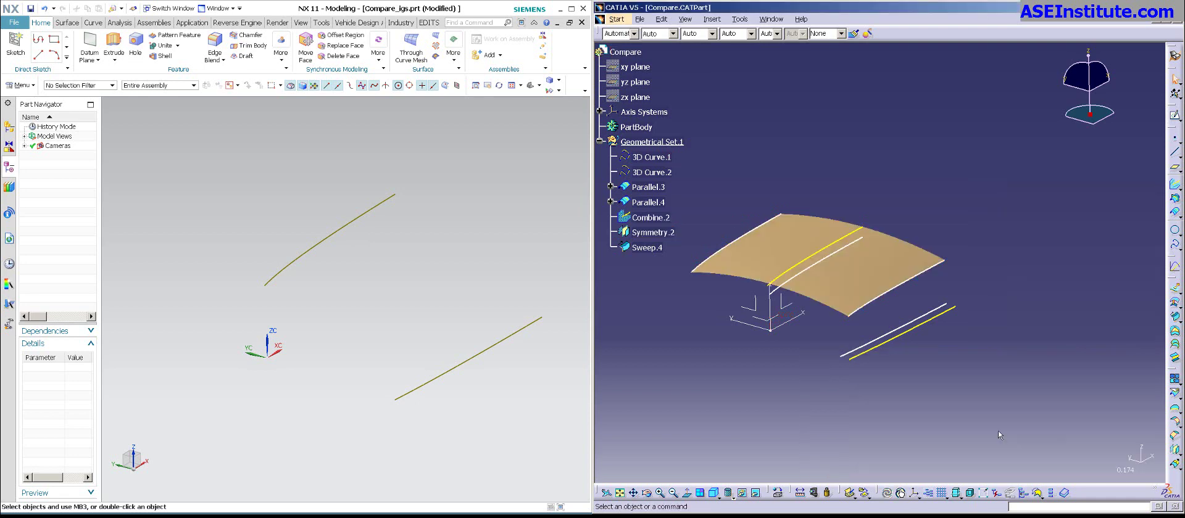
Step: Switch to NX and offset the two imported curves by 25 mm each, the upper one downward and the lower one inward, using a constant law
click(450, 224)
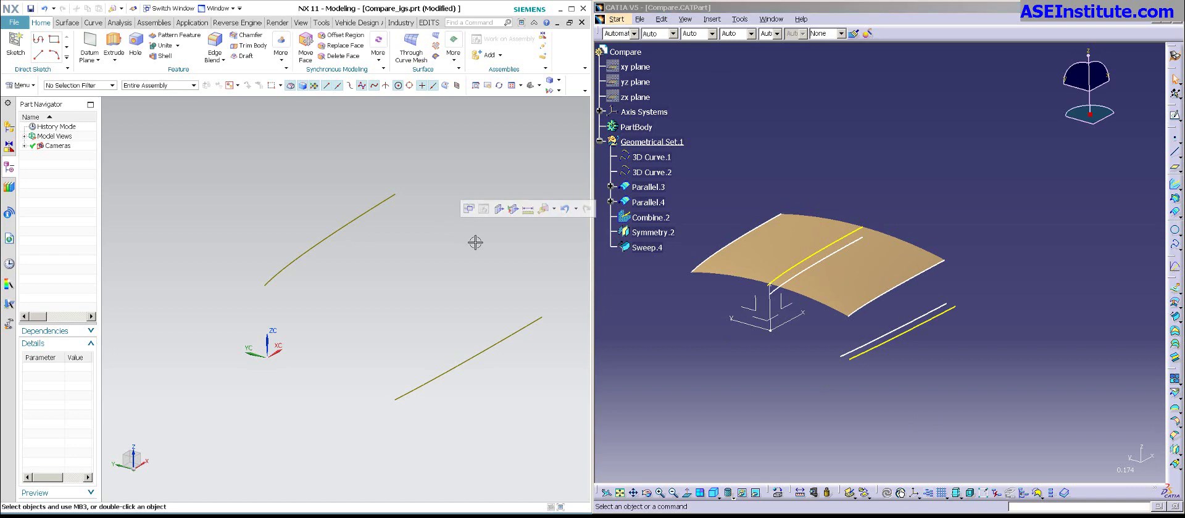
click(95, 23)
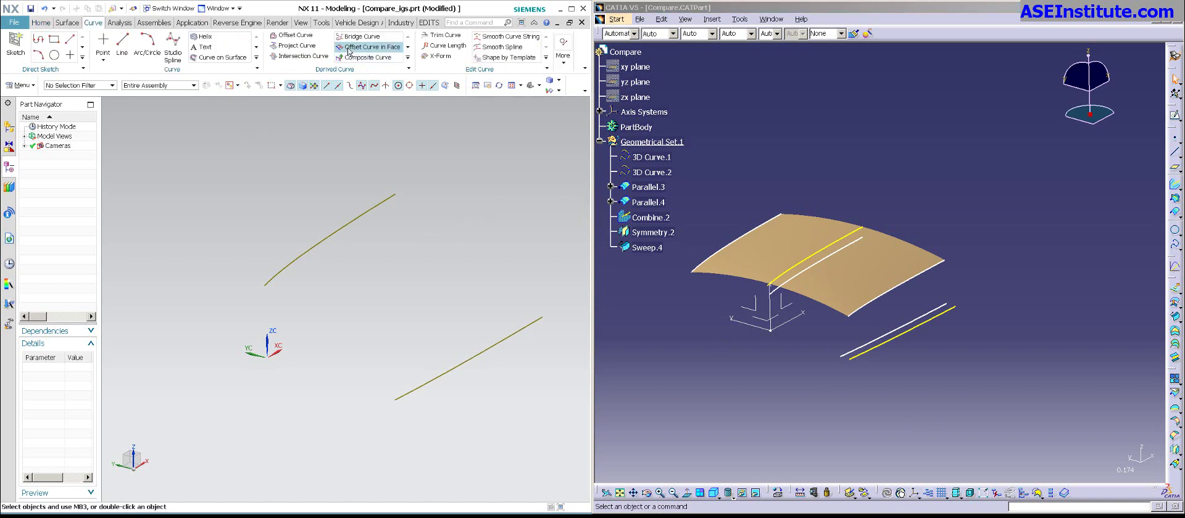
click(285, 36)
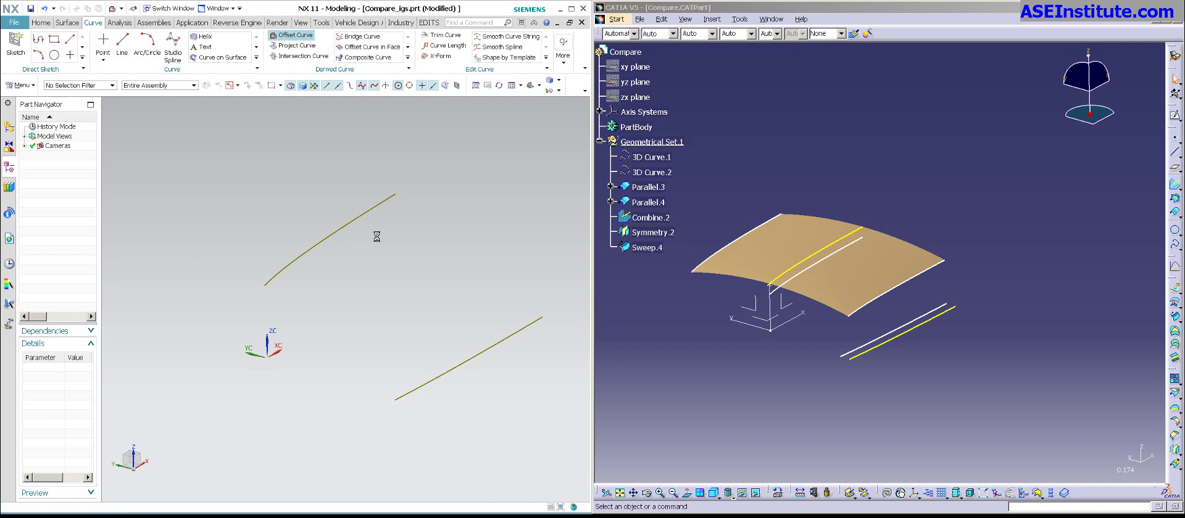
click(344, 229)
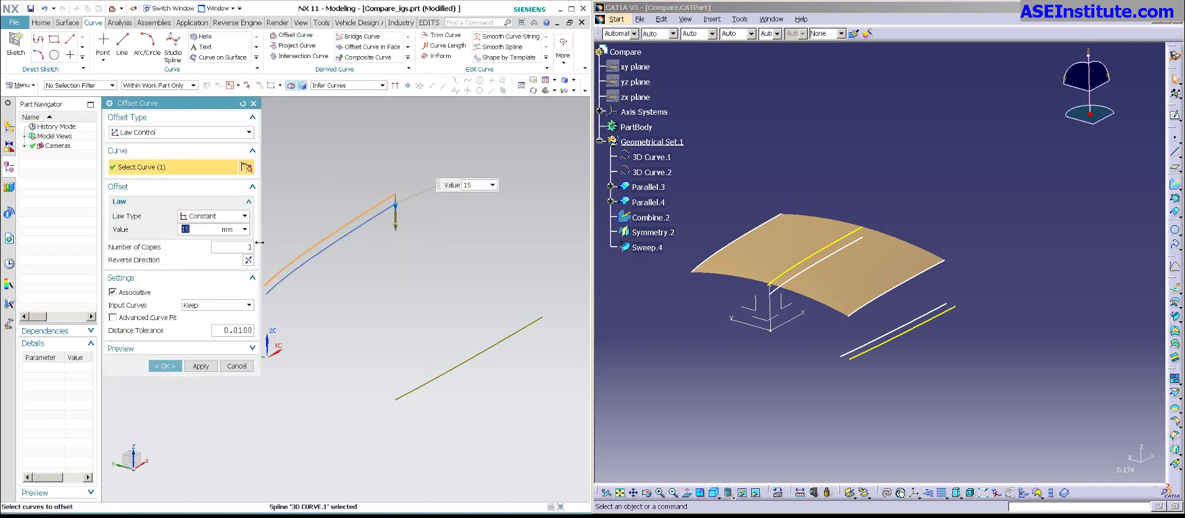
text(25)
click(201, 367)
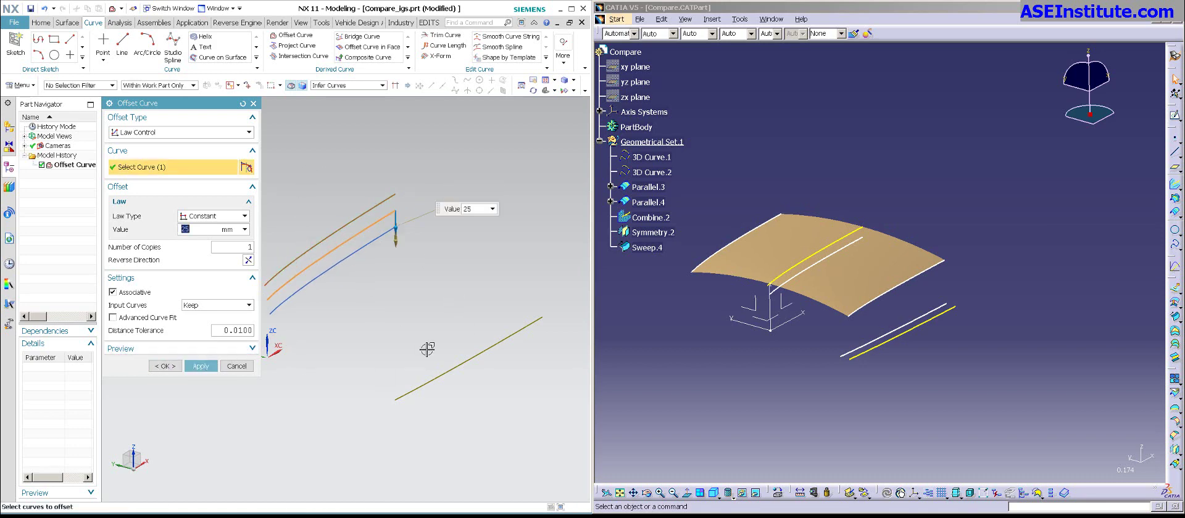
click(459, 366)
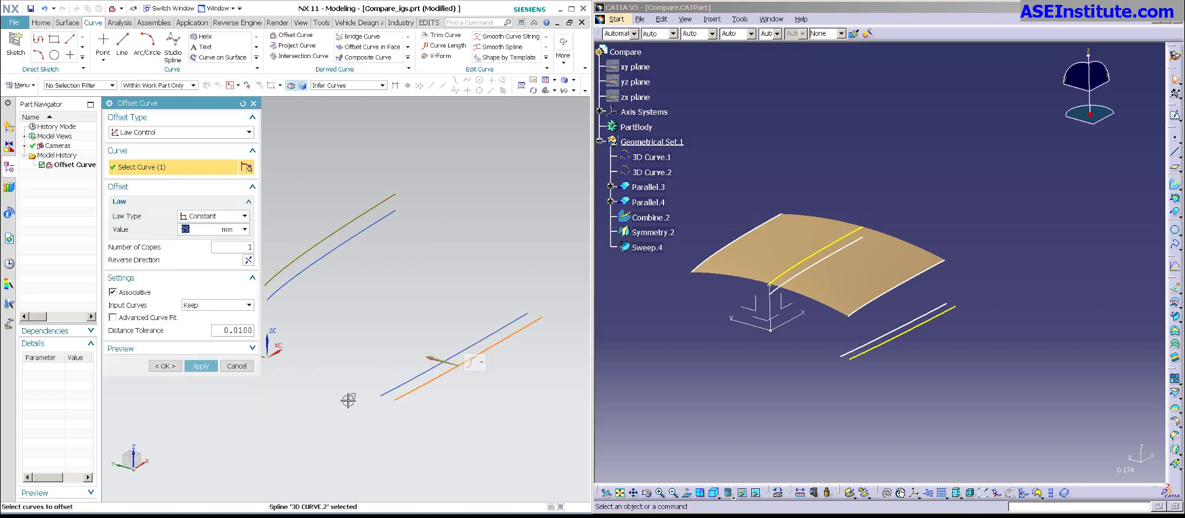
click(165, 368)
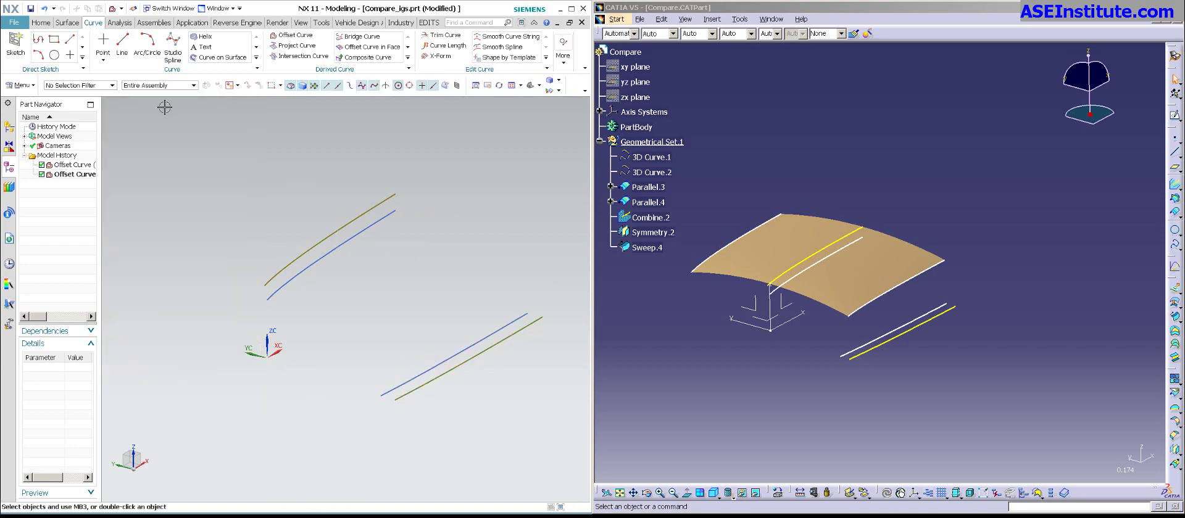
Step: Create a combined projection of the two offset curves, with both projection directions normal to the curve
click(408, 58)
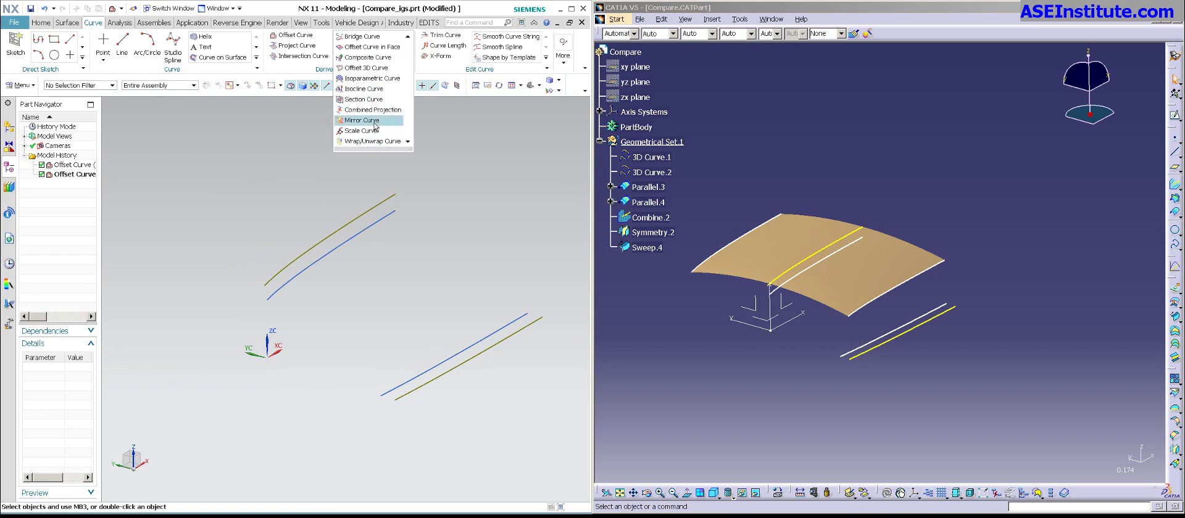
click(373, 110)
click(360, 232)
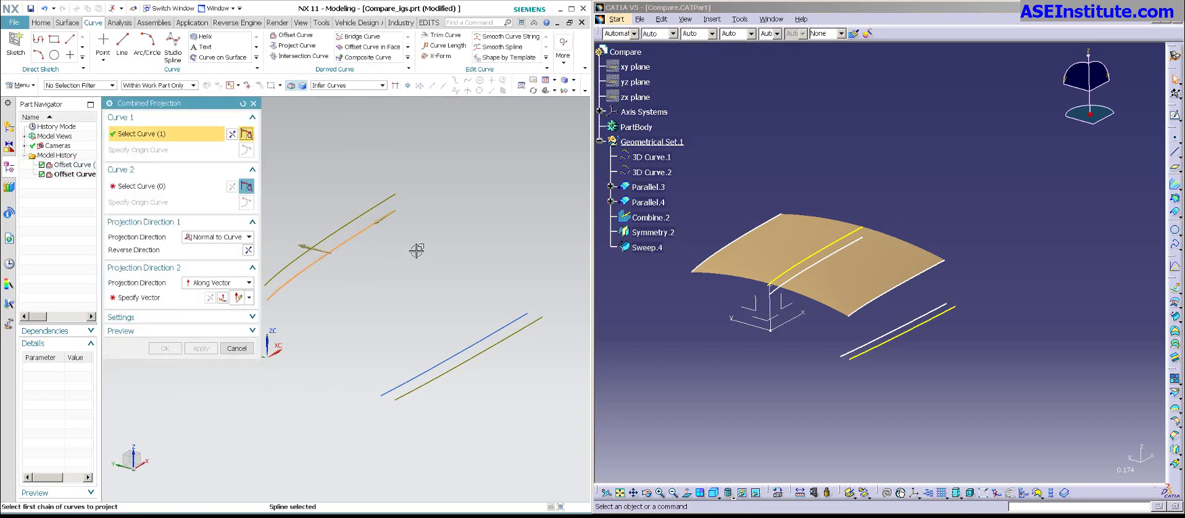
click(444, 346)
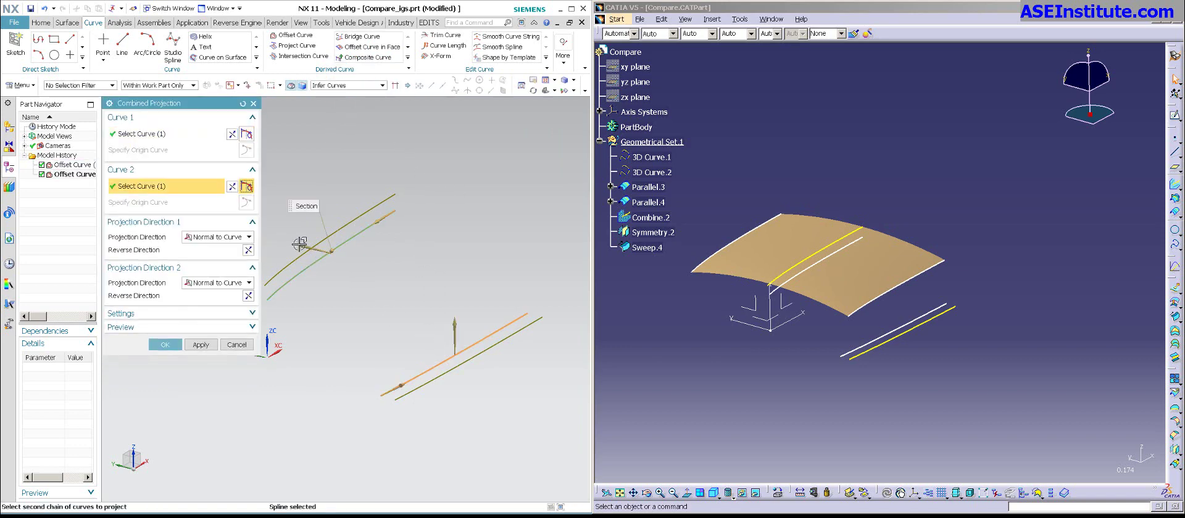
middle_click(391, 321)
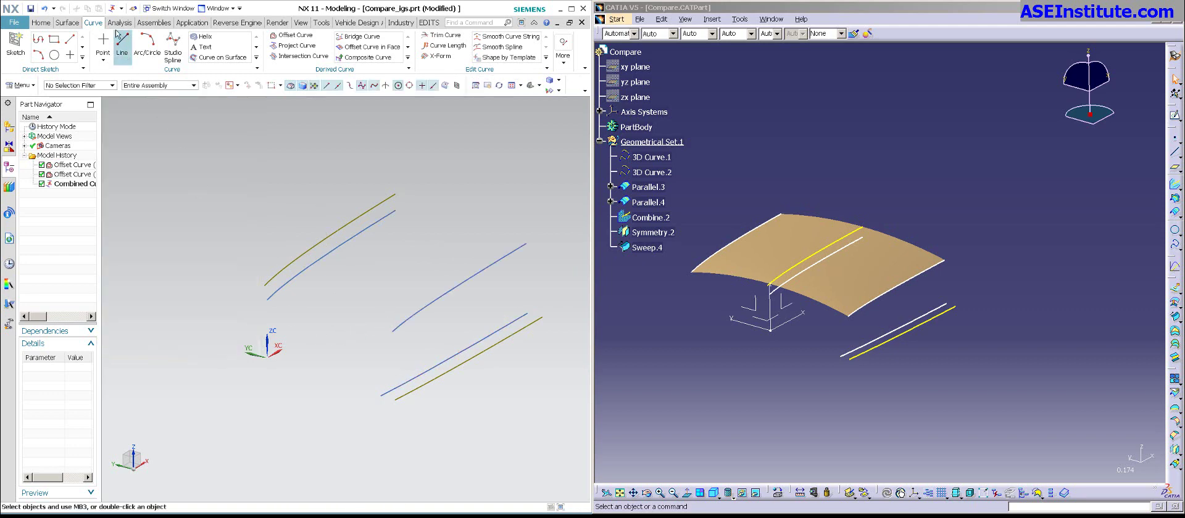
click(41, 23)
click(281, 55)
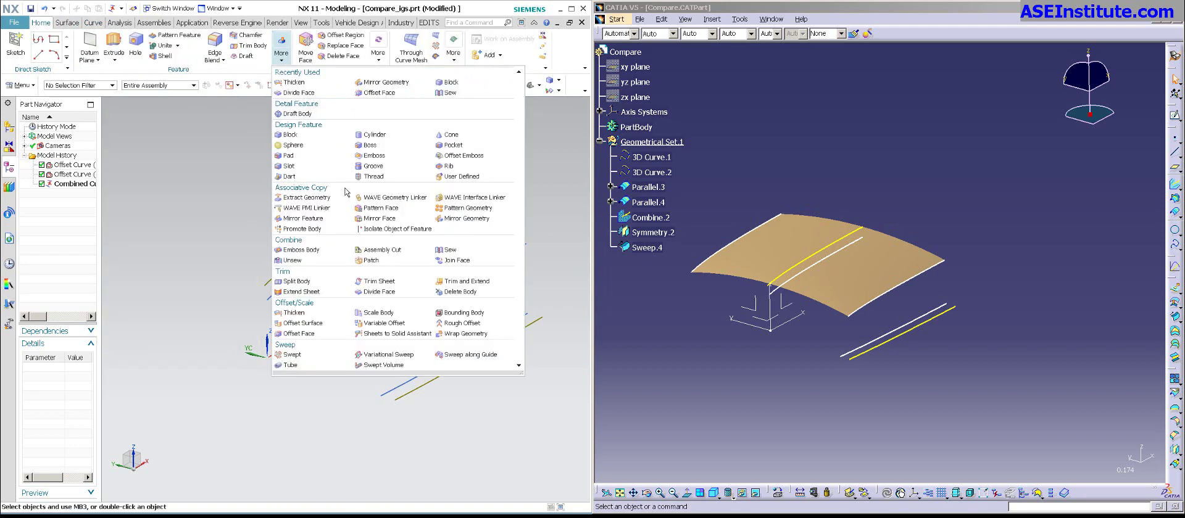
click(460, 219)
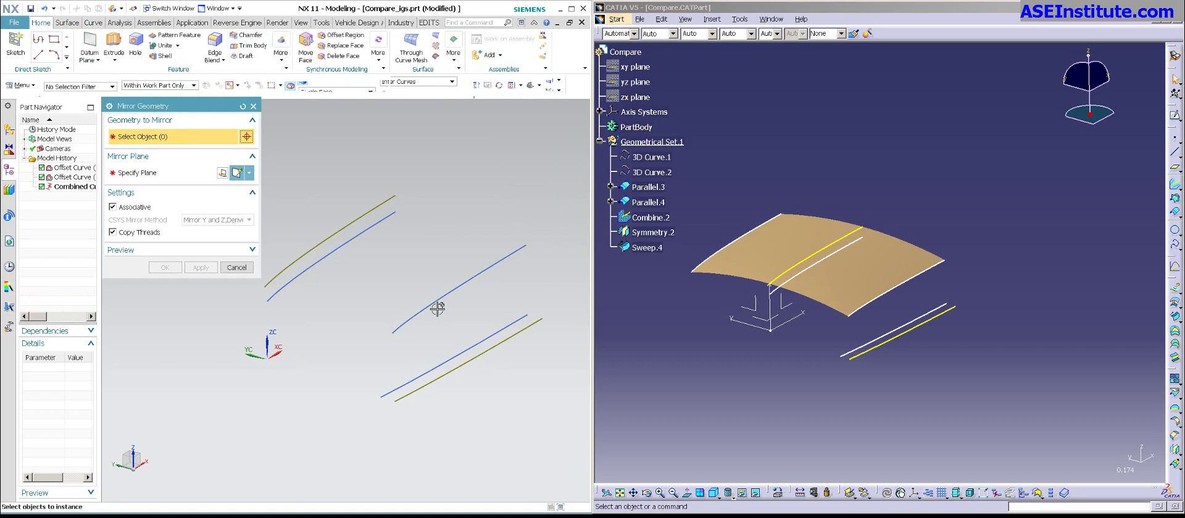
click(437, 302)
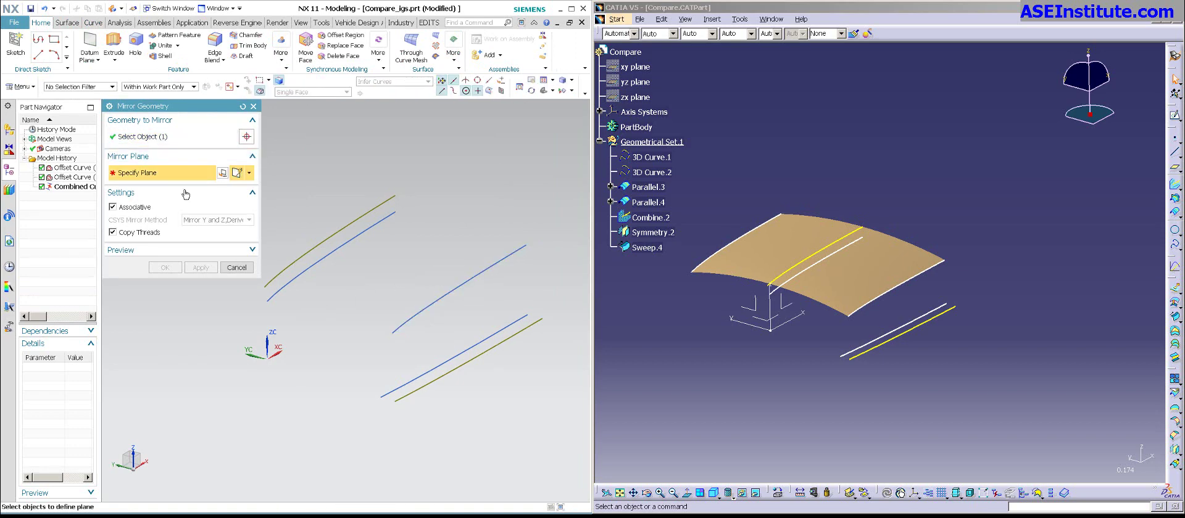
key(Escape)
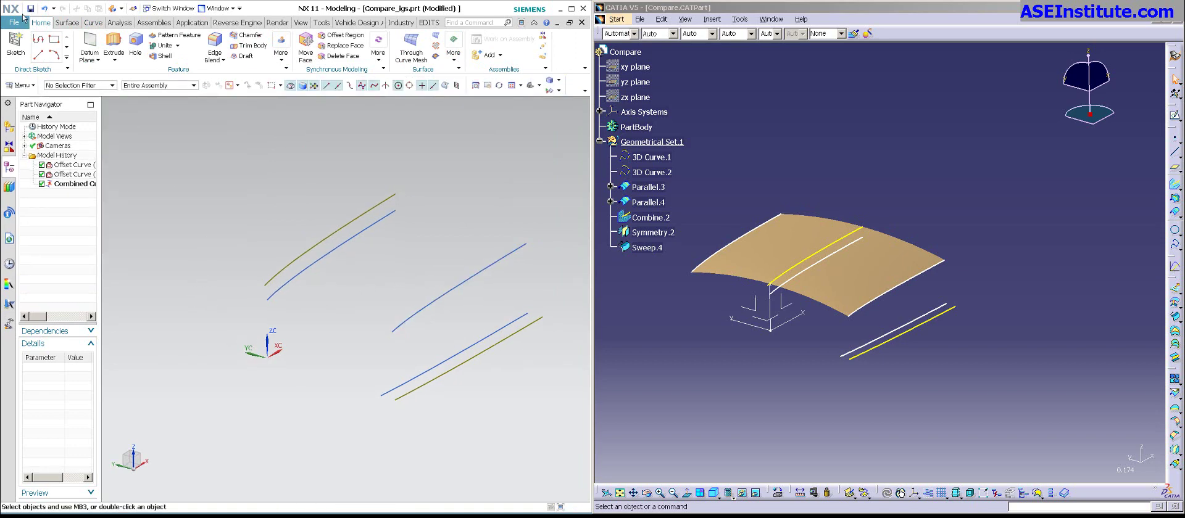
Step: Create a dynamic datum coordinate system at the origin, referenced to the WCS
click(97, 60)
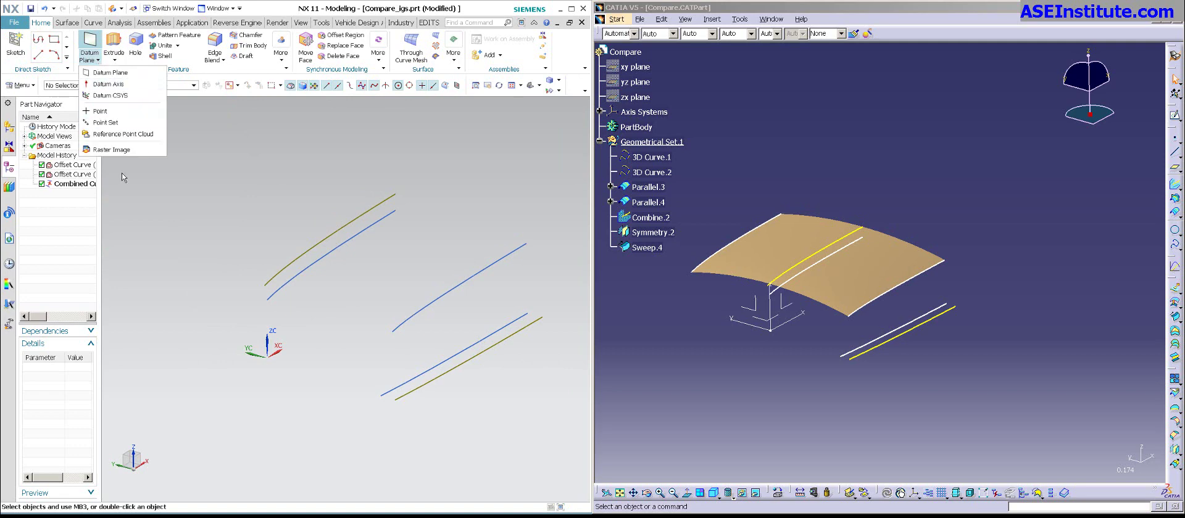
click(110, 95)
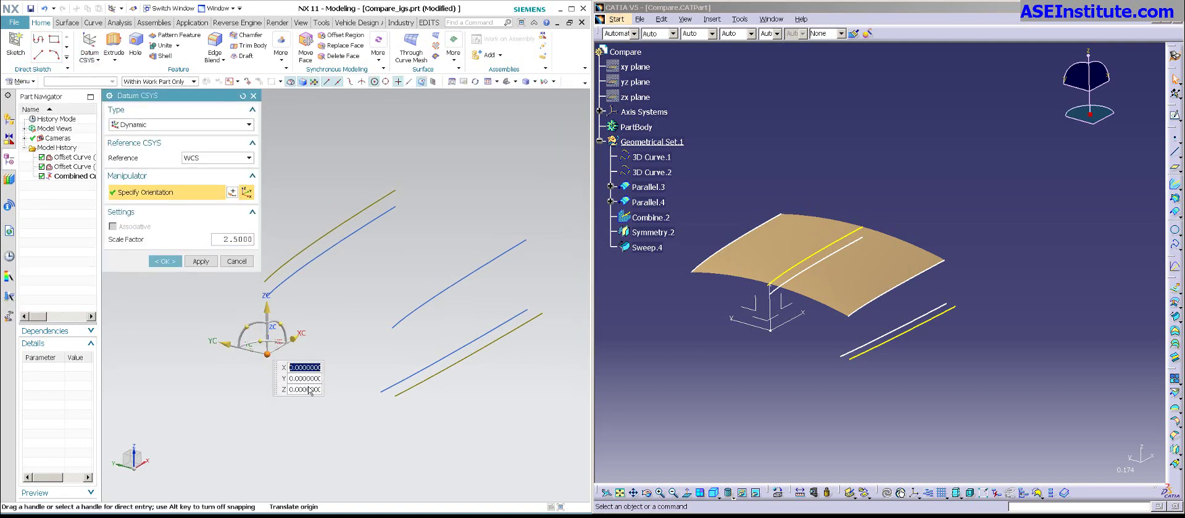
click(165, 261)
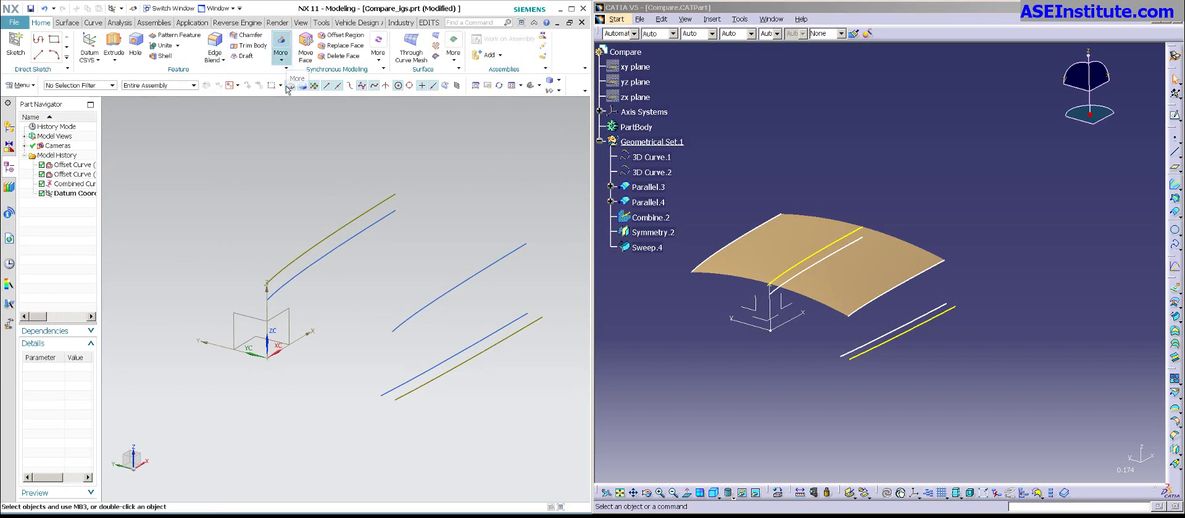
Step: Mirror the combined projection curve about the XZ plane of the datum coordinate system with Mirror Geometry
click(281, 52)
click(454, 222)
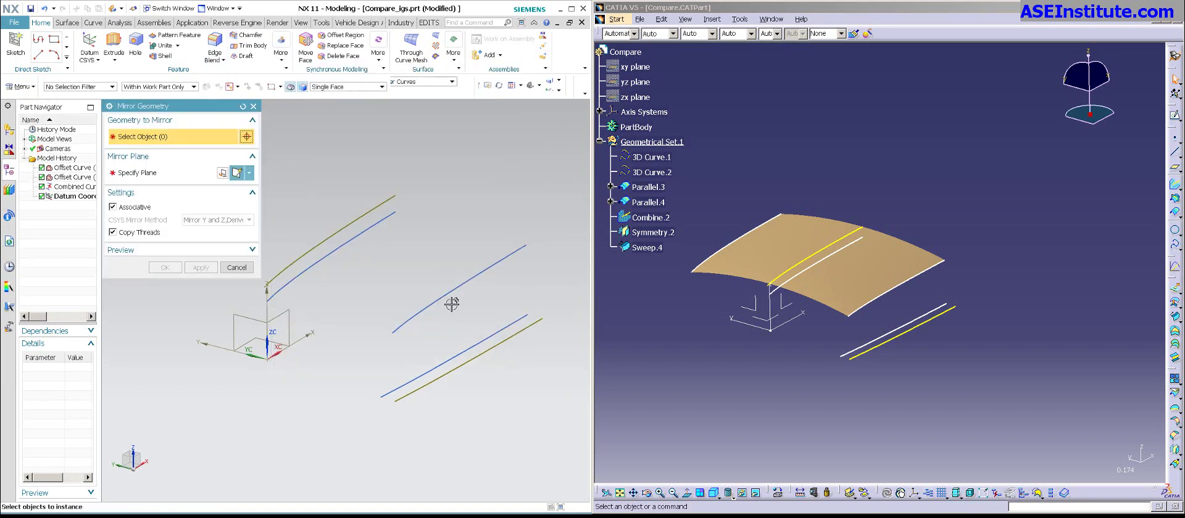
click(438, 303)
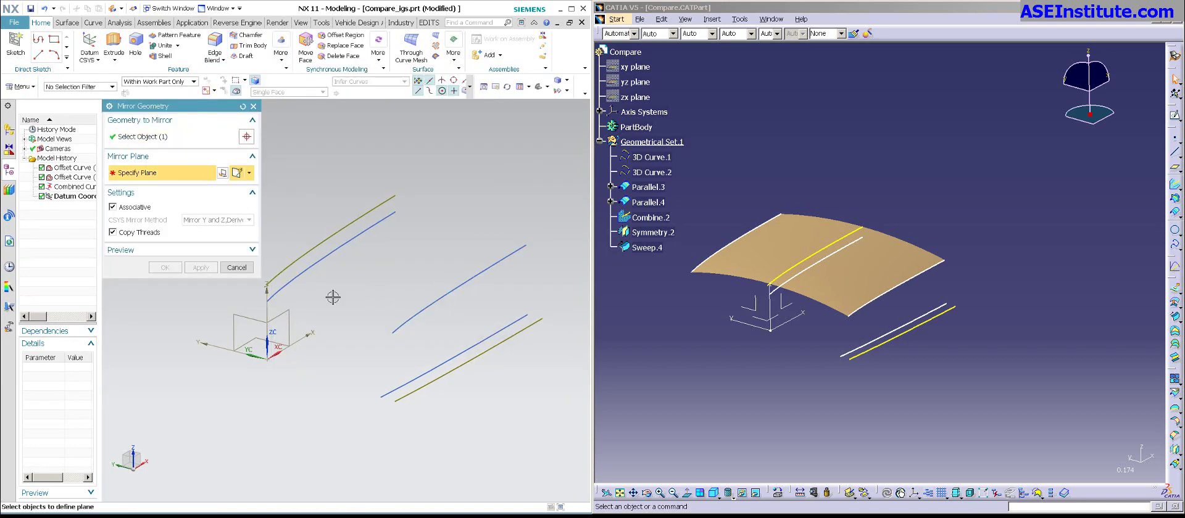
click(281, 312)
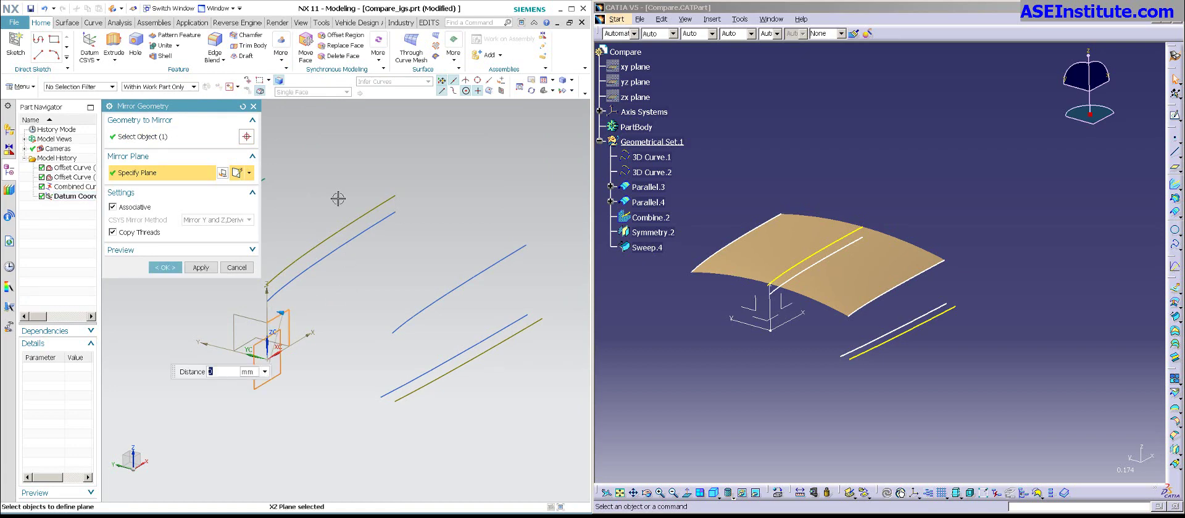
click(165, 267)
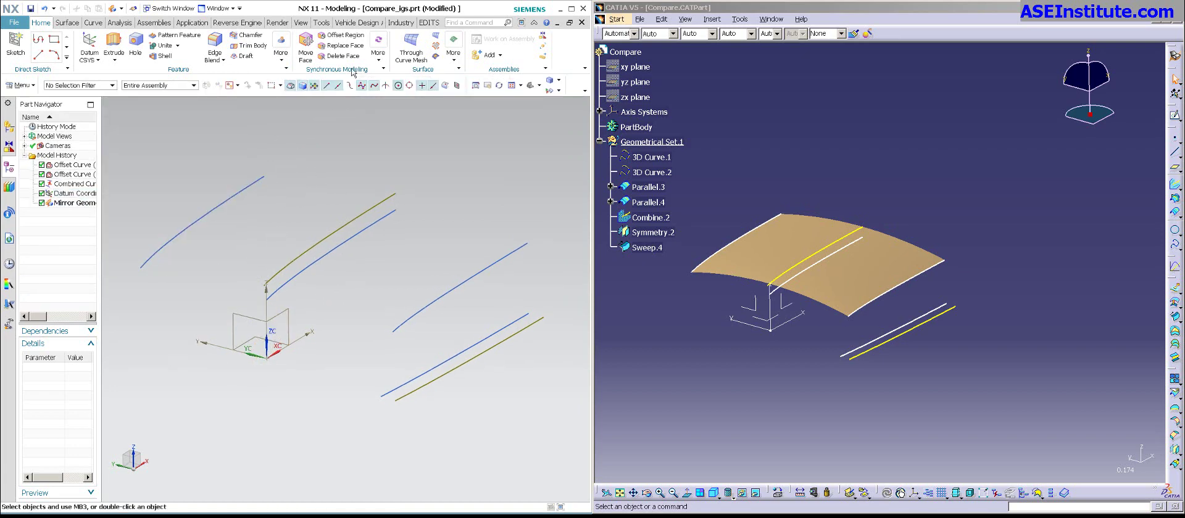
Step: Set up a Section Surface with the Circular type and Three Point mode
click(77, 24)
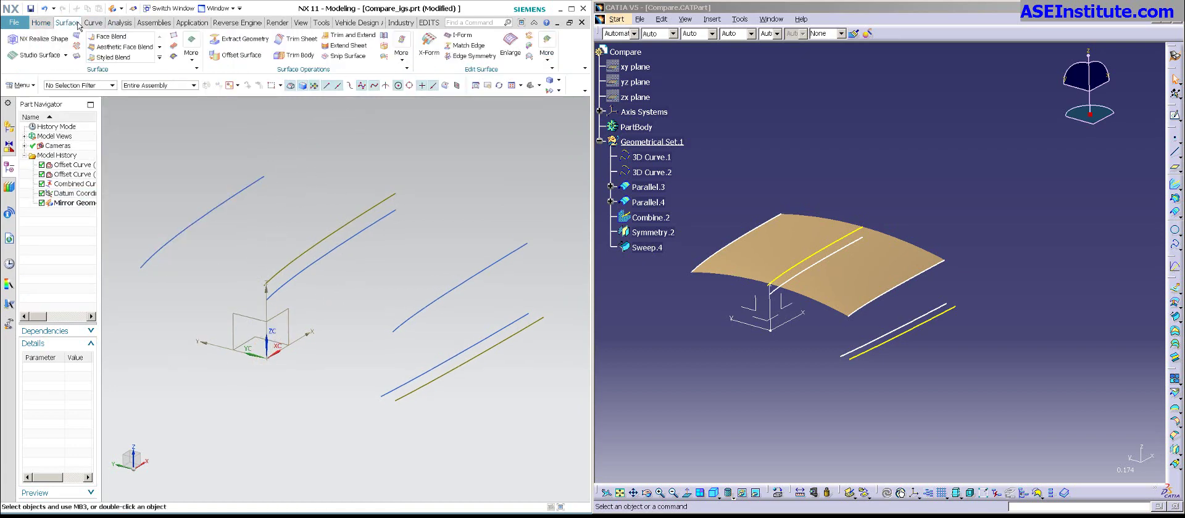
click(401, 54)
click(199, 65)
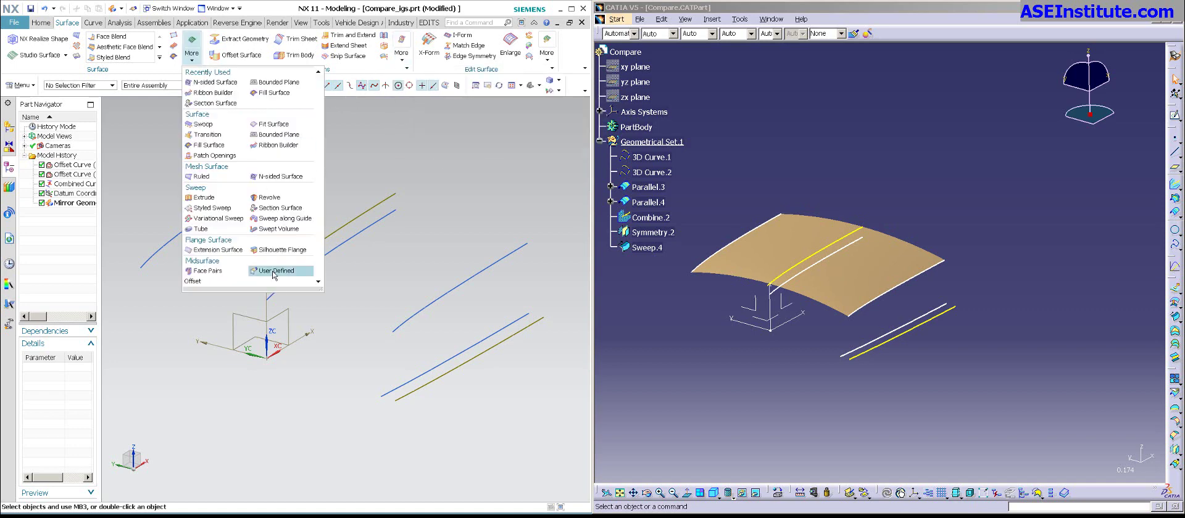
click(286, 209)
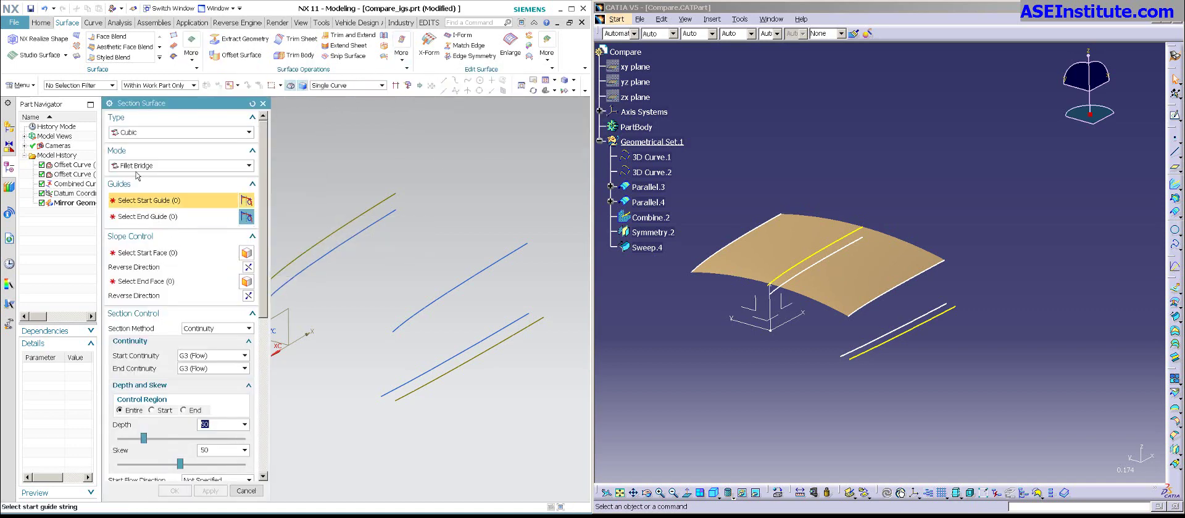
drag(155, 103, 55, 96)
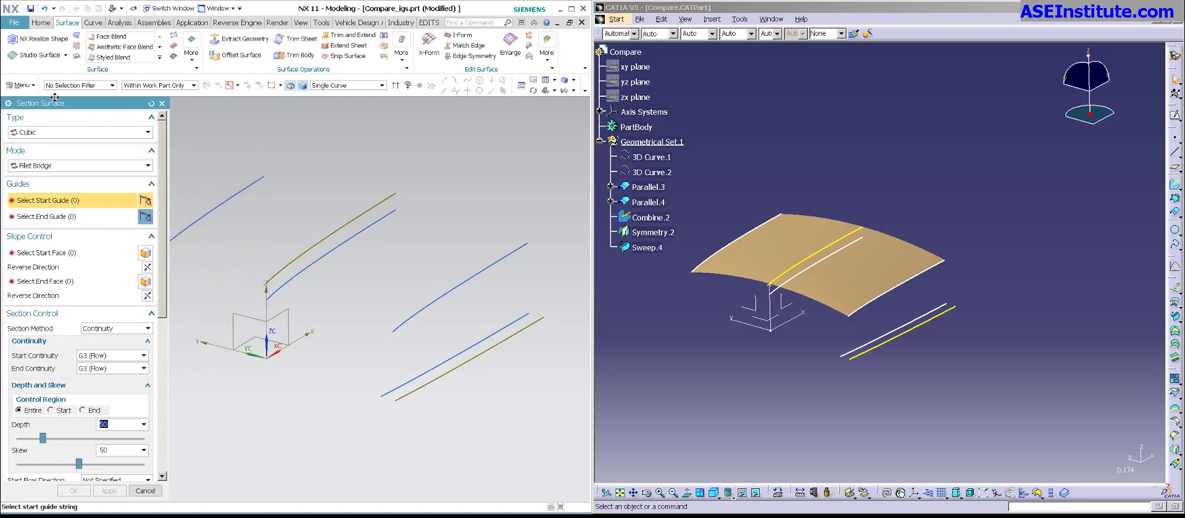
click(59, 139)
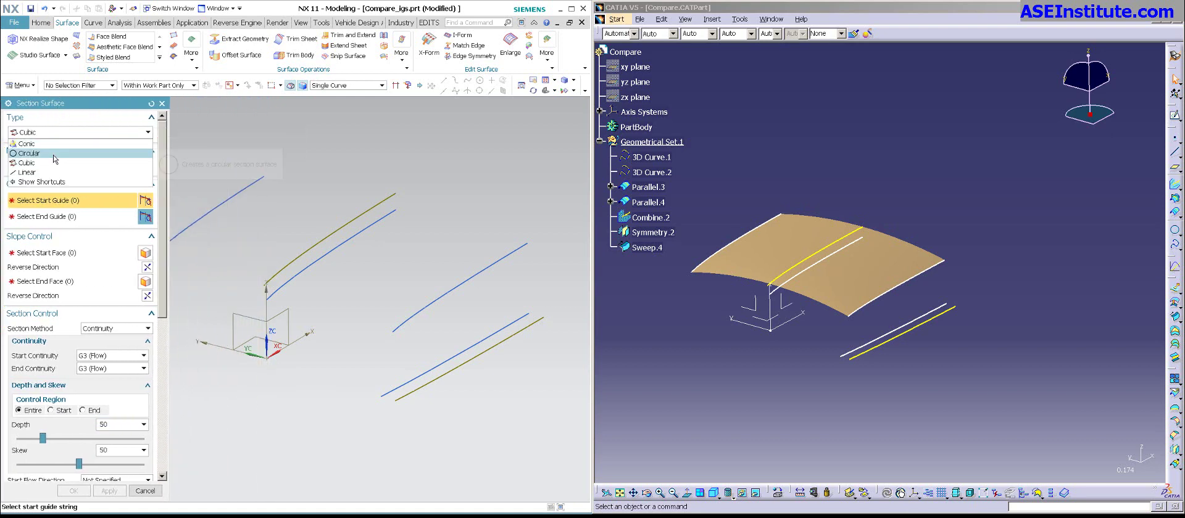
click(54, 155)
click(72, 167)
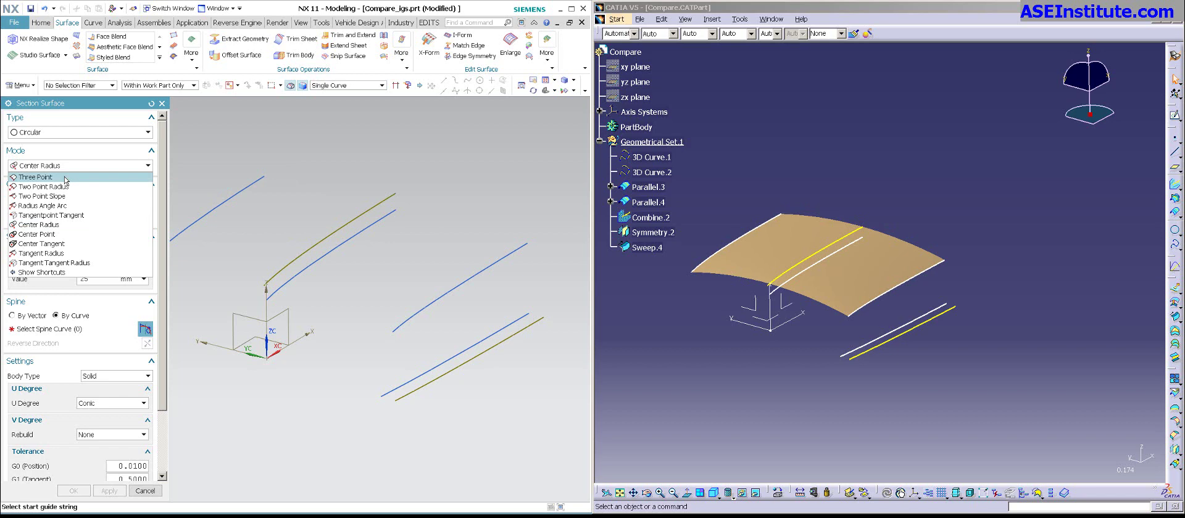
click(65, 178)
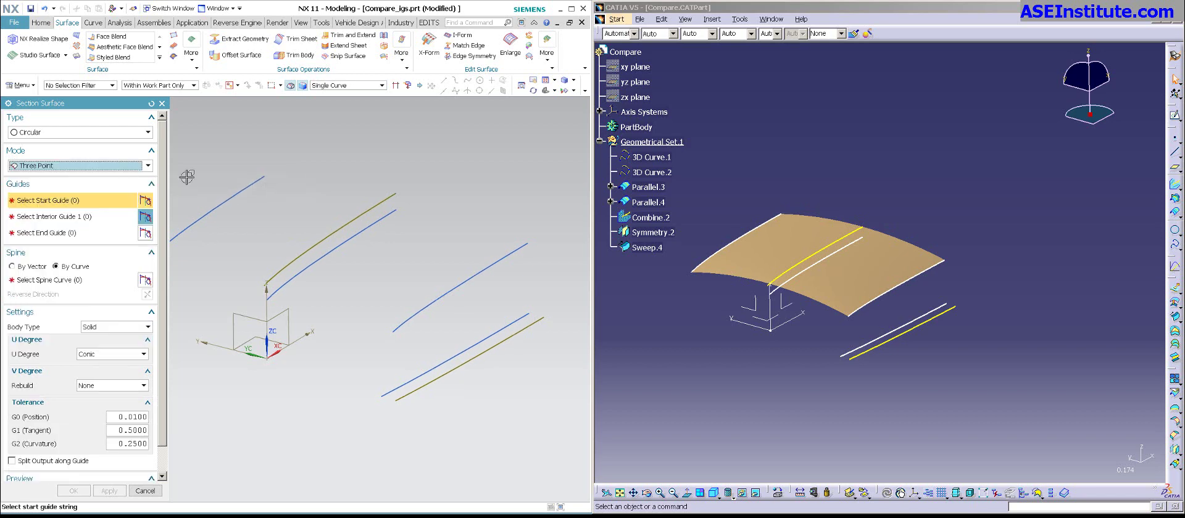
Step: Create the section surface from the combined curve, 3D Curve.1 as interior guide and the mirrored curve as end guide, with the X axis vector as spine
click(428, 316)
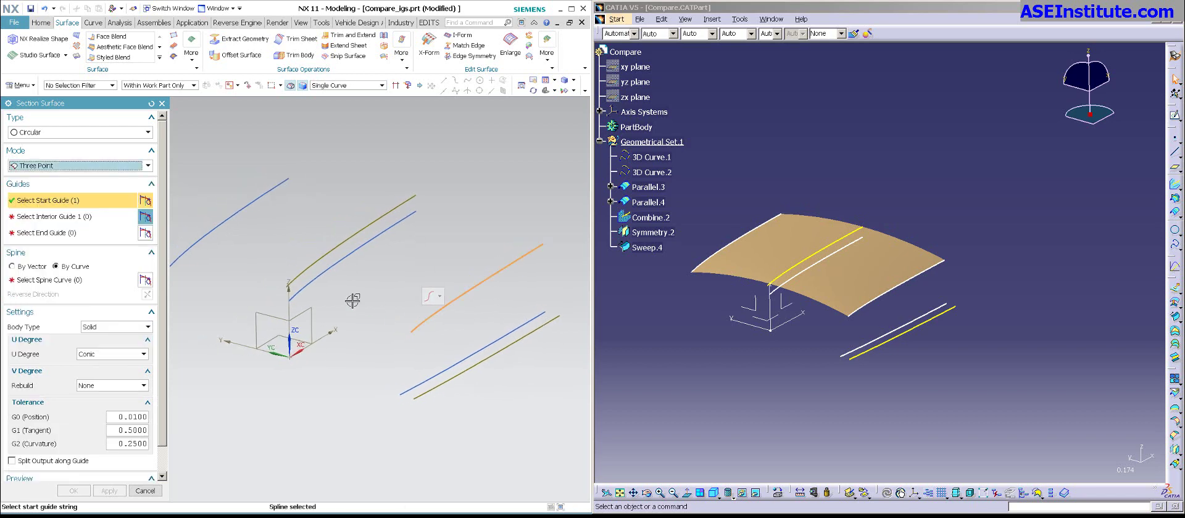
click(311, 262)
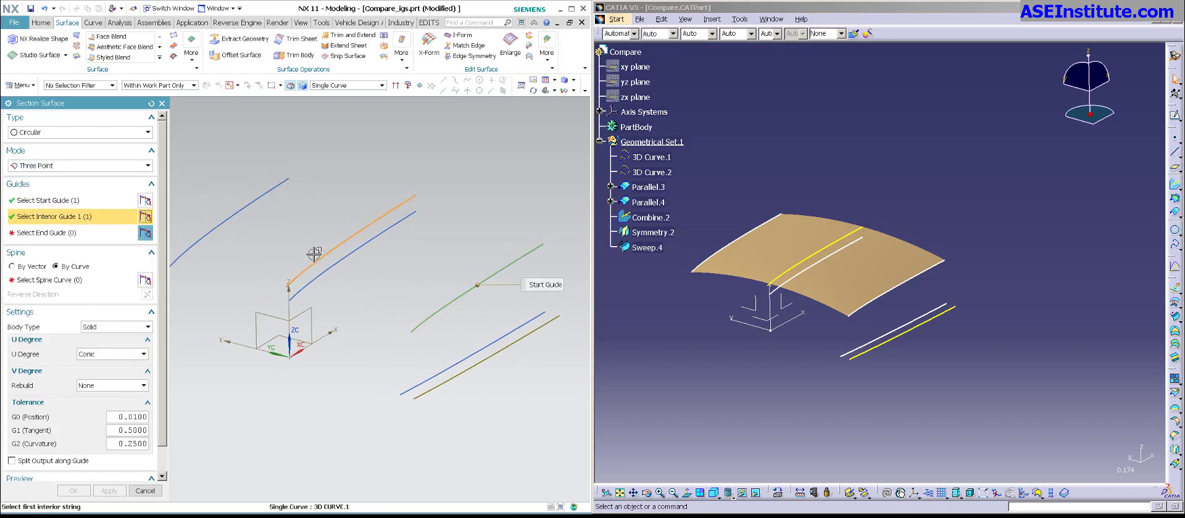
click(195, 244)
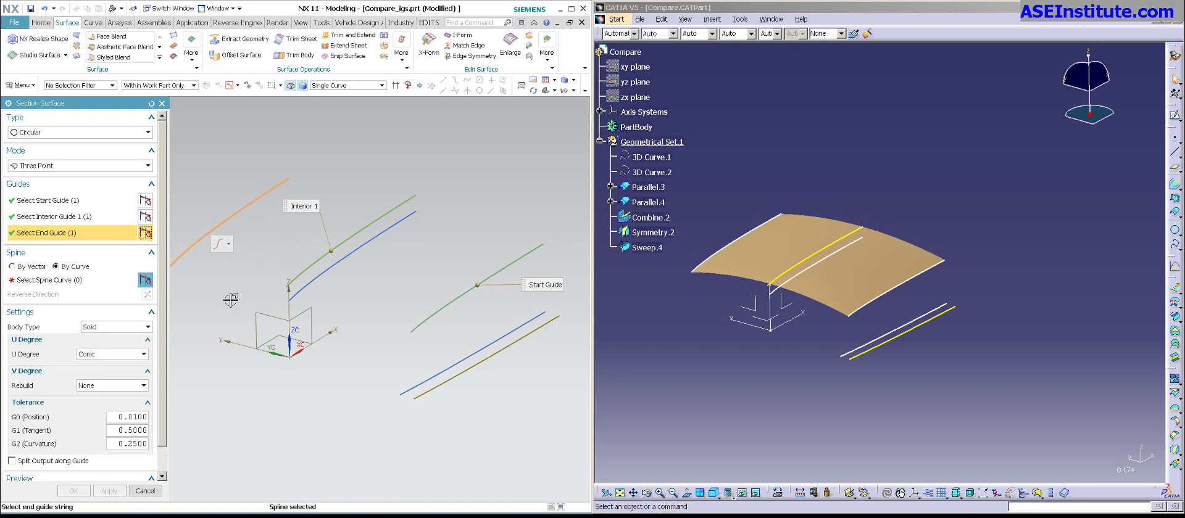
click(12, 266)
click(347, 325)
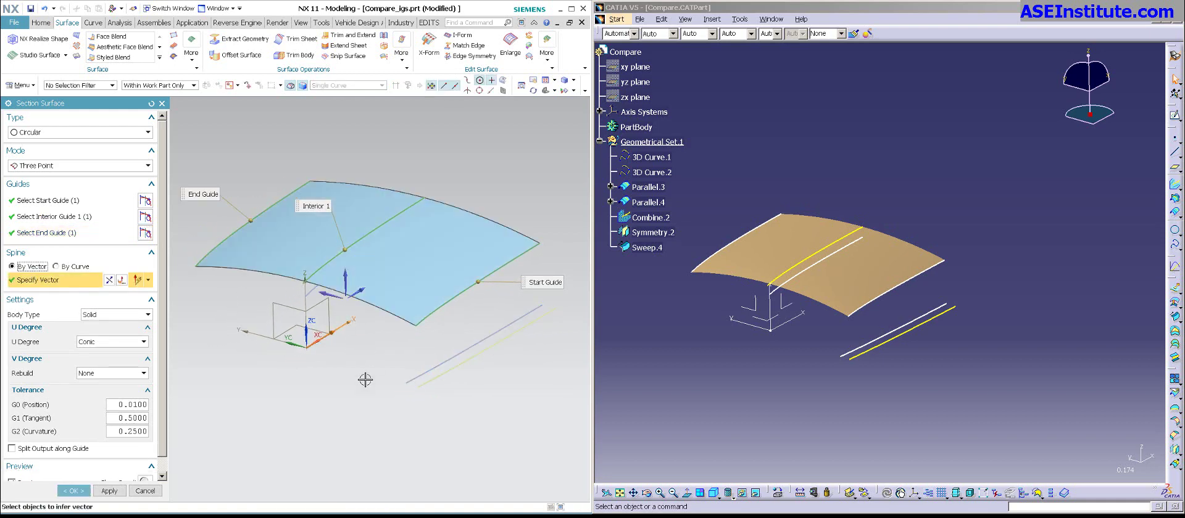
middle_drag(365, 354, 306, 356)
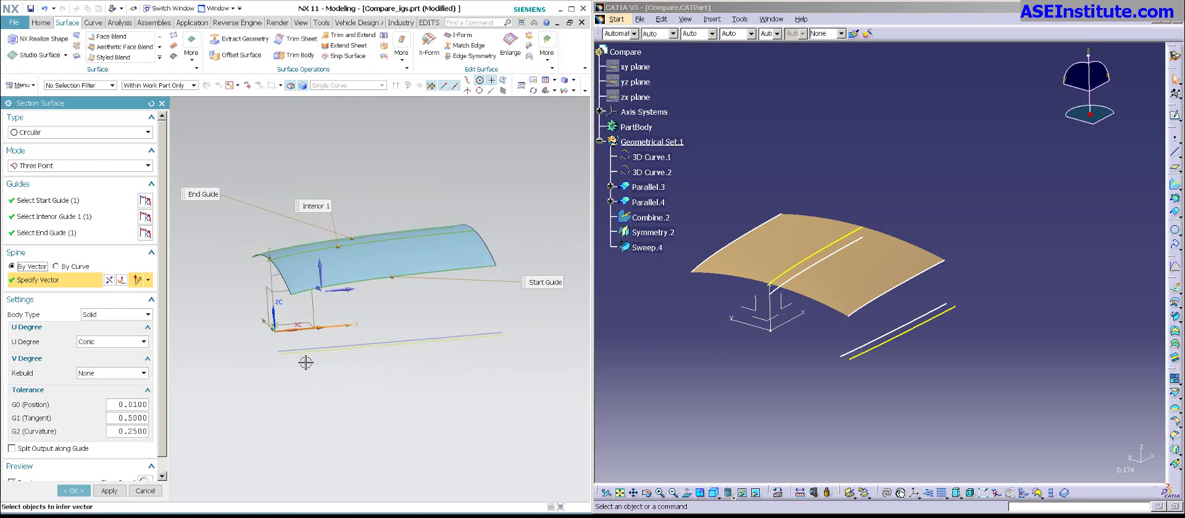
click(81, 493)
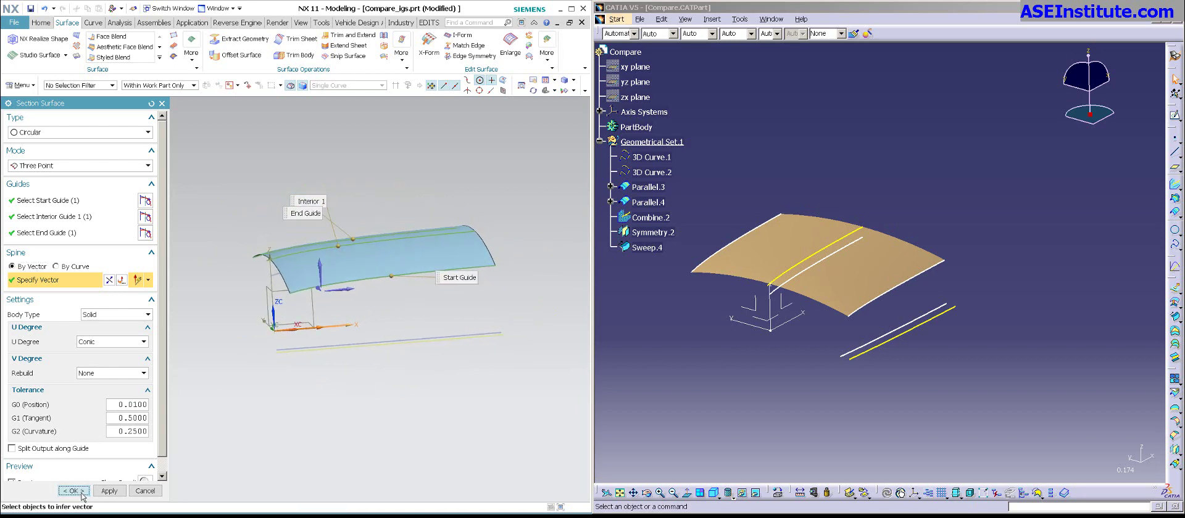
Step: Inspect the section surface's poles, degrees and patches with X-Form in NX, and close the tool without editing
middle_drag(447, 415, 433, 434)
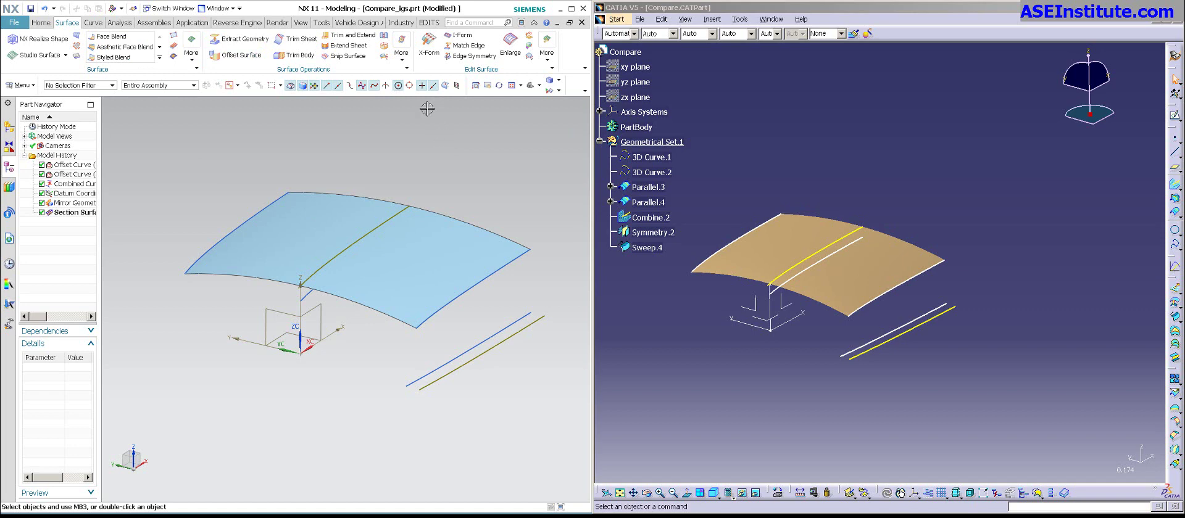
click(432, 42)
click(409, 272)
middle_drag(522, 166, 524, 164)
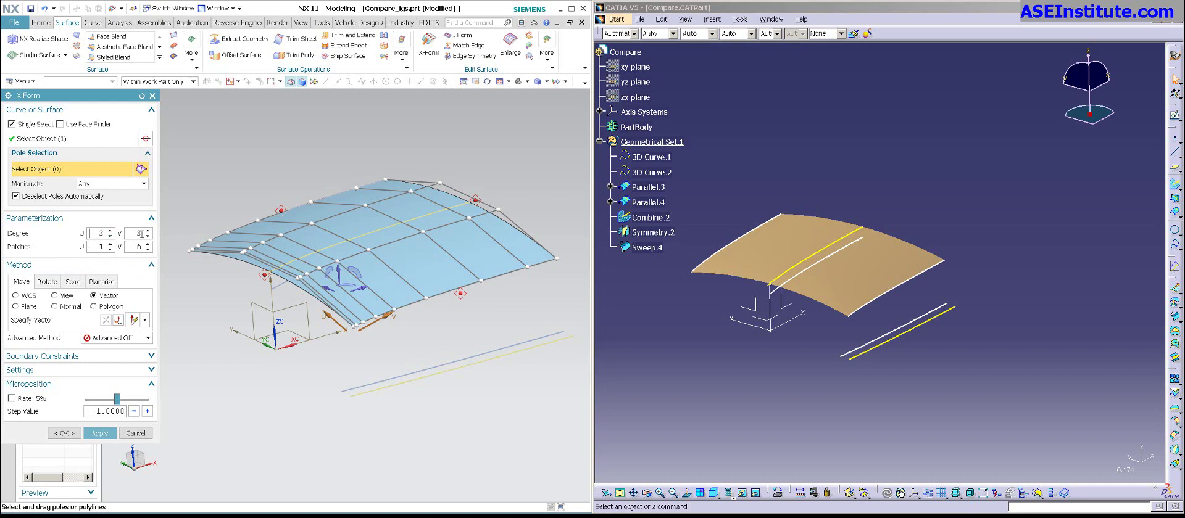
middle_click(376, 419)
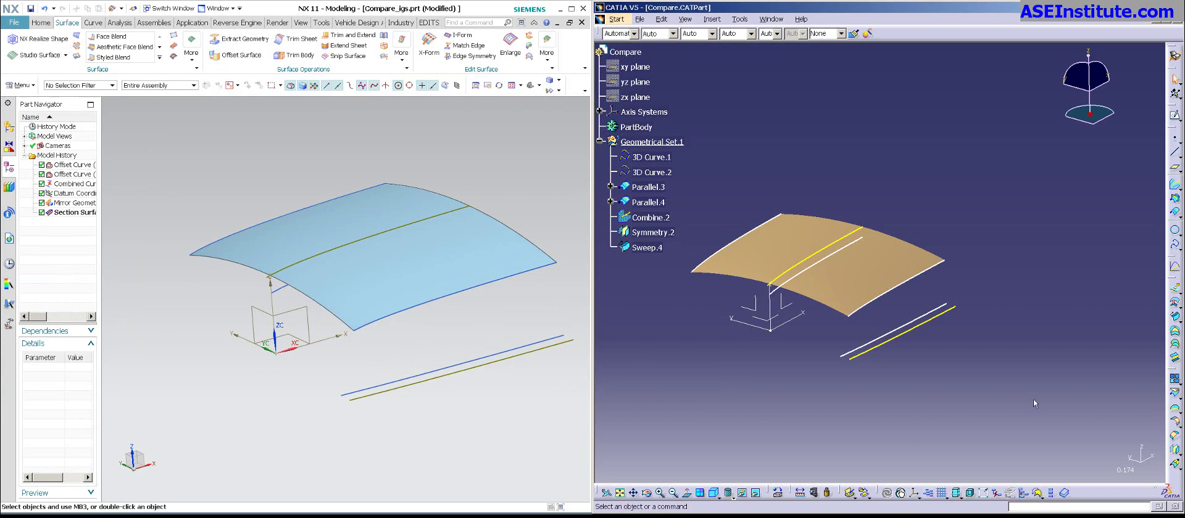
Step: Switch to CATIA, accept the conversion of the swept surface for Control Points, examine its control mesh, and cancel the command
click(617, 19)
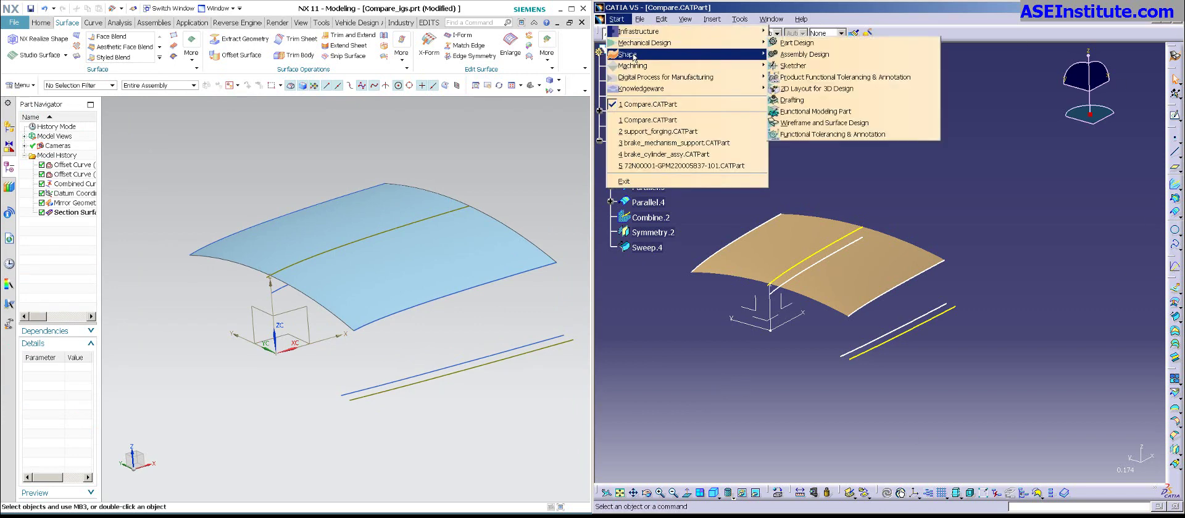
click(851, 55)
click(1172, 113)
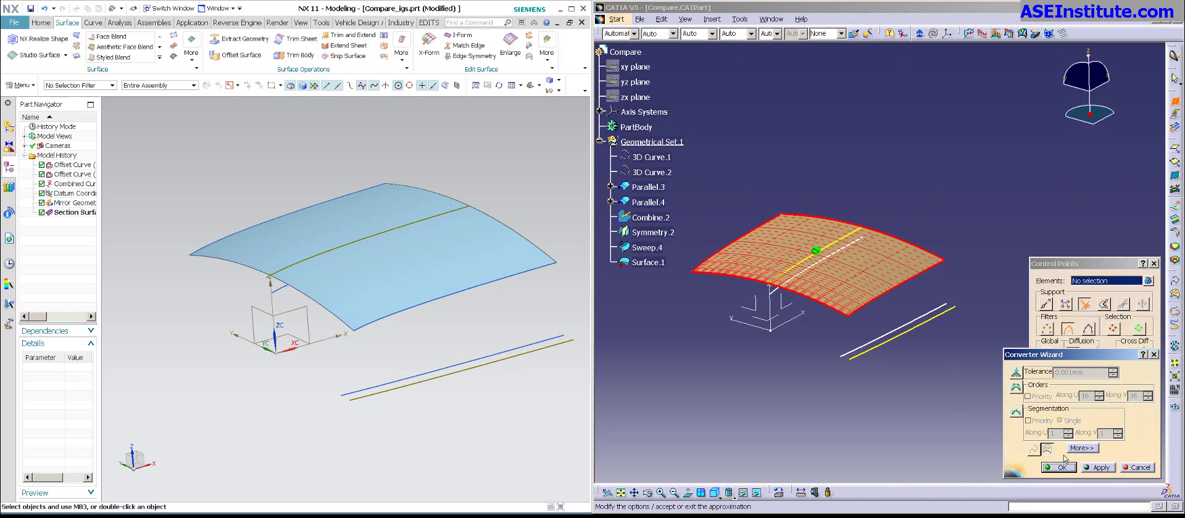
click(1068, 470)
click(987, 295)
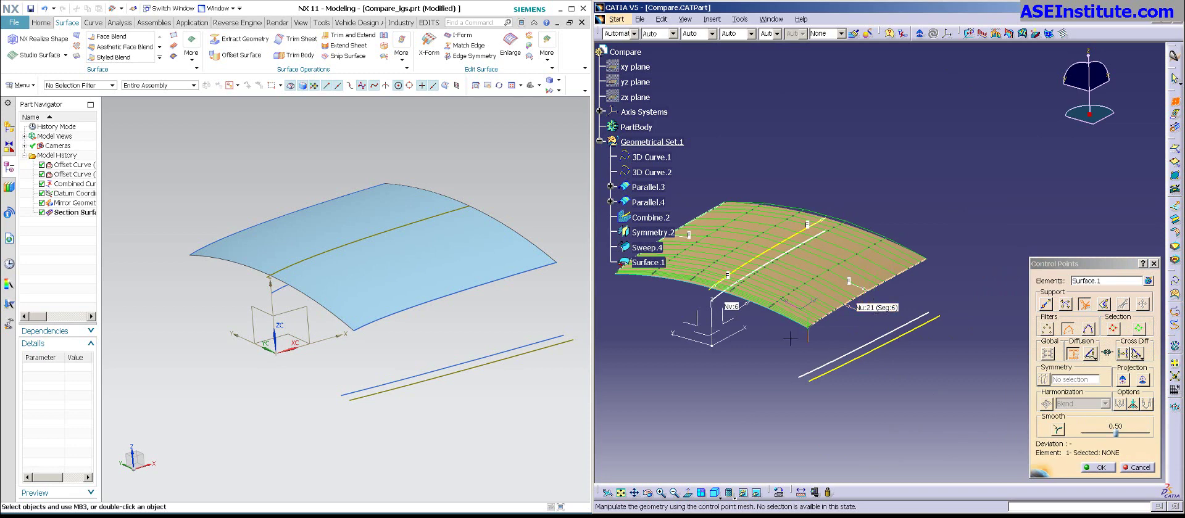
middle_drag(791, 337, 811, 405)
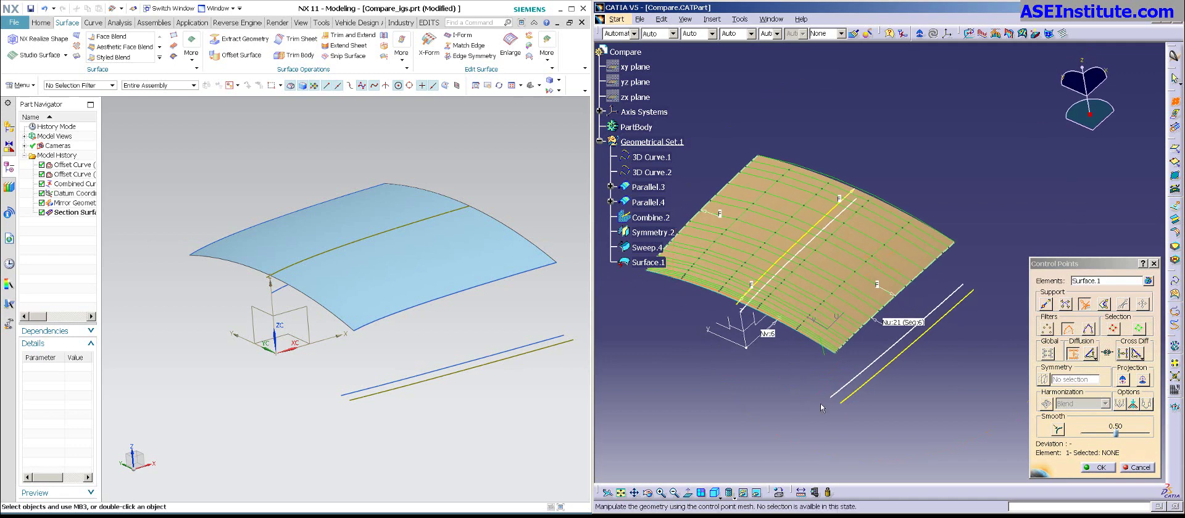
scroll(901, 437, down, 1)
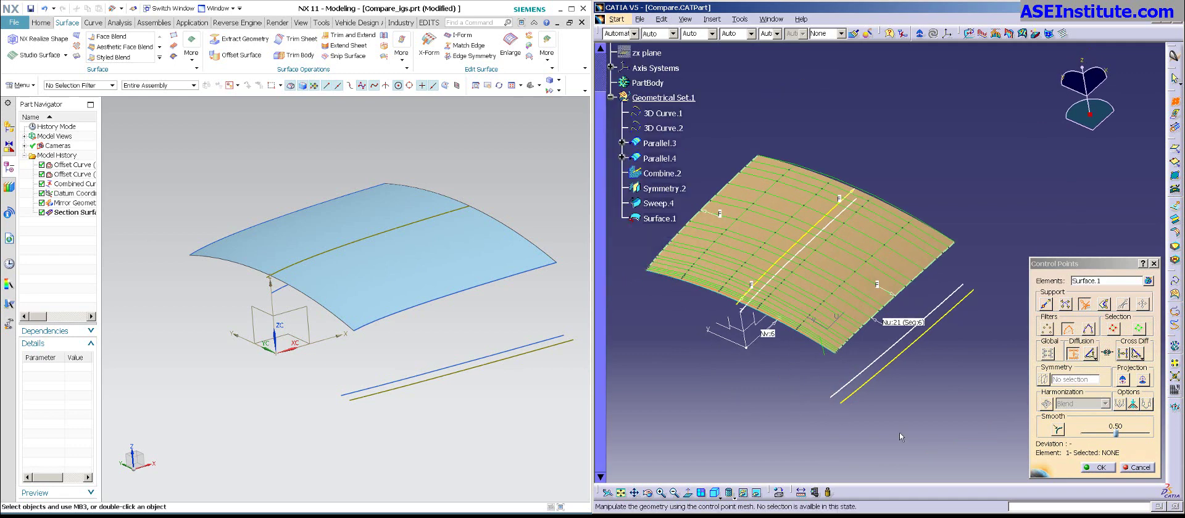
click(1134, 468)
Step: Return to the surface design workbench and apply a dress-up to Sweep.4 showing control points and segmentation
click(864, 296)
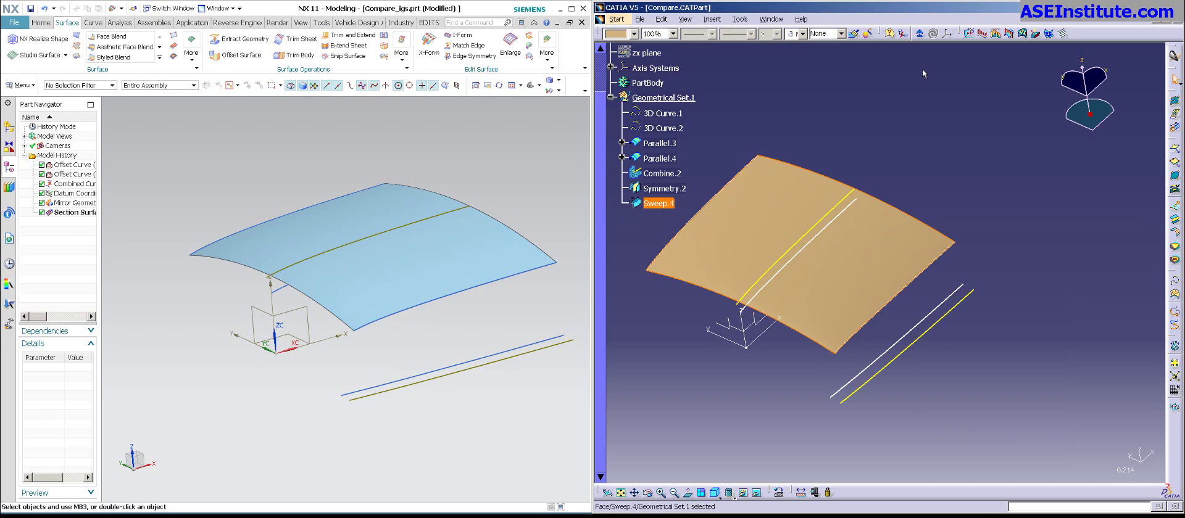
click(617, 20)
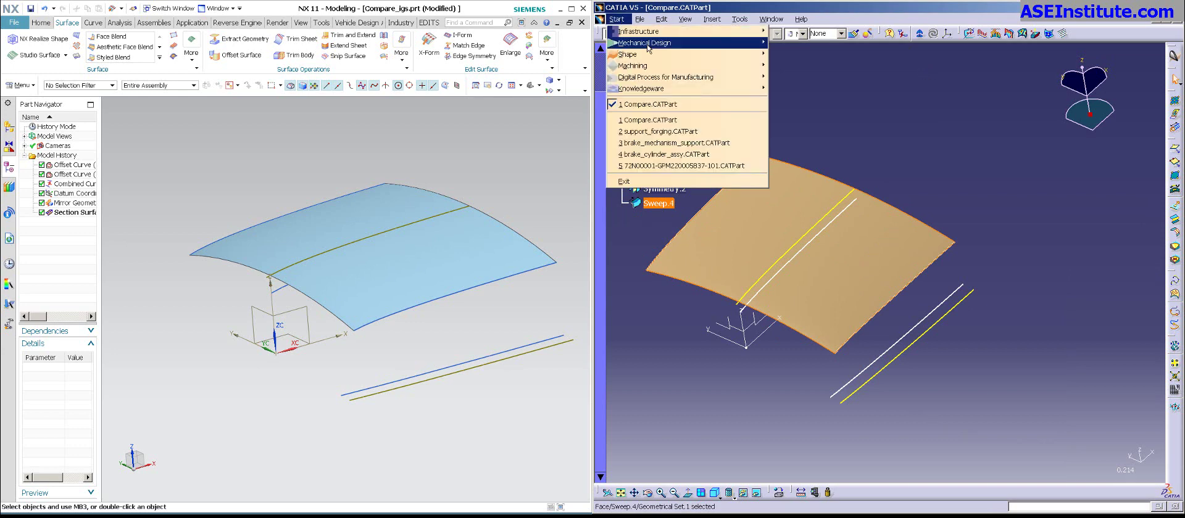
mouse_move(645, 54)
click(815, 77)
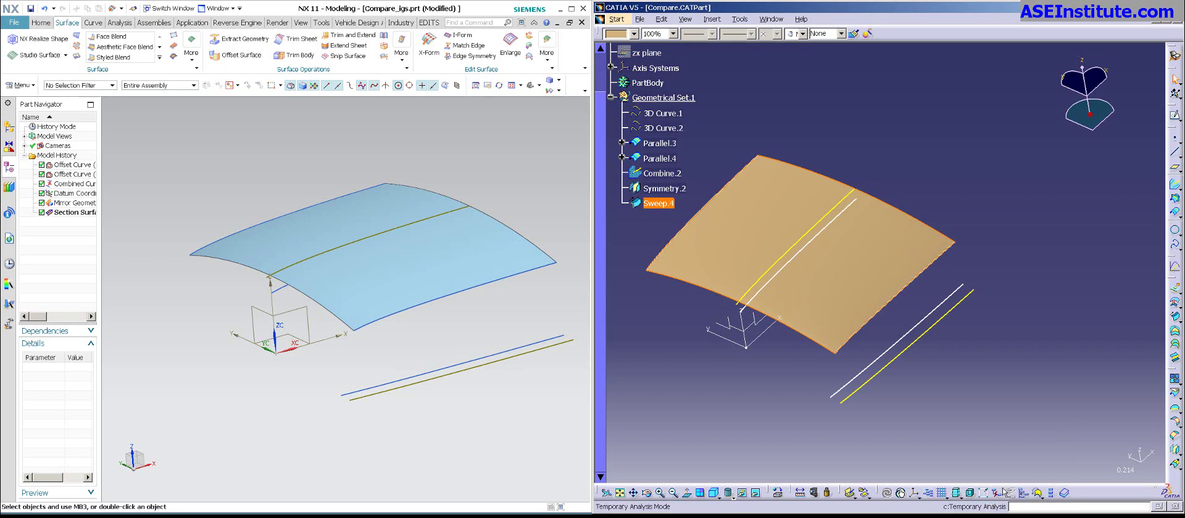
click(712, 19)
mouse_move(728, 186)
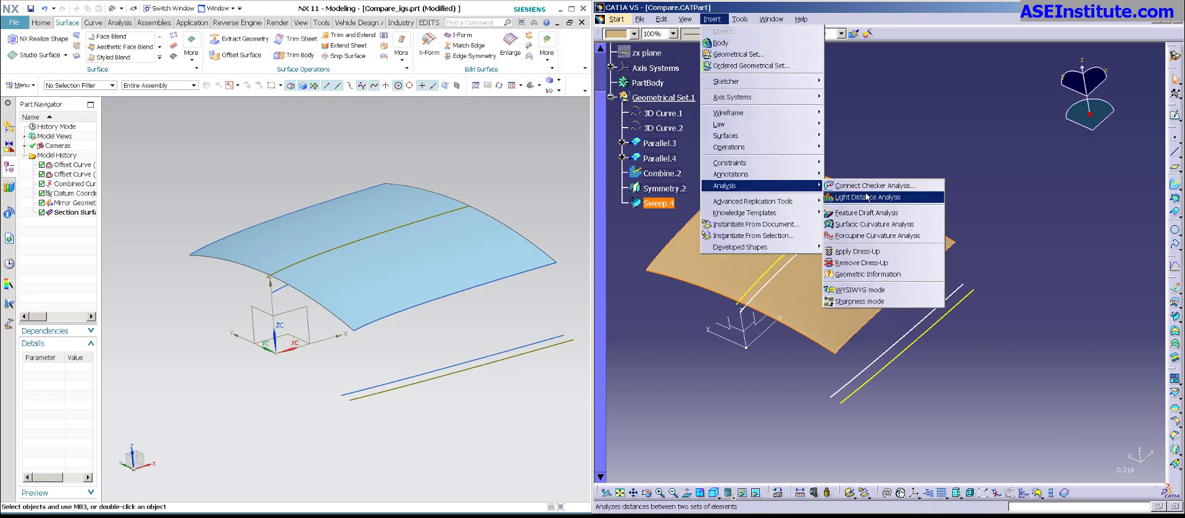
click(878, 251)
click(1112, 470)
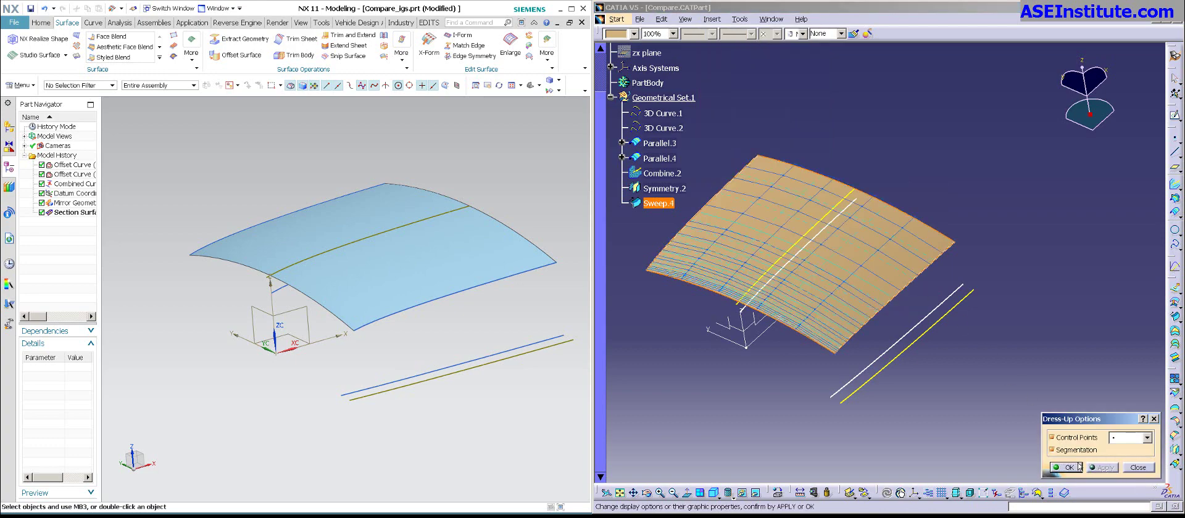
click(1075, 469)
middle_drag(865, 382, 832, 375)
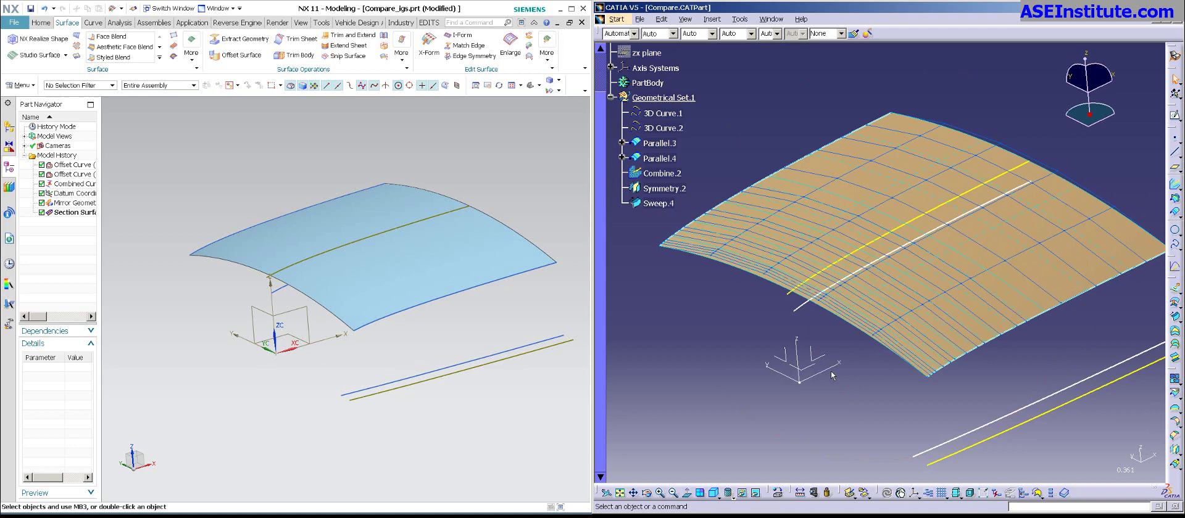
Step: Switch to NX and show the poles of the section surface
click(261, 174)
click(113, 20)
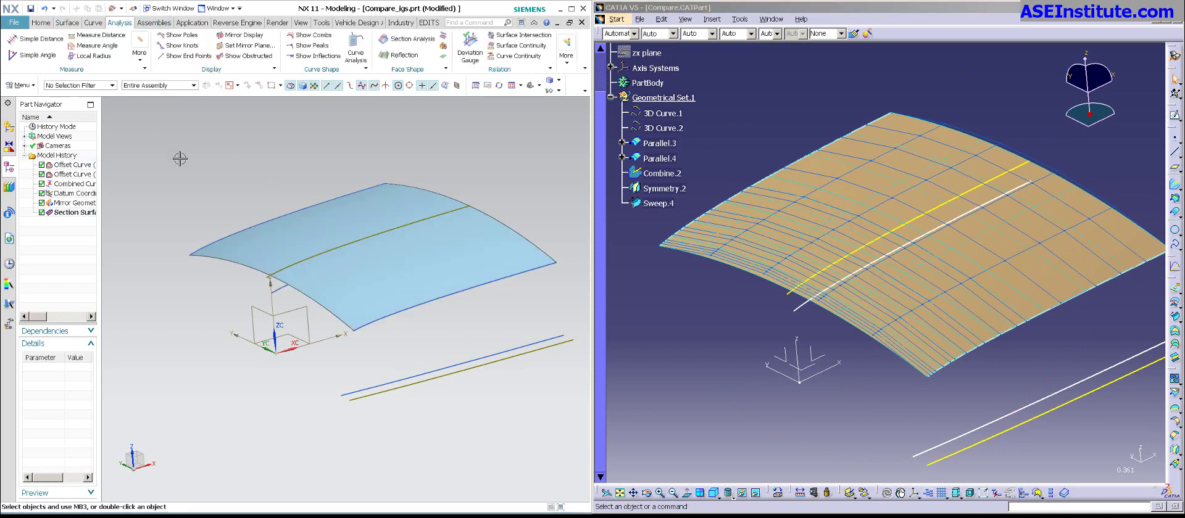
click(388, 266)
click(179, 35)
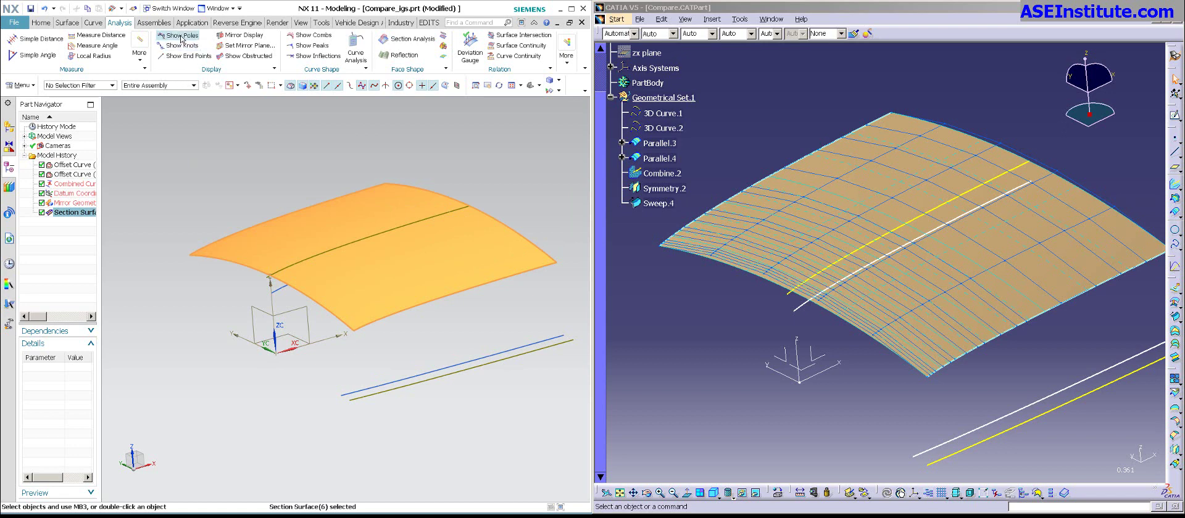
click(475, 412)
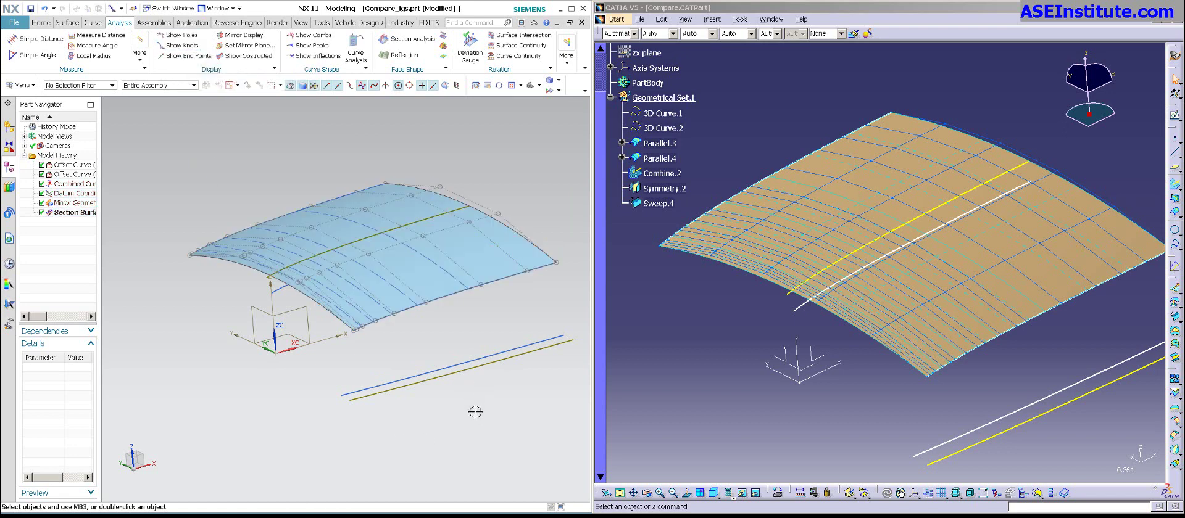
middle_drag(472, 416, 373, 376)
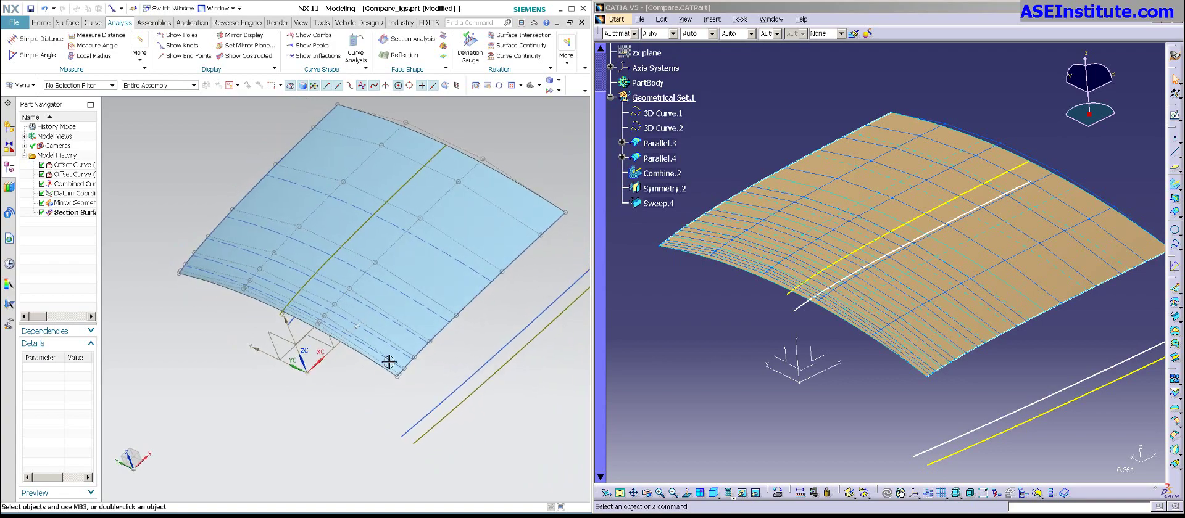
Step: In CATIA, change the dress-up of Sweep.4 to the X control-point symbol and display segmentation only
click(716, 379)
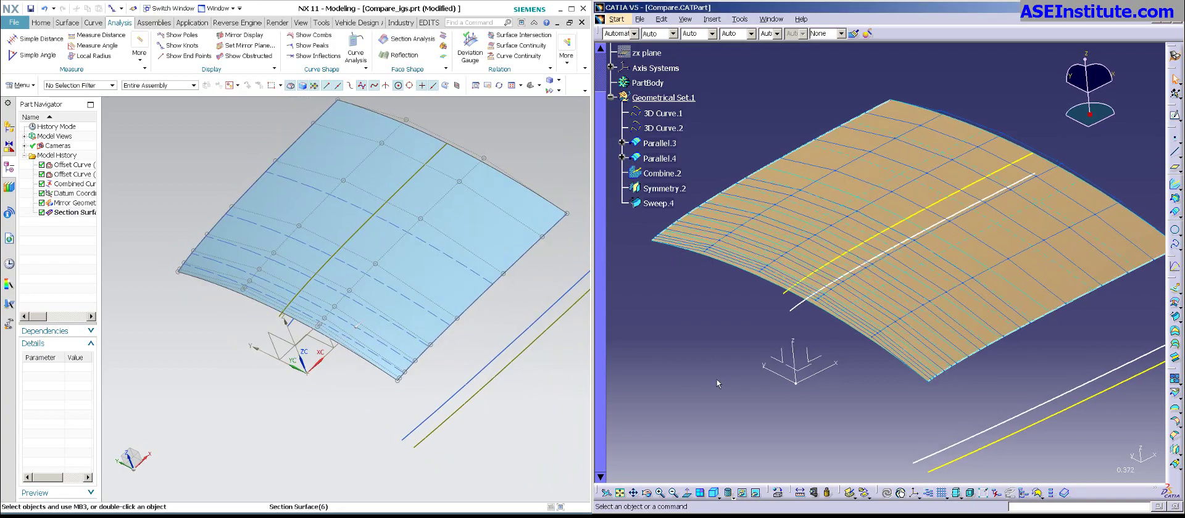
middle_drag(717, 380, 835, 352)
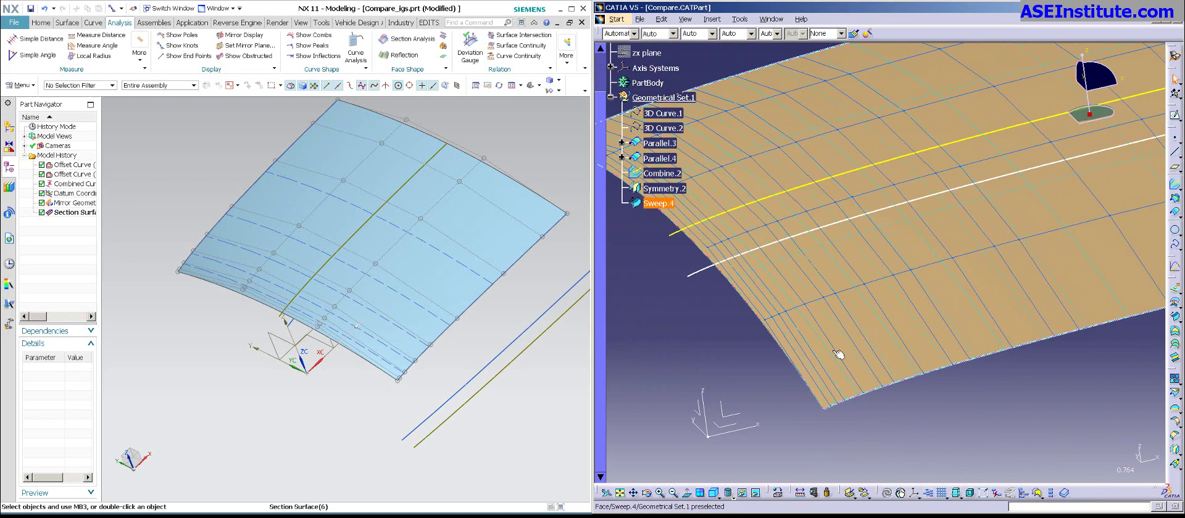
middle_drag(728, 344, 696, 333)
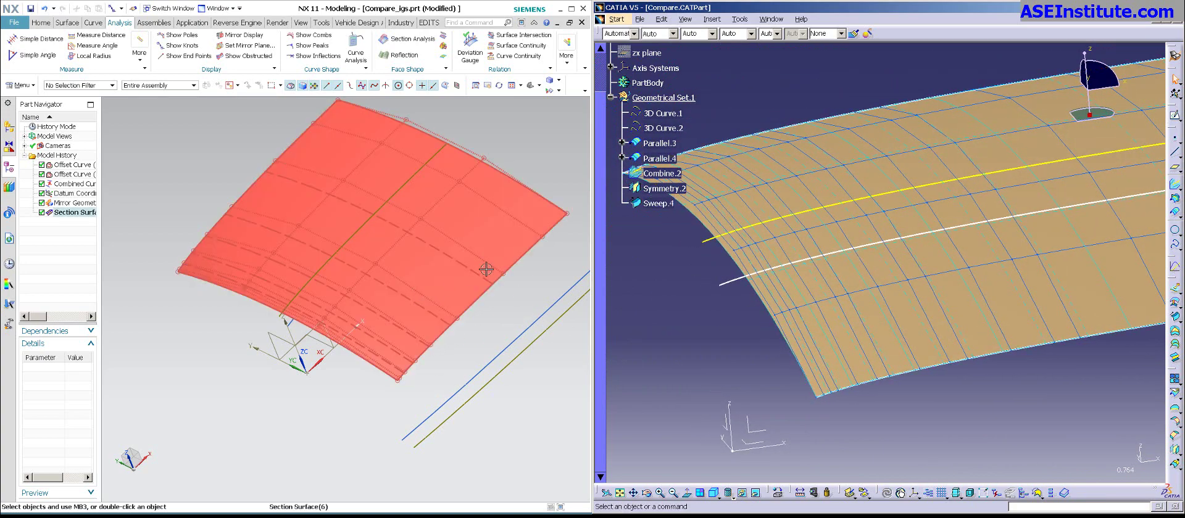
middle_drag(802, 426, 887, 351)
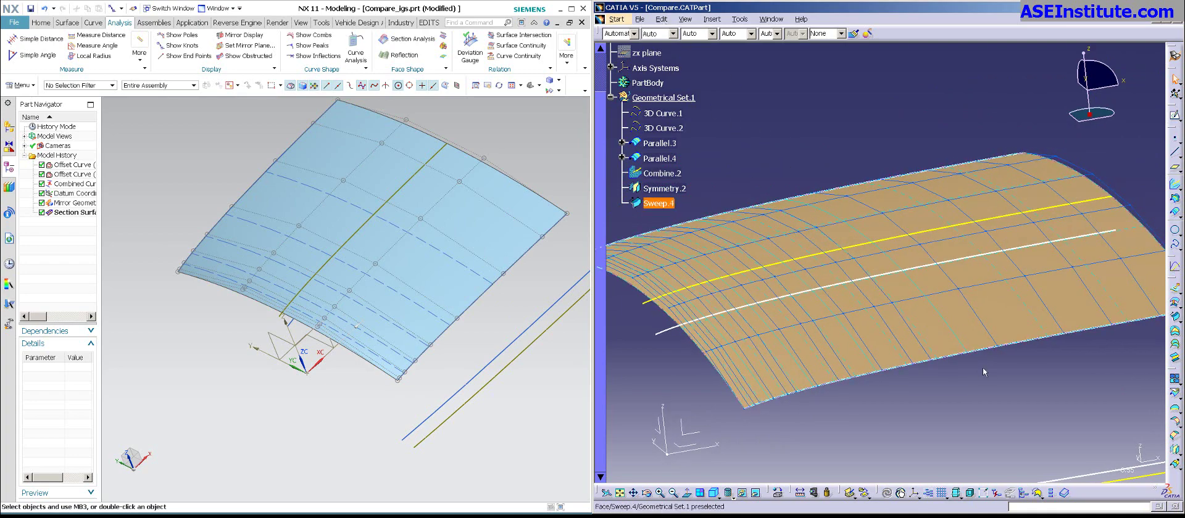
click(704, 19)
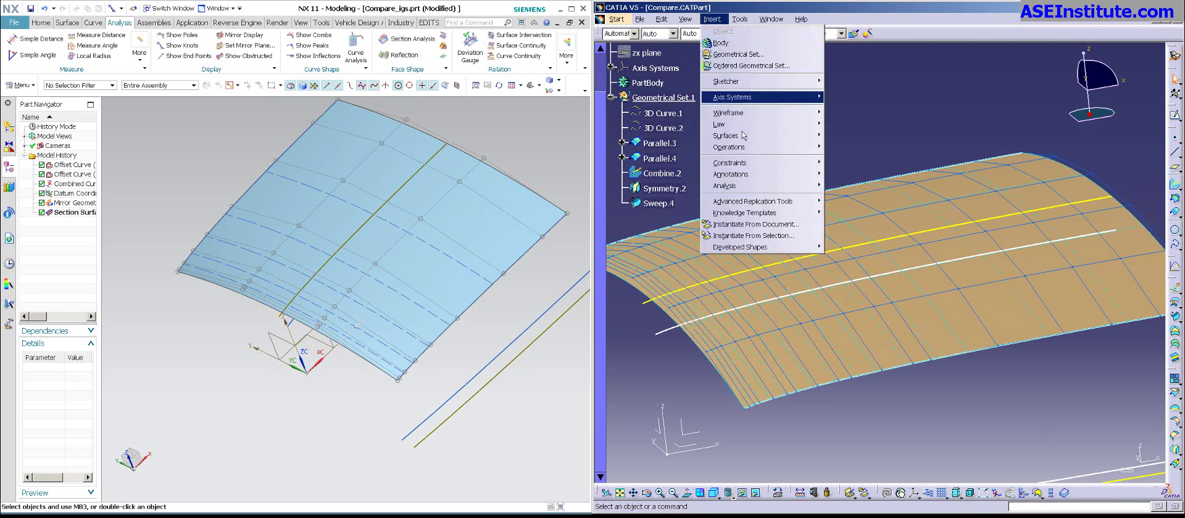
mouse_move(796, 186)
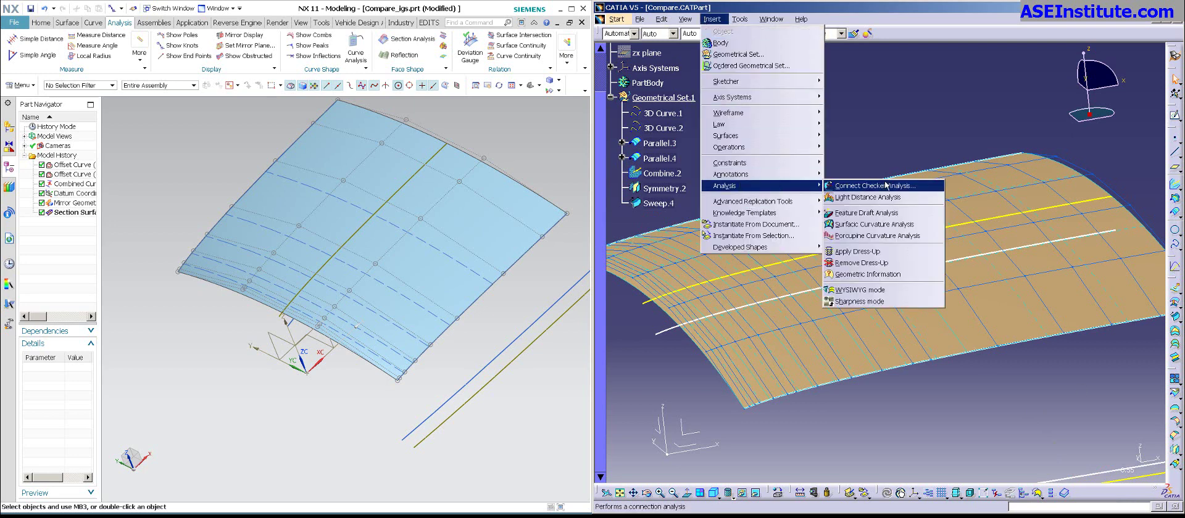
click(861, 253)
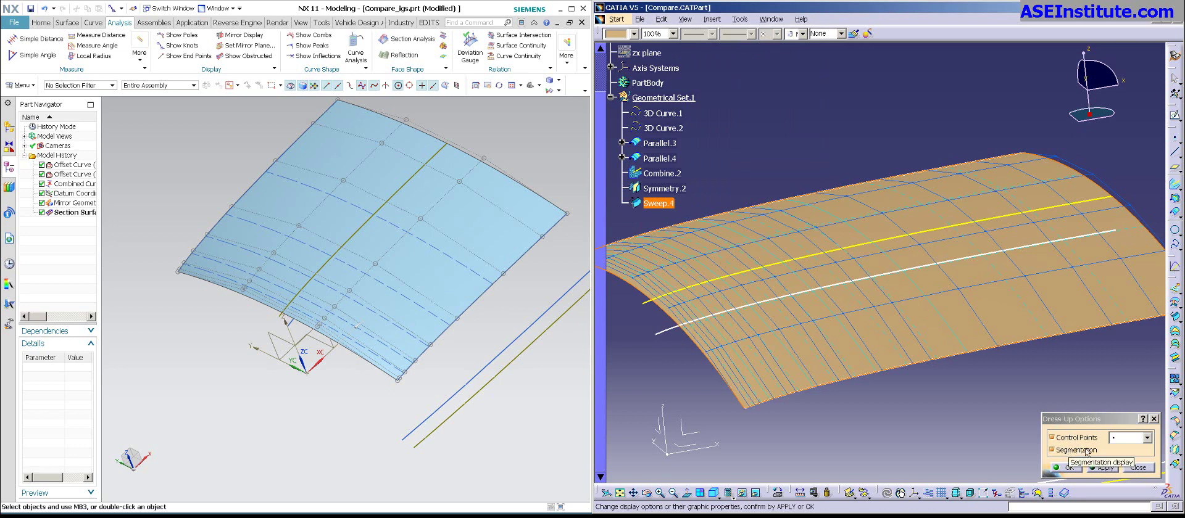
click(1128, 438)
click(1112, 346)
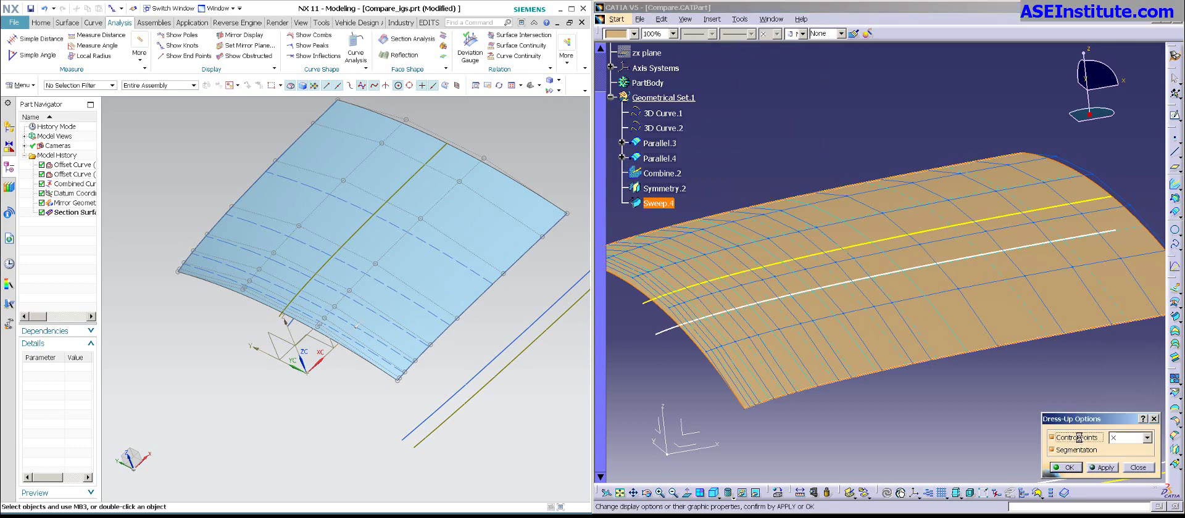
click(1103, 468)
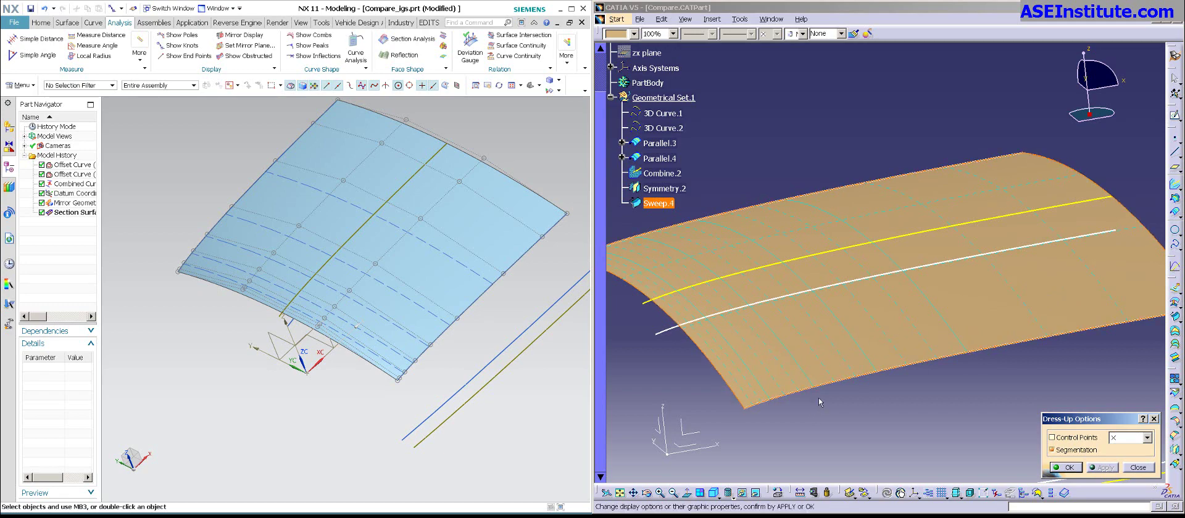
Step: Turn the control points of Sweep.4 back on alongside the segmentation and close the dress-up options
middle_drag(721, 358, 870, 364)
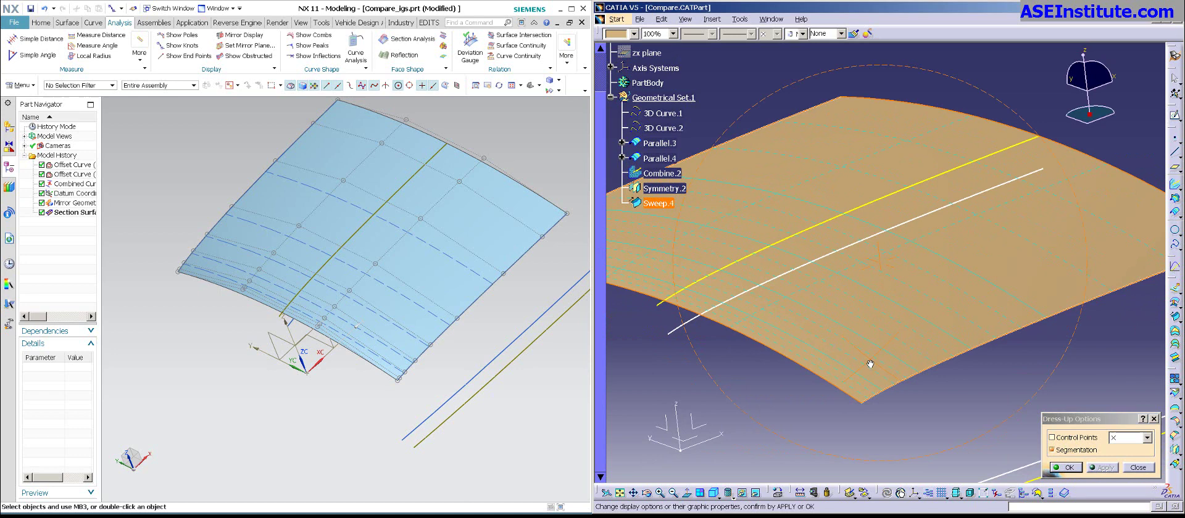
click(1079, 438)
click(1079, 470)
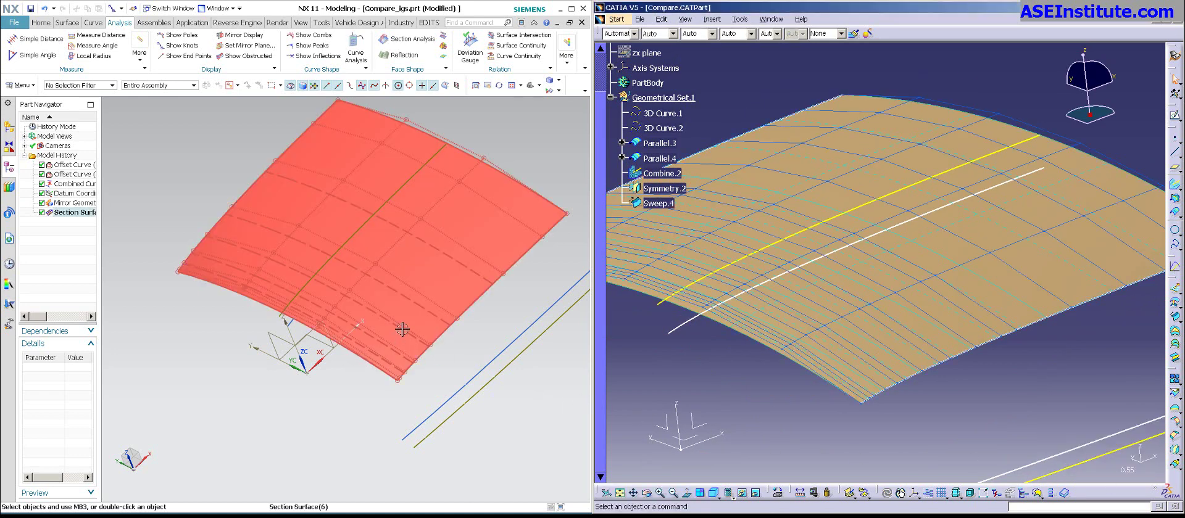
Step: Reopen the dress-up of Sweep.4 and turn off its segmentation, displaying control points only
middle_drag(876, 322, 899, 327)
click(898, 349)
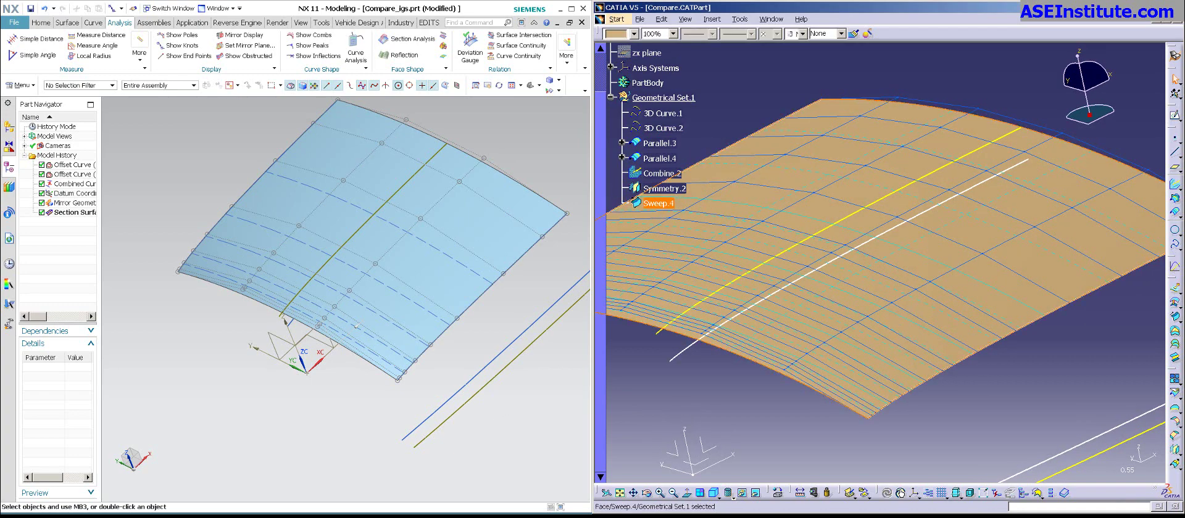
click(713, 20)
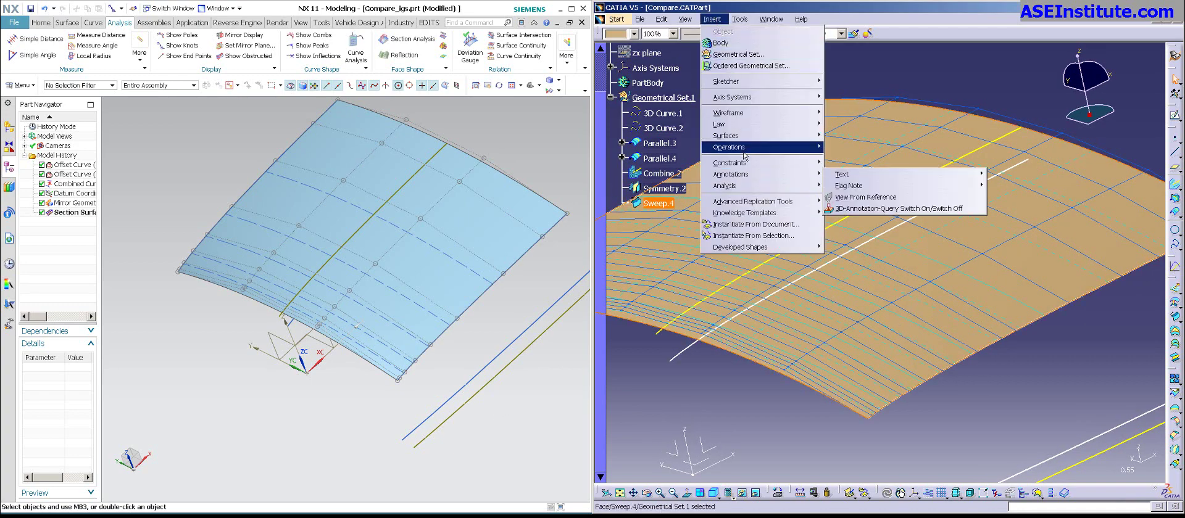
mouse_move(740, 186)
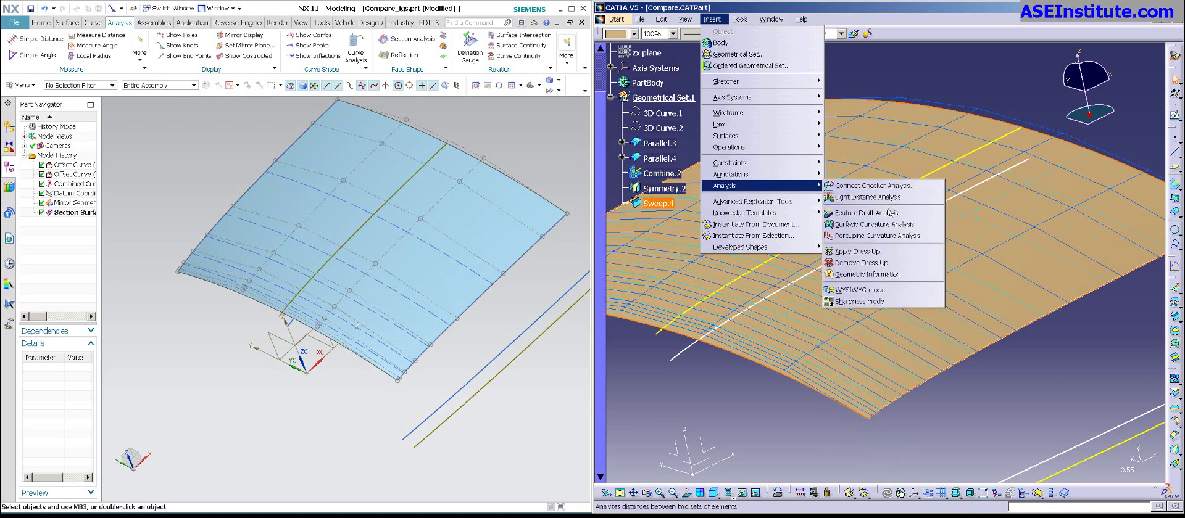
click(870, 252)
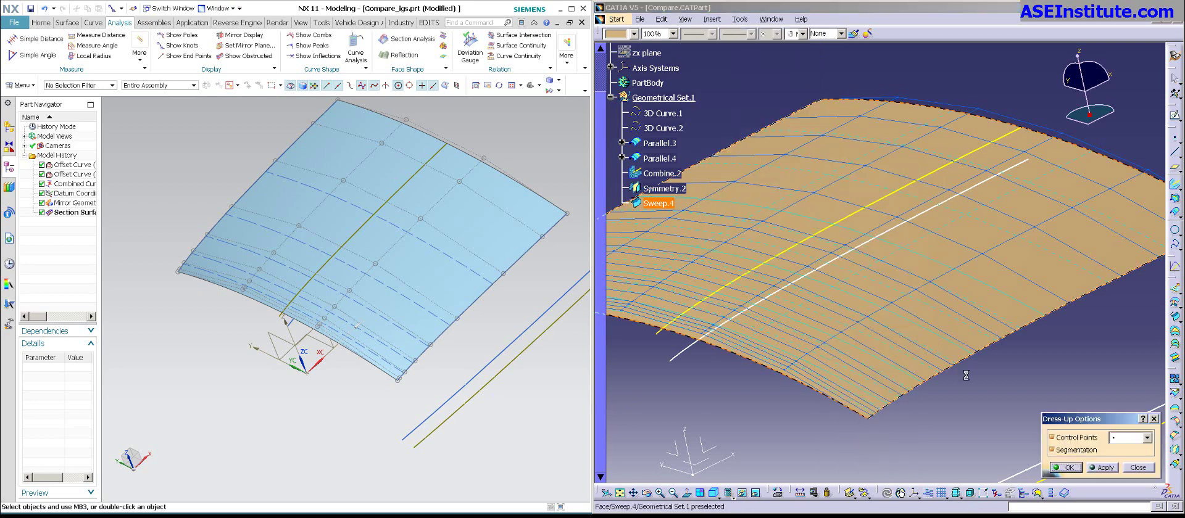
click(1052, 450)
click(1102, 468)
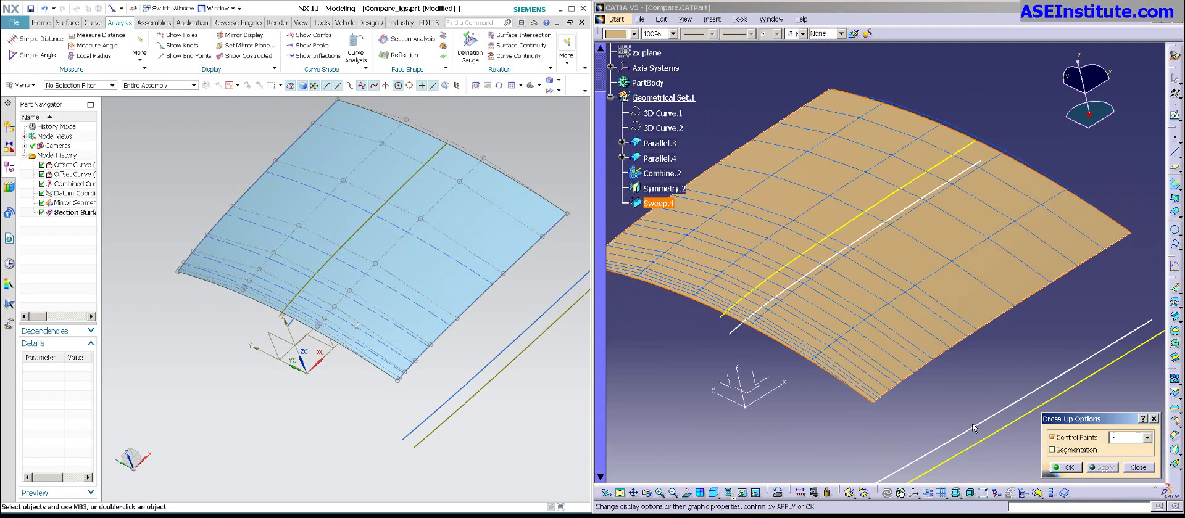
middle_drag(971, 424, 971, 420)
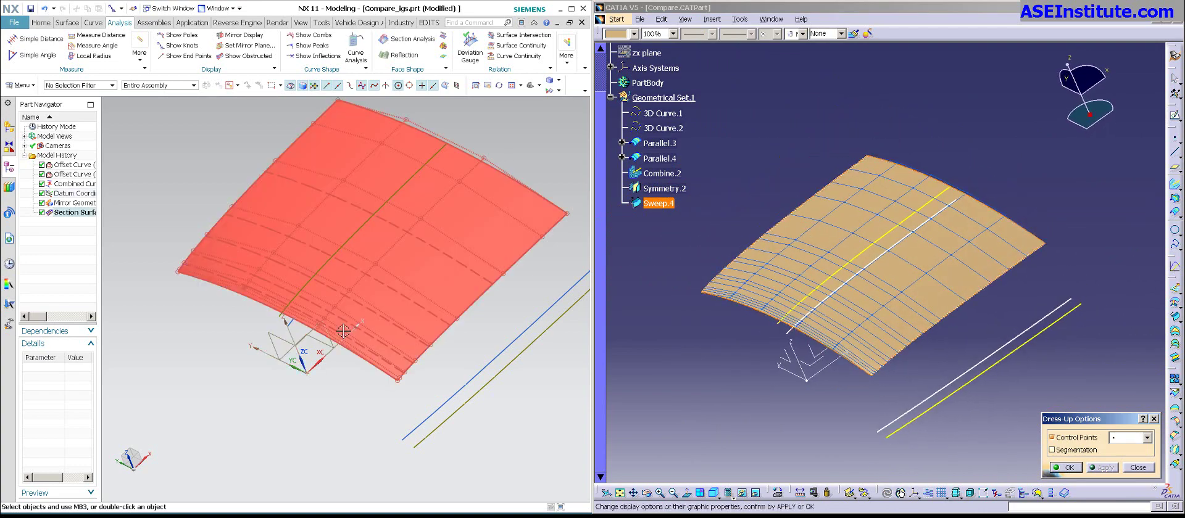
Step: Close the dress-up options of Sweep.4 and hide the surface
middle_drag(953, 416, 950, 407)
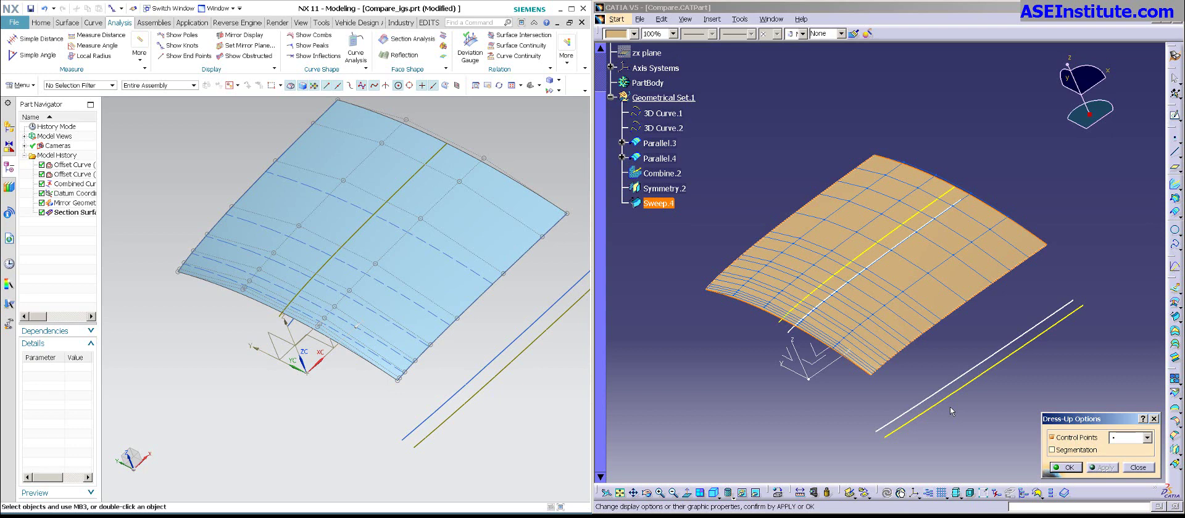
click(740, 423)
click(898, 357)
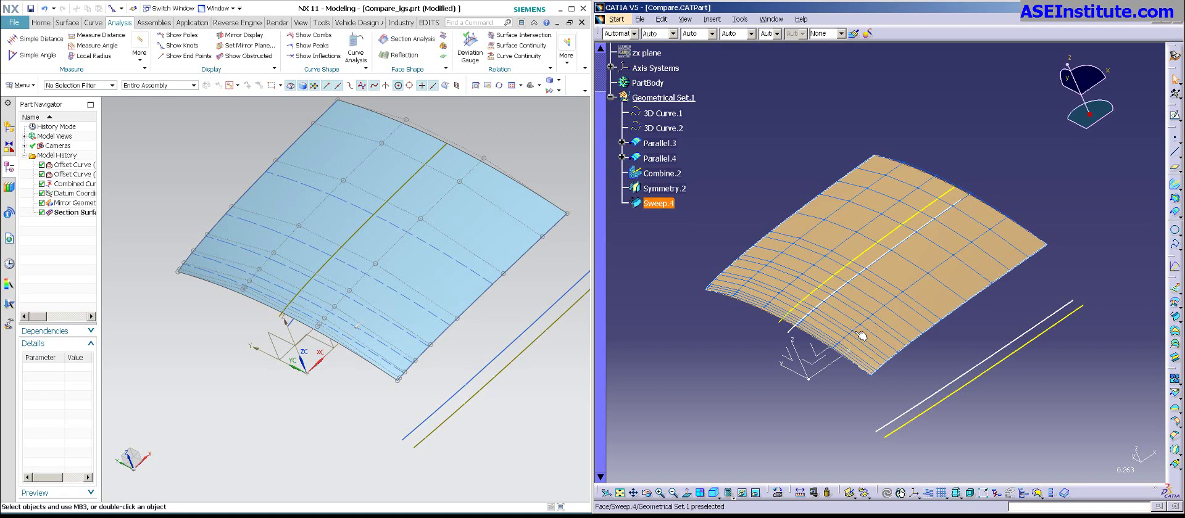
right_click(857, 339)
click(883, 167)
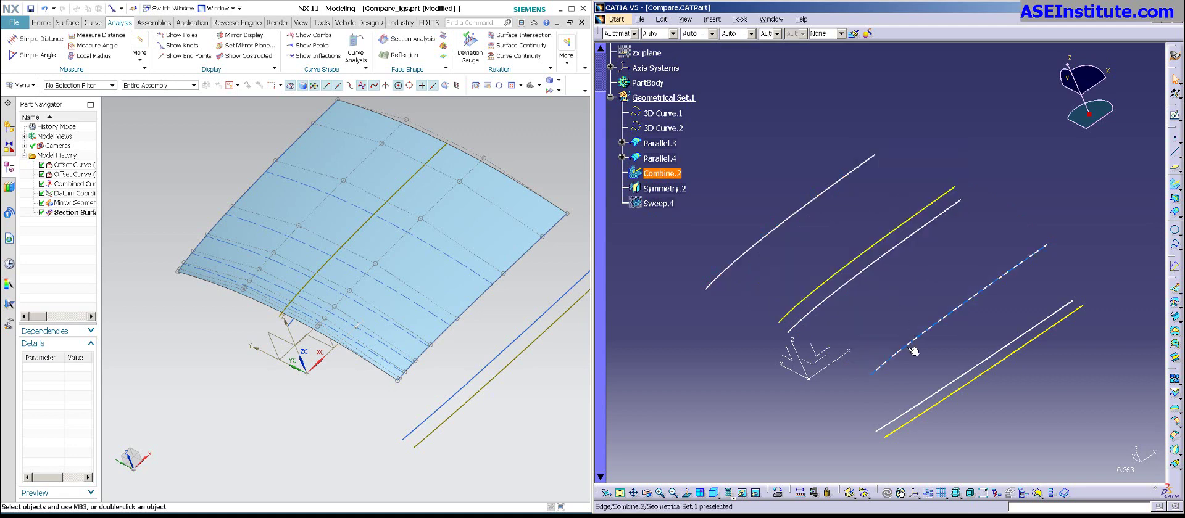
Step: Select the Combine.2 curve and bring the hidden Tools toolbar out into the modelling area
click(895, 360)
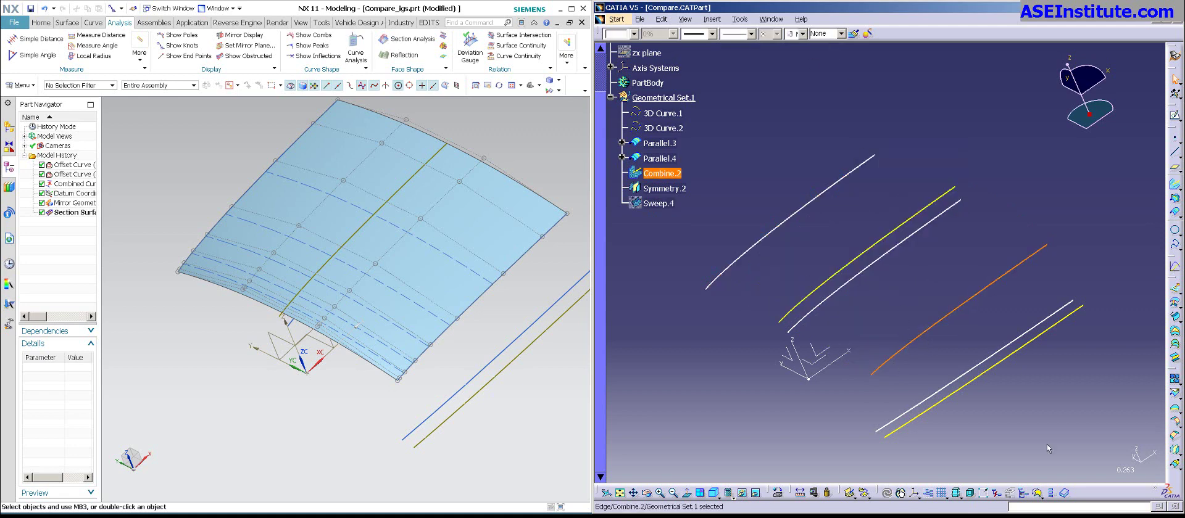
right_click(1056, 493)
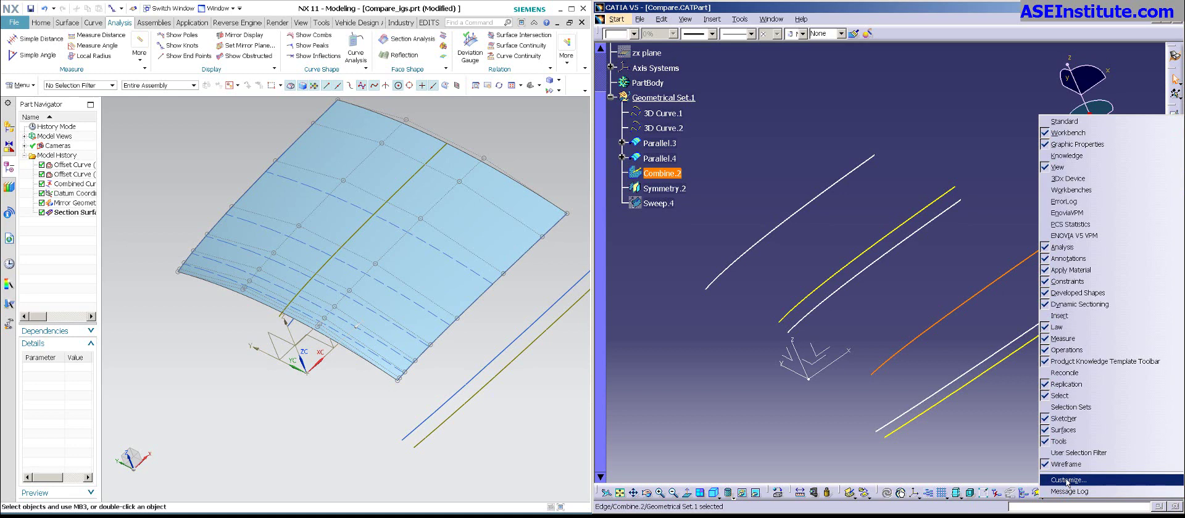
click(1018, 468)
drag(1142, 494, 985, 456)
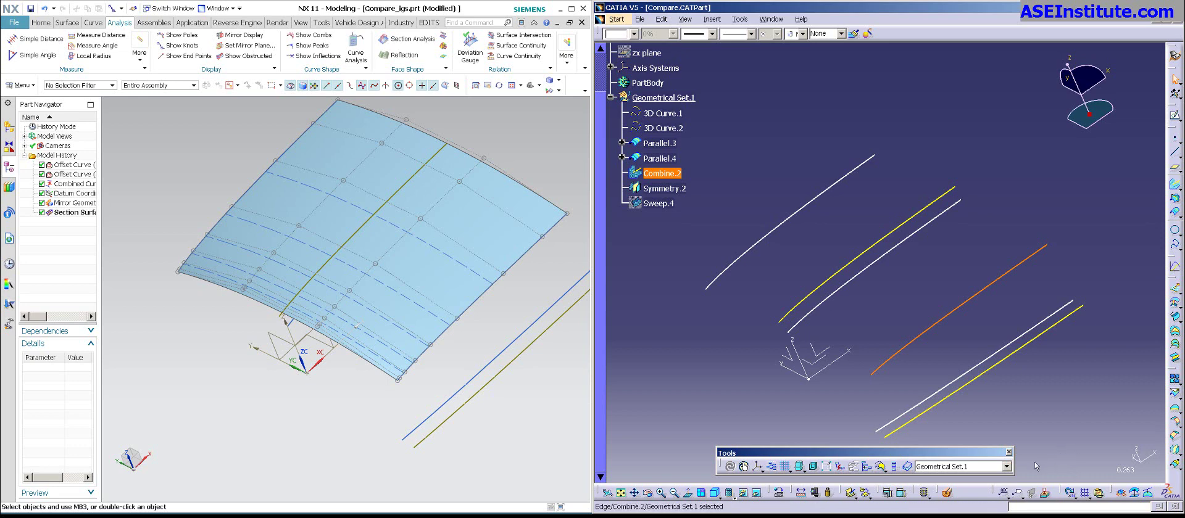
Step: Examine Combine.2 with control points and segmentation displayed, turn the control points off, and dismiss the dress-up options
click(924, 493)
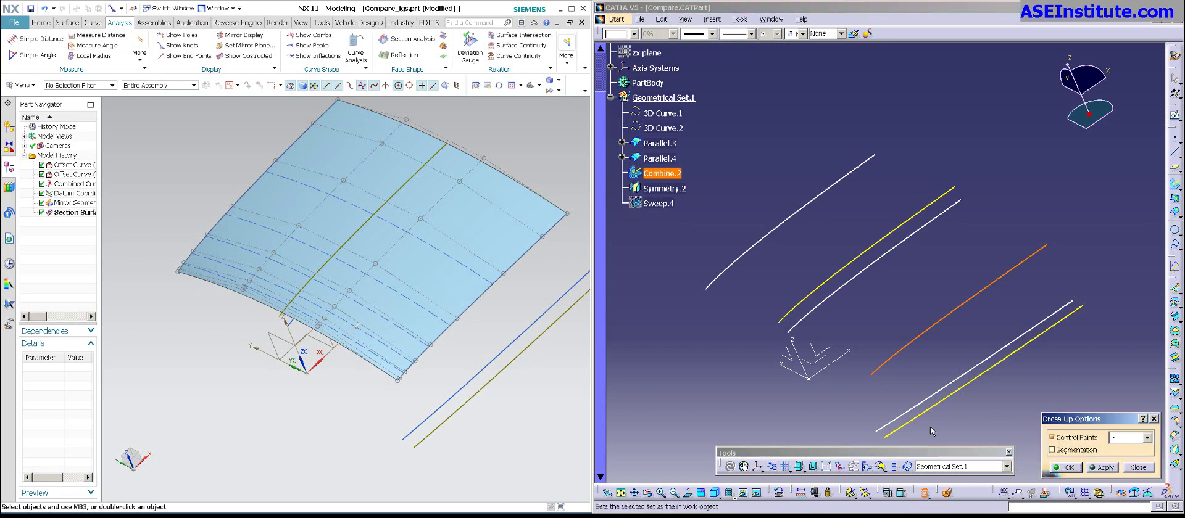
click(1076, 451)
click(1102, 466)
middle_drag(906, 339, 903, 322)
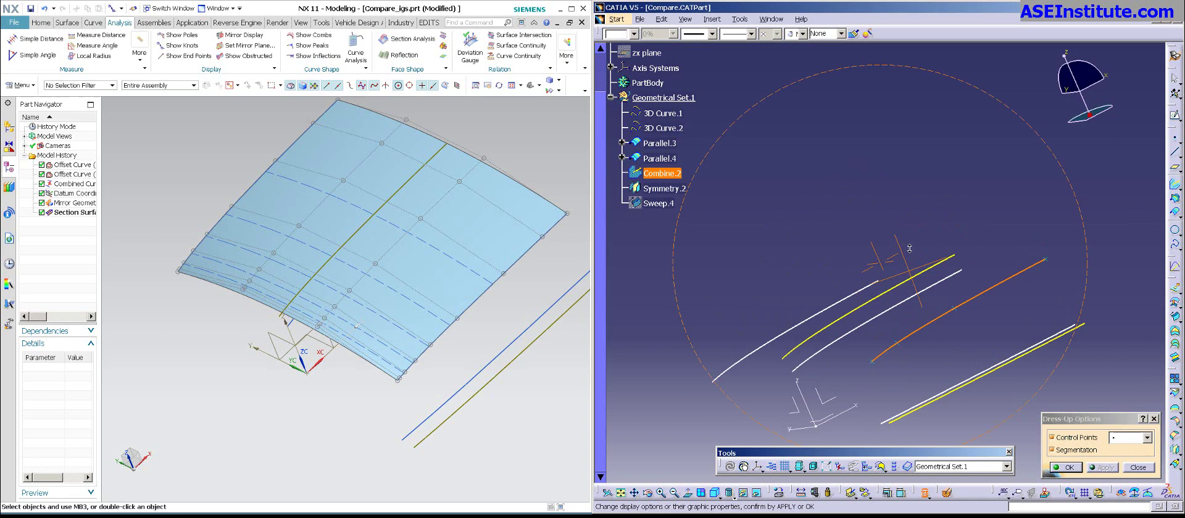
middle_drag(909, 248, 790, 159)
middle_click(738, 230)
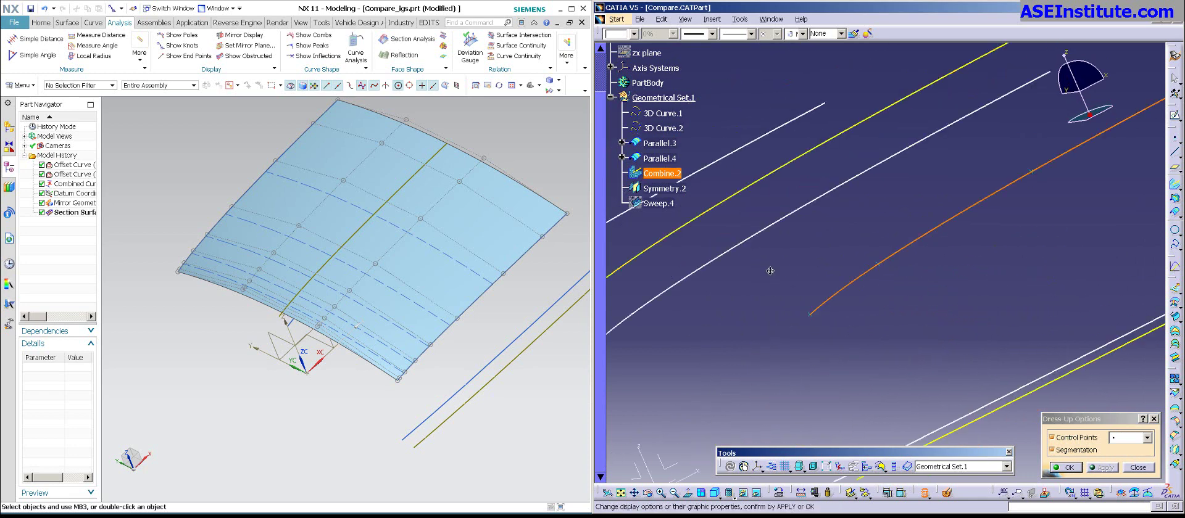
middle_drag(769, 270, 933, 255)
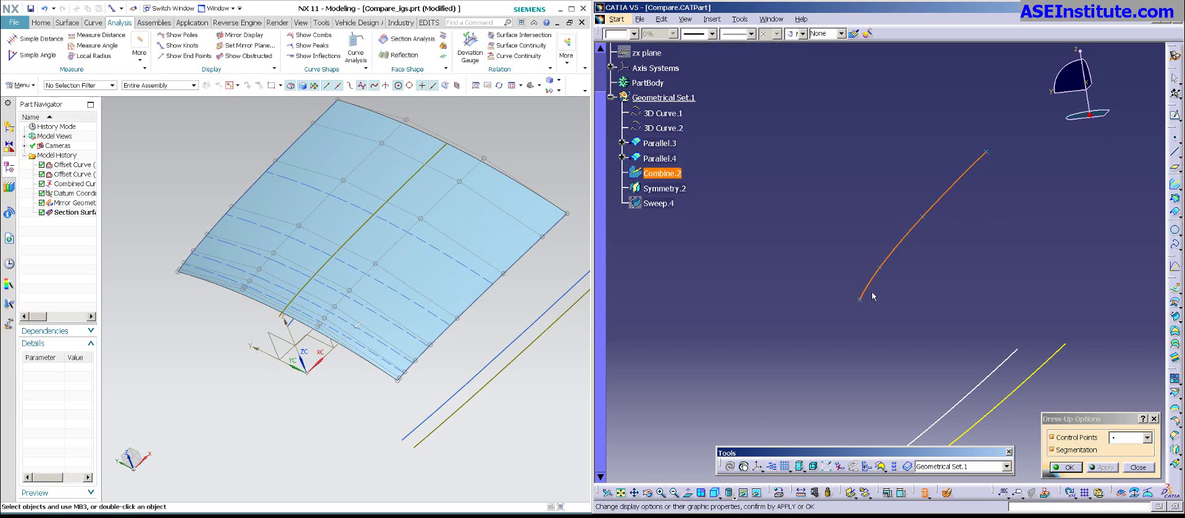
click(1052, 437)
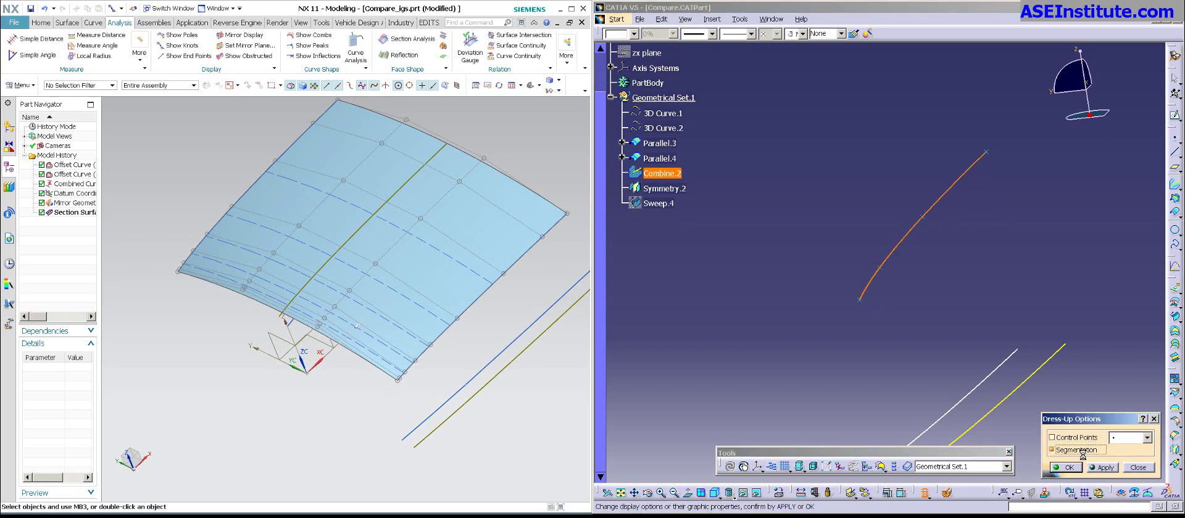
key(Escape)
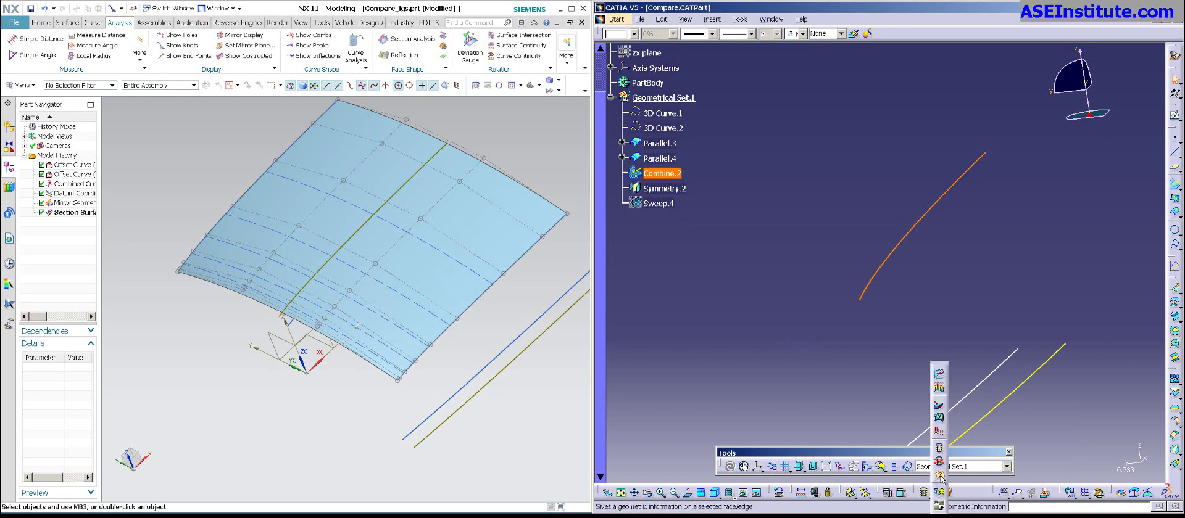
Step: Check the geometric information of Combine.2 for its geometry type and number of components
click(874, 282)
click(874, 280)
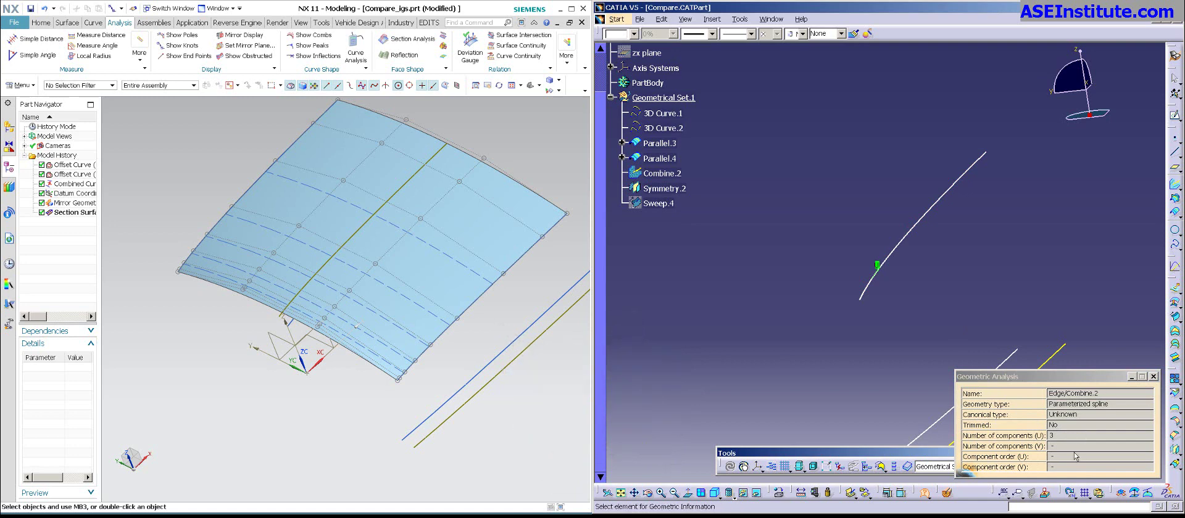
key(Escape)
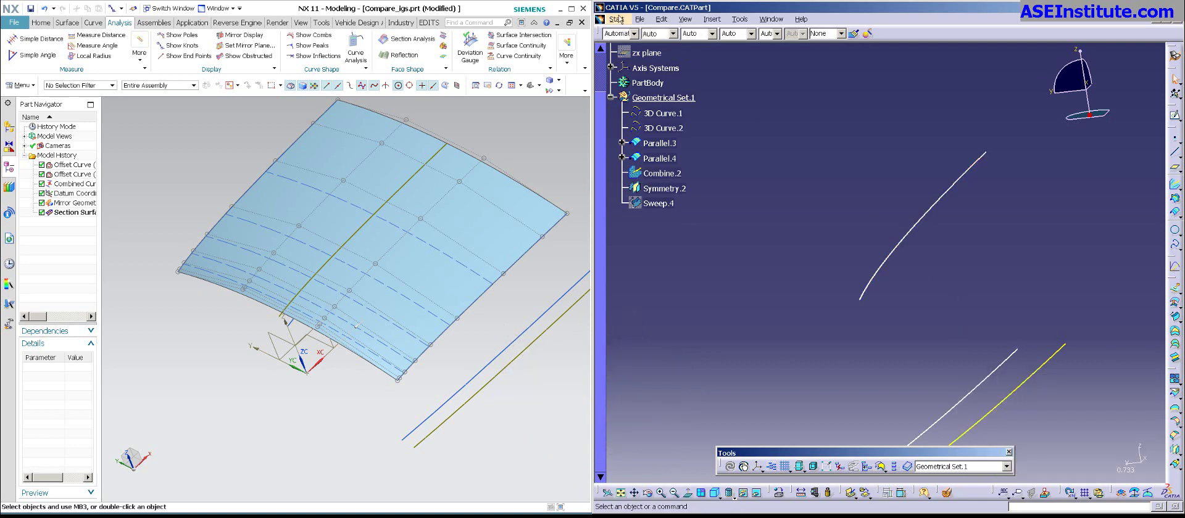
Step: Switch to the FreeStyle workbench
click(616, 20)
mouse_move(630, 57)
click(802, 55)
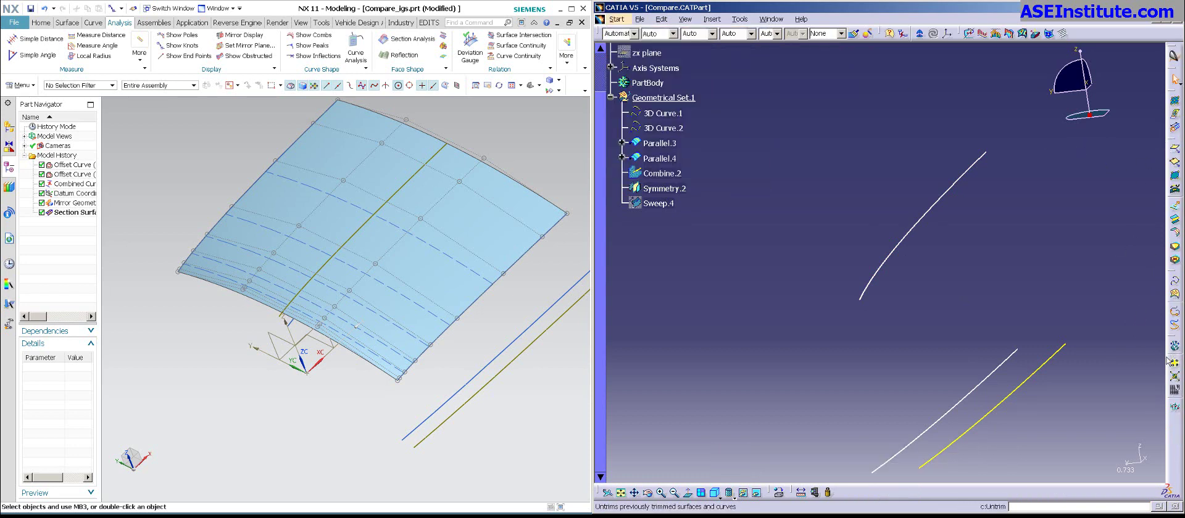
Step: Convert Combine.2 to a NUPBS curve using the Converter Wizard with Auto apply turned on
click(1174, 407)
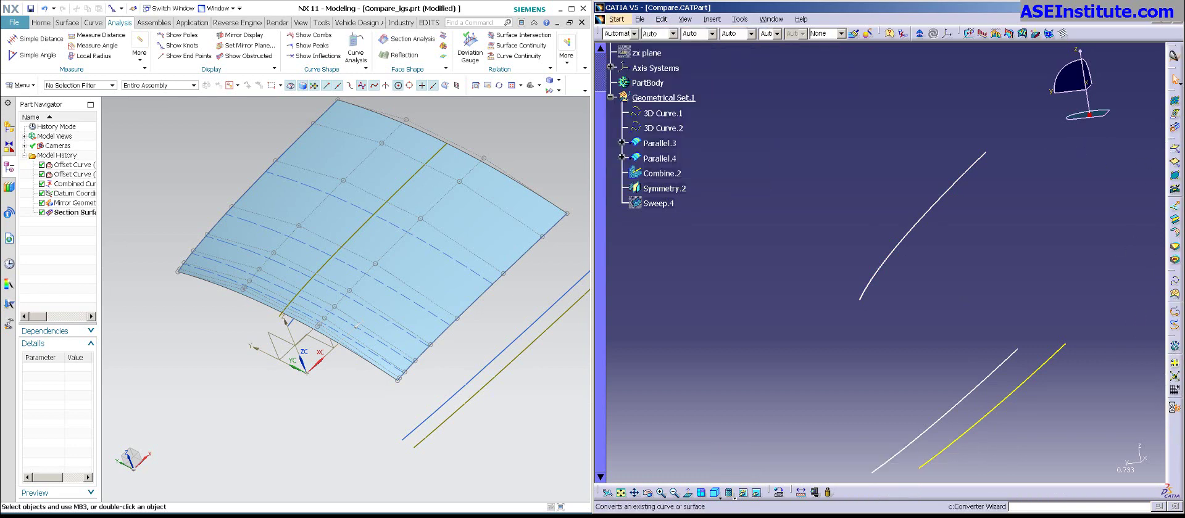
click(862, 291)
click(1098, 468)
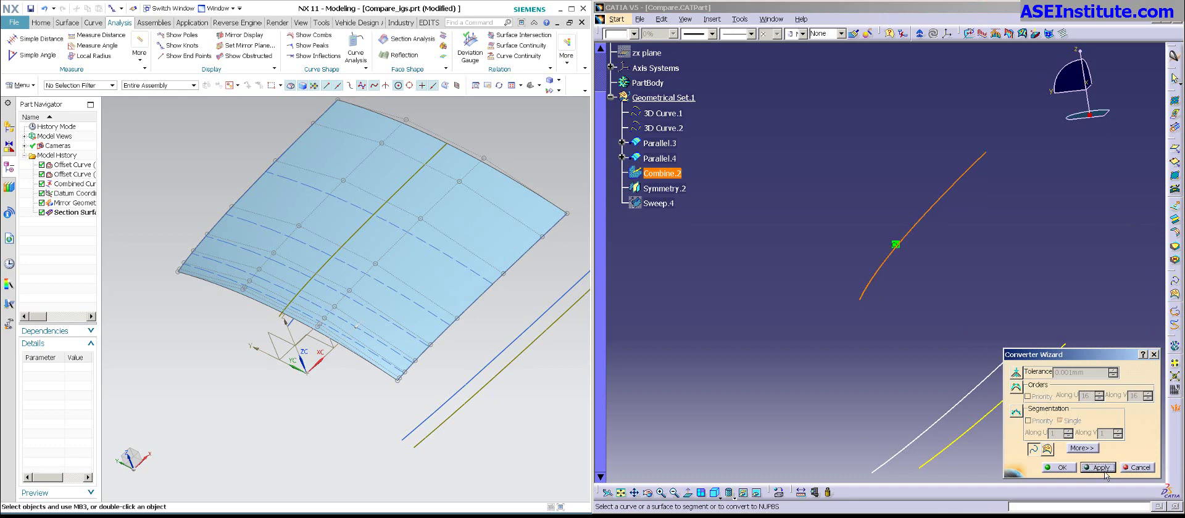
click(1081, 448)
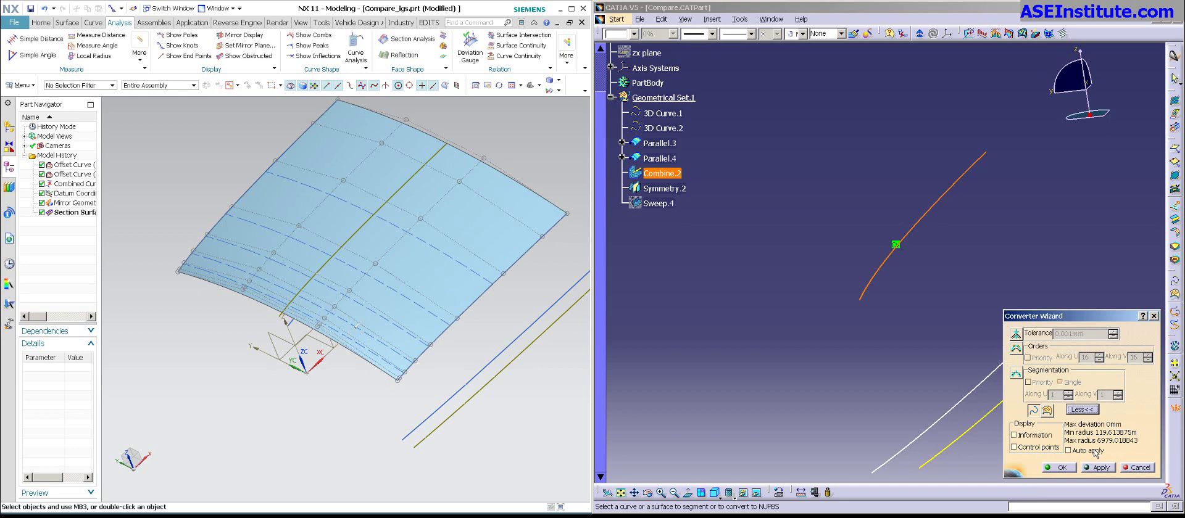
click(1092, 454)
click(1094, 468)
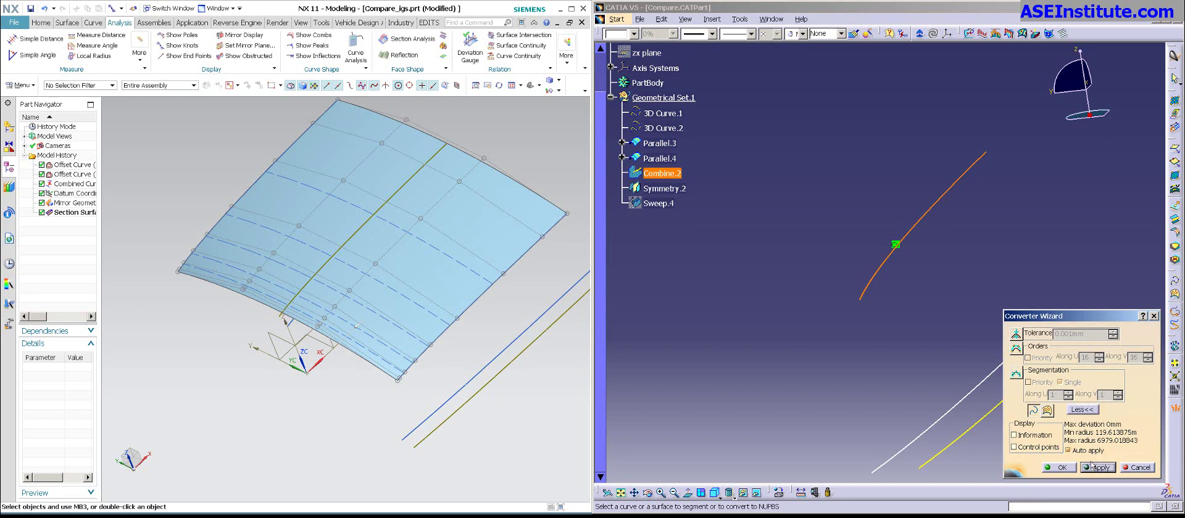
click(1063, 468)
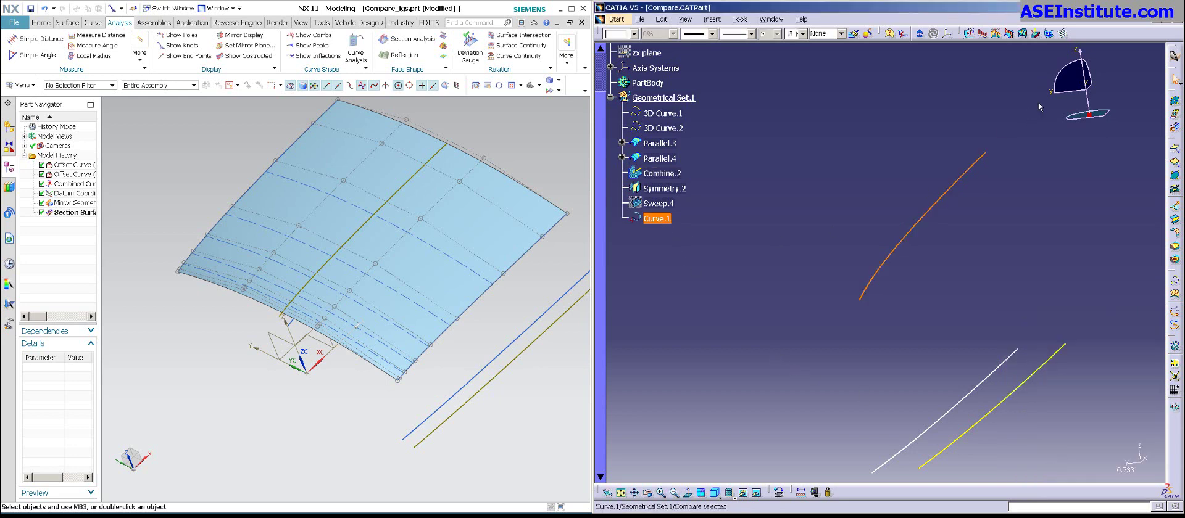
Step: Examine the number of control points and segments of Curve.1, leaving the curve unmodified
click(1174, 101)
middle_drag(924, 302, 962, 258)
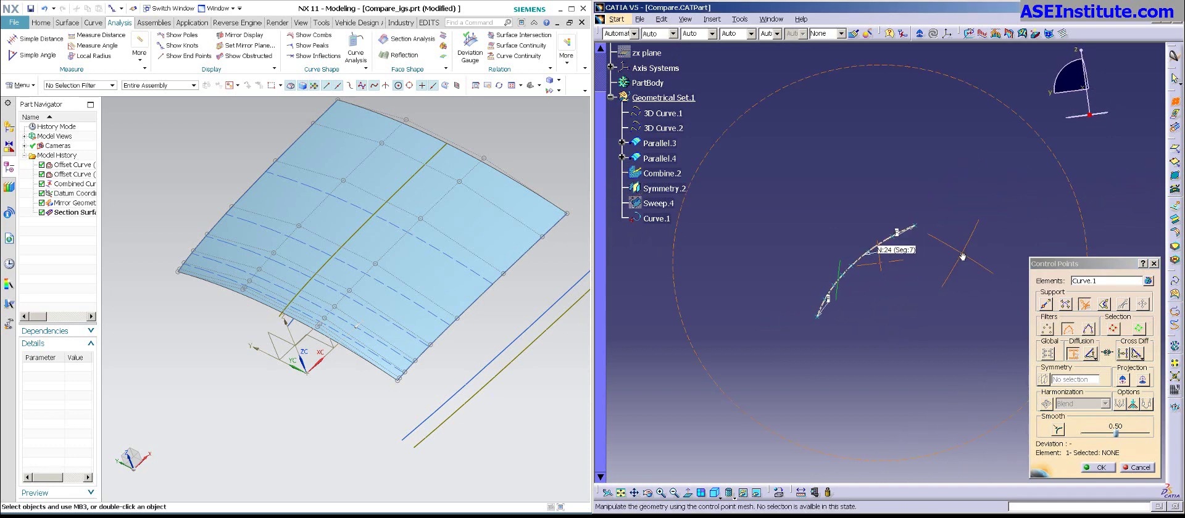
key(Escape)
click(987, 313)
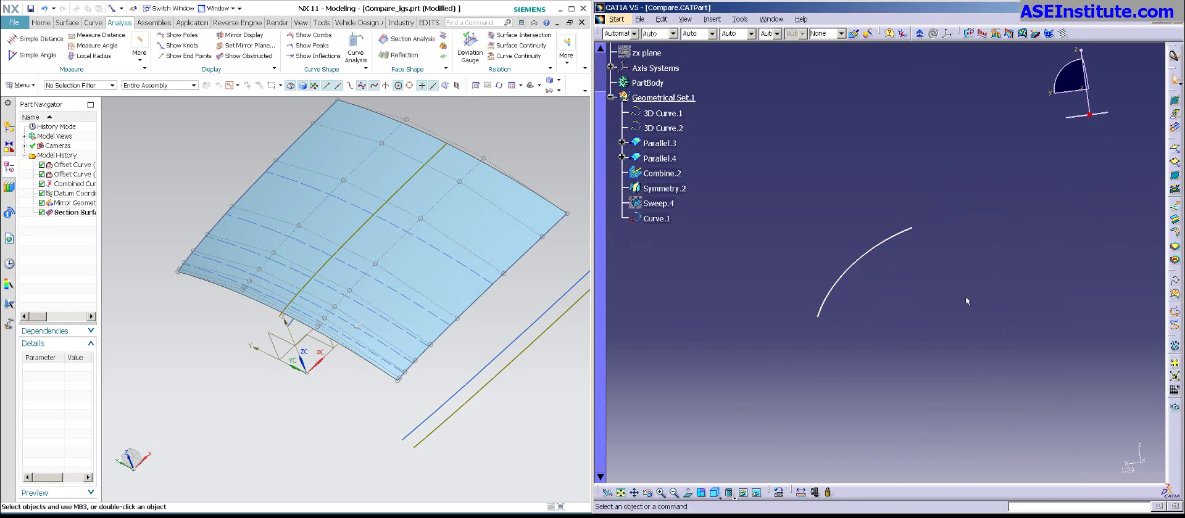
Step: Try to set the order per segment of Curve.1 to 4 in its control-point display
click(652, 218)
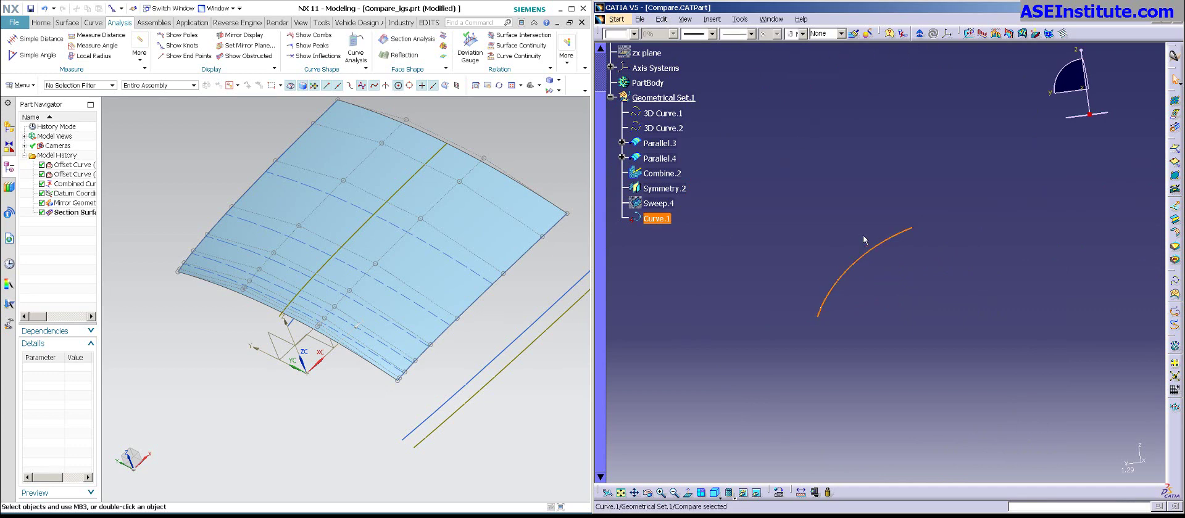
click(1175, 101)
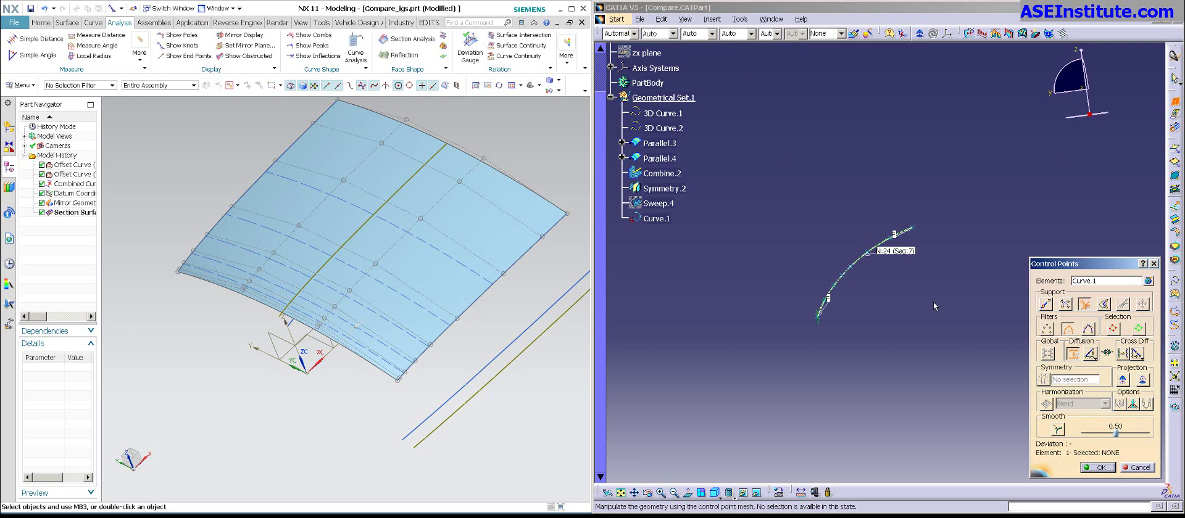
middle_drag(914, 315, 926, 307)
right_click(903, 248)
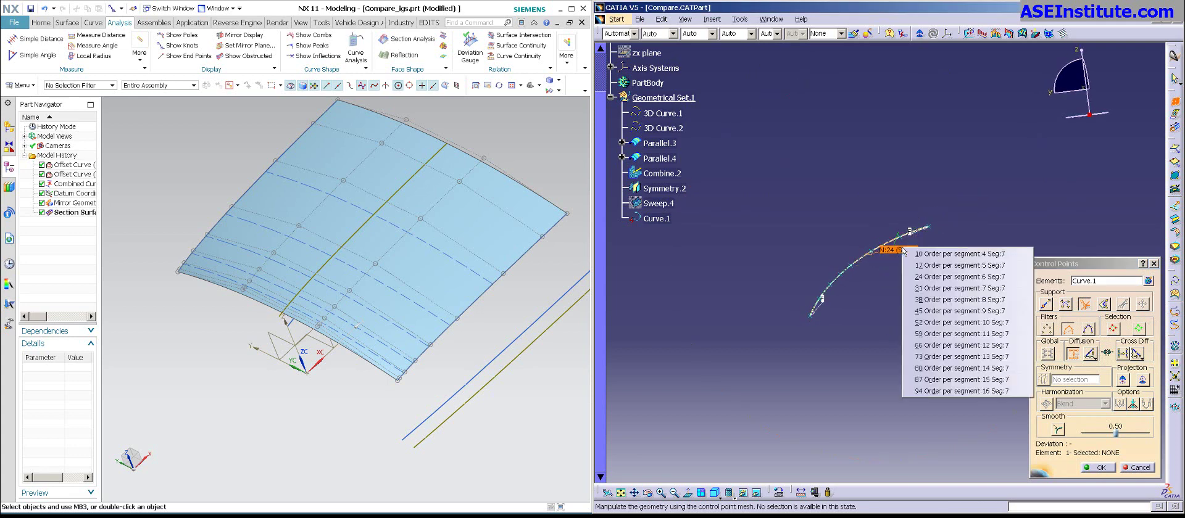
click(918, 255)
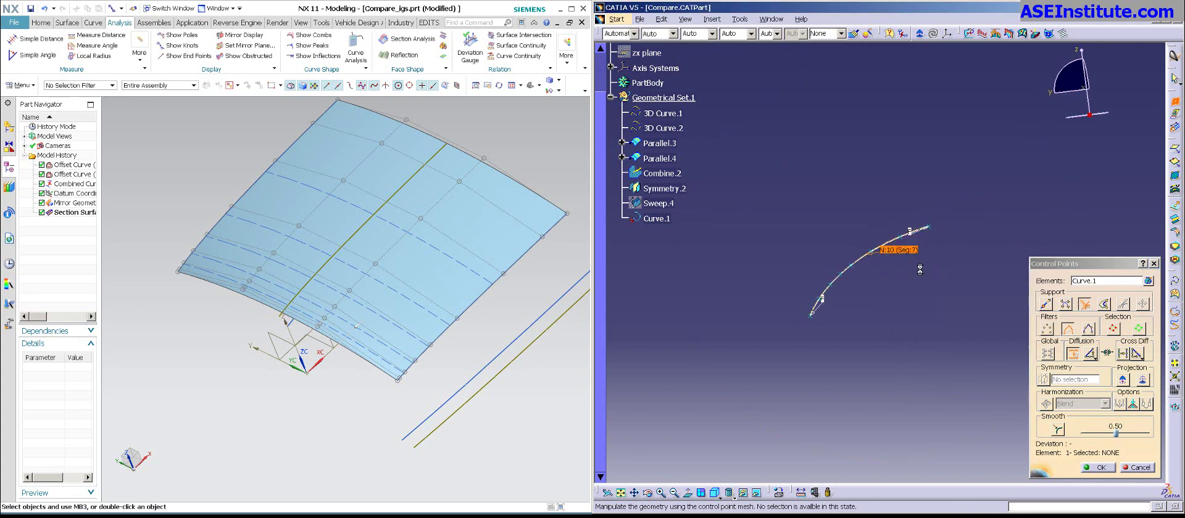
ctrl+middle_drag(916, 331, 944, 316)
key(Escape)
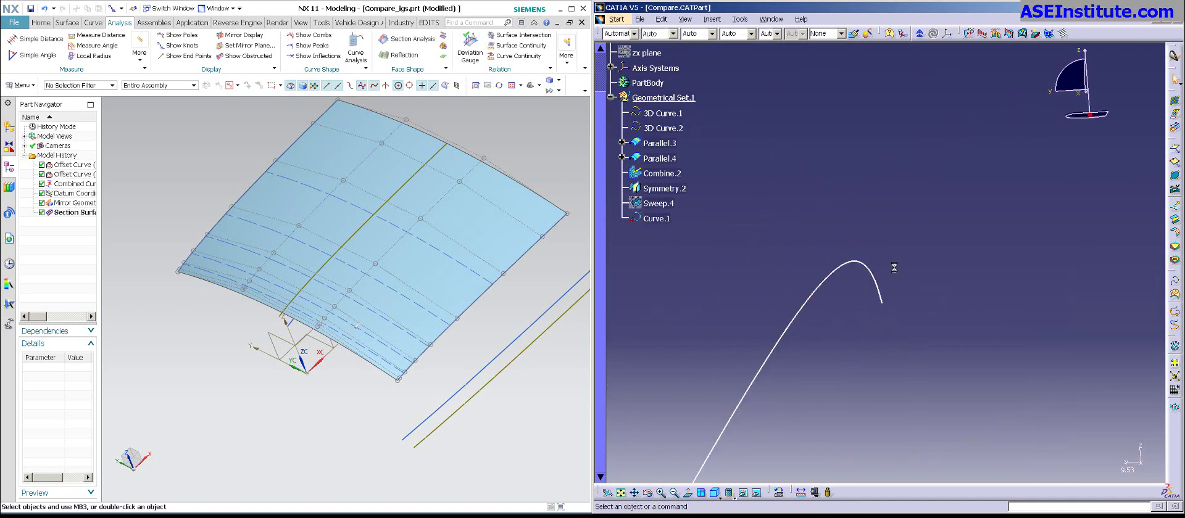
middle_drag(869, 213, 848, 275)
Step: Switch to NX and hide the section surface
click(526, 305)
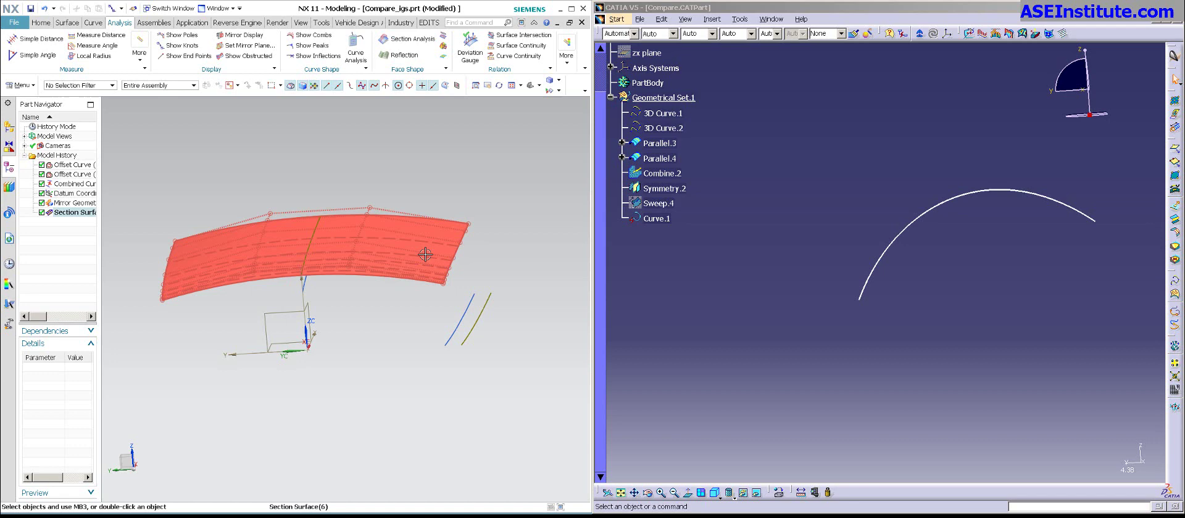
right_click(441, 240)
click(453, 276)
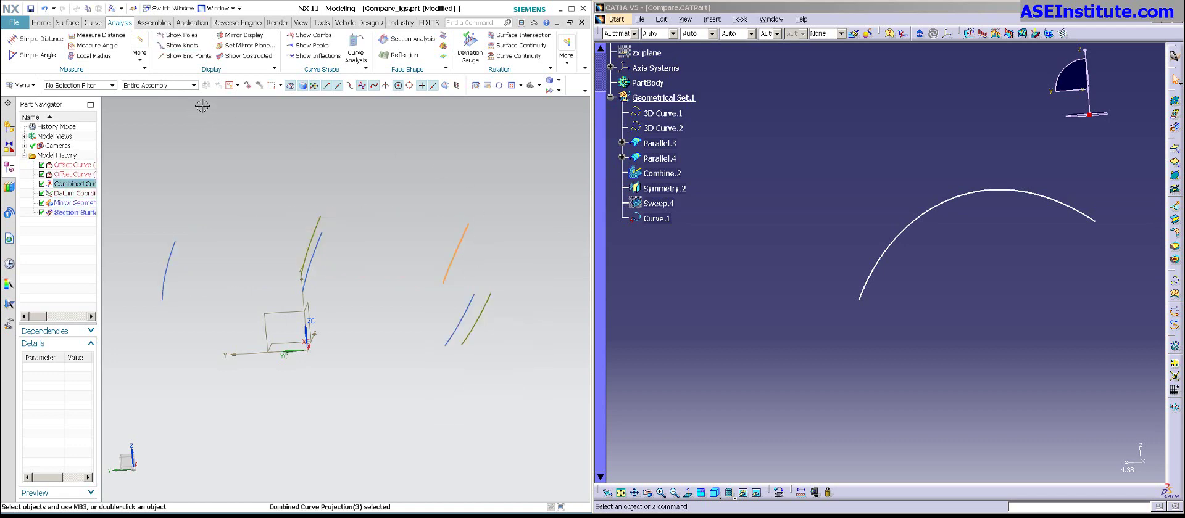
Step: Show the poles and knots of the combined projection curve
click(181, 36)
click(182, 48)
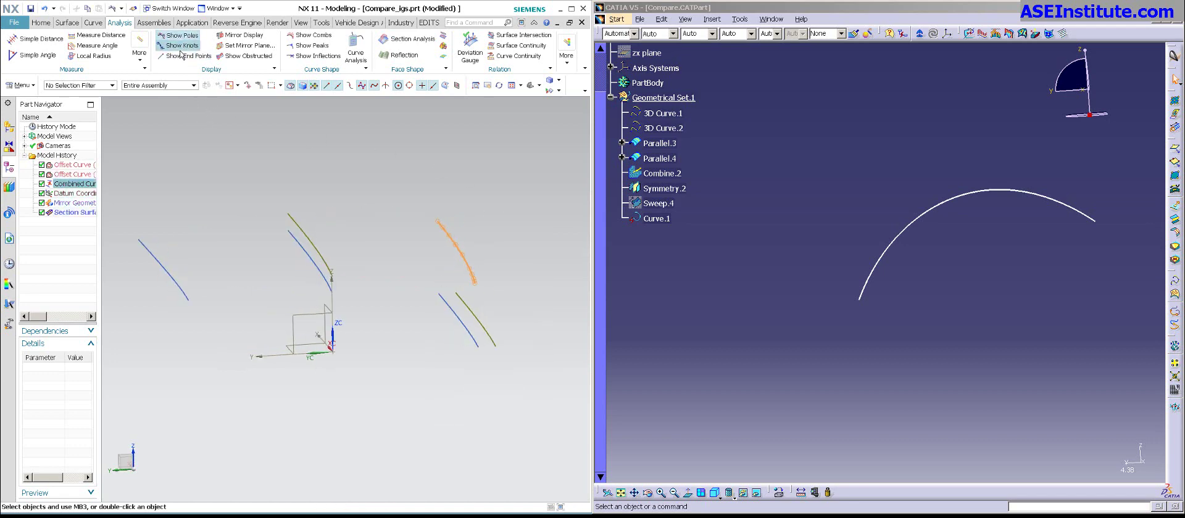
key(Escape)
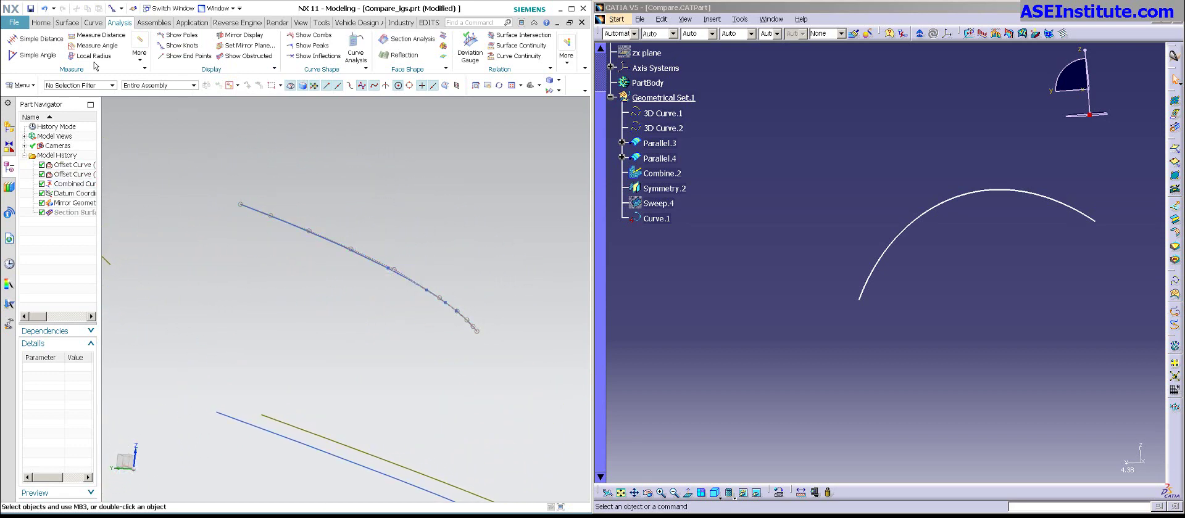
Step: Examine the degree and number of segments of the combined projection curve with X-Form, without reshaping it
click(67, 22)
click(429, 44)
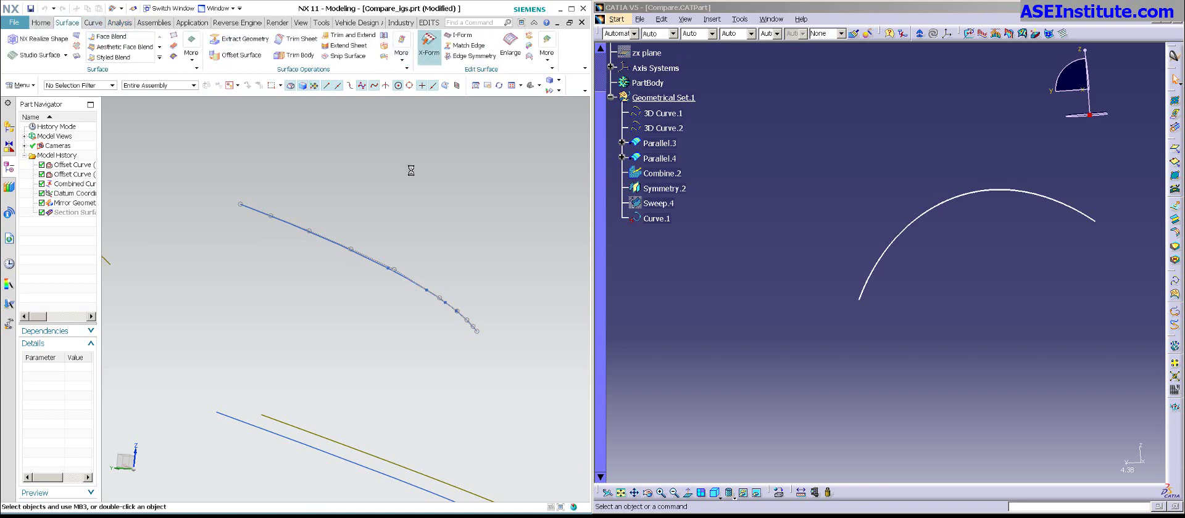
click(389, 264)
middle_click(380, 278)
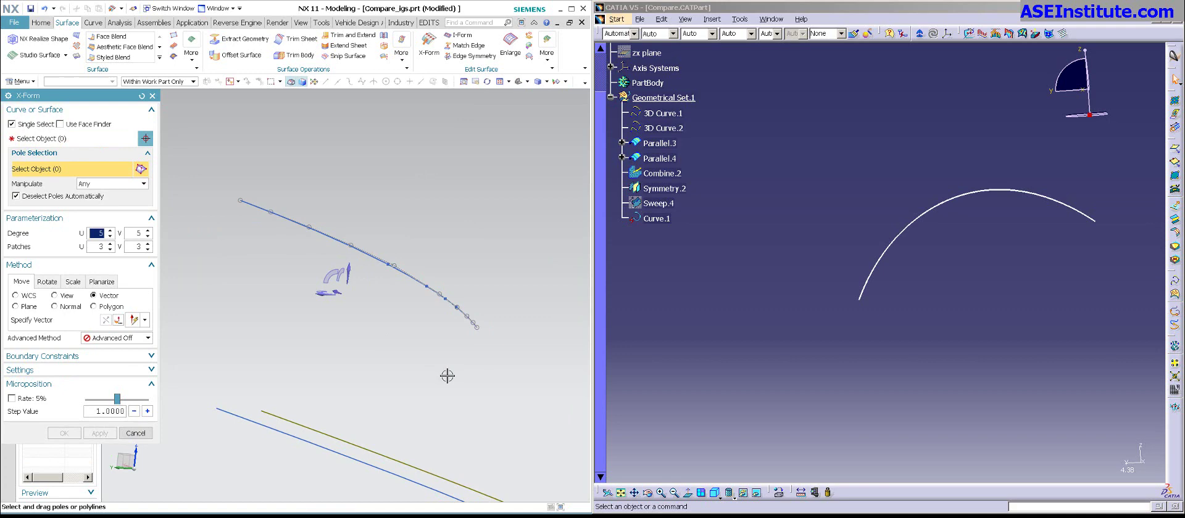
middle_drag(447, 376, 186, 301)
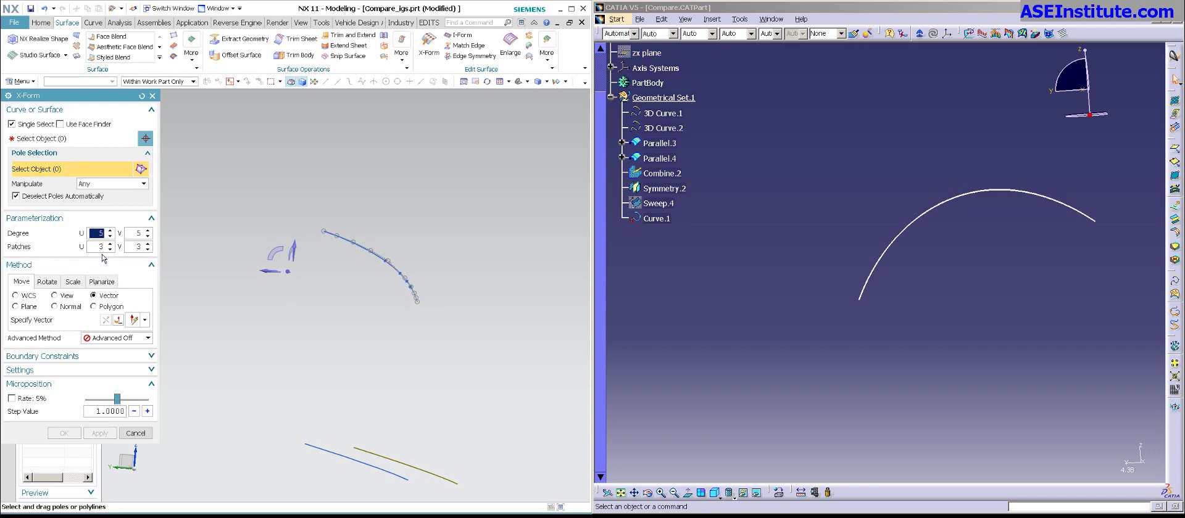
click(84, 141)
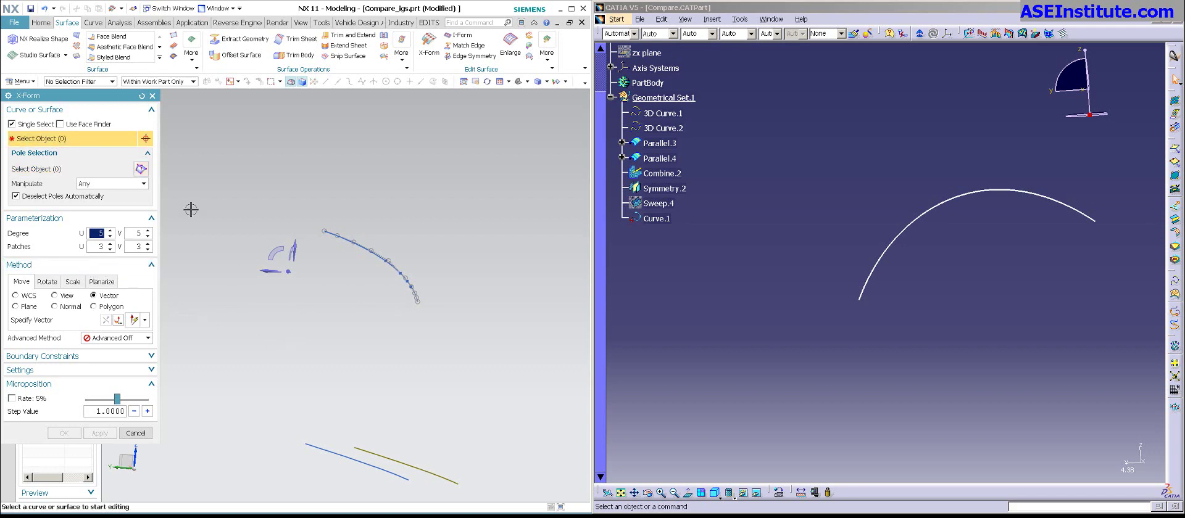
click(401, 274)
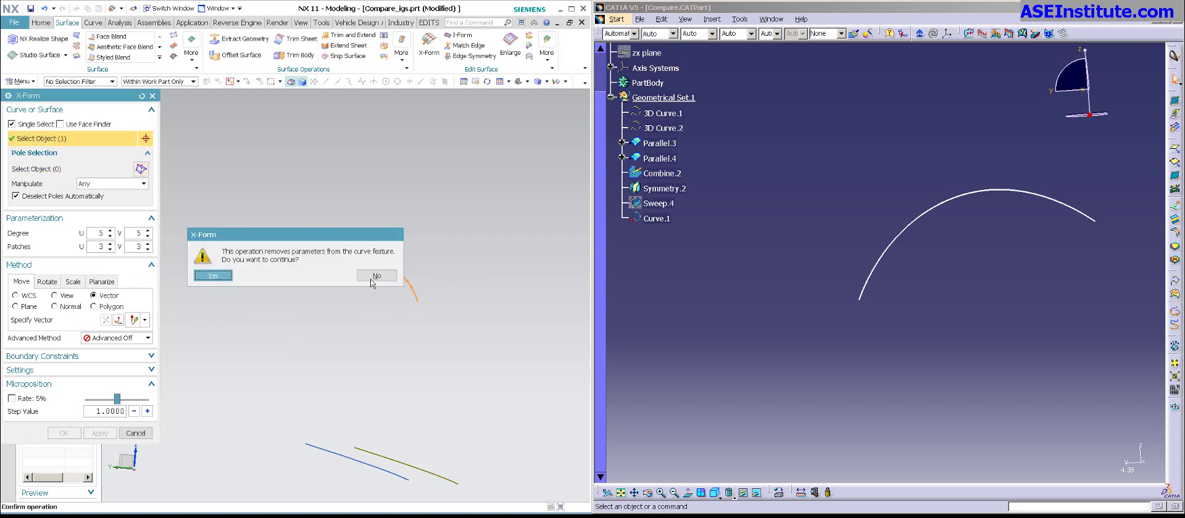
click(216, 276)
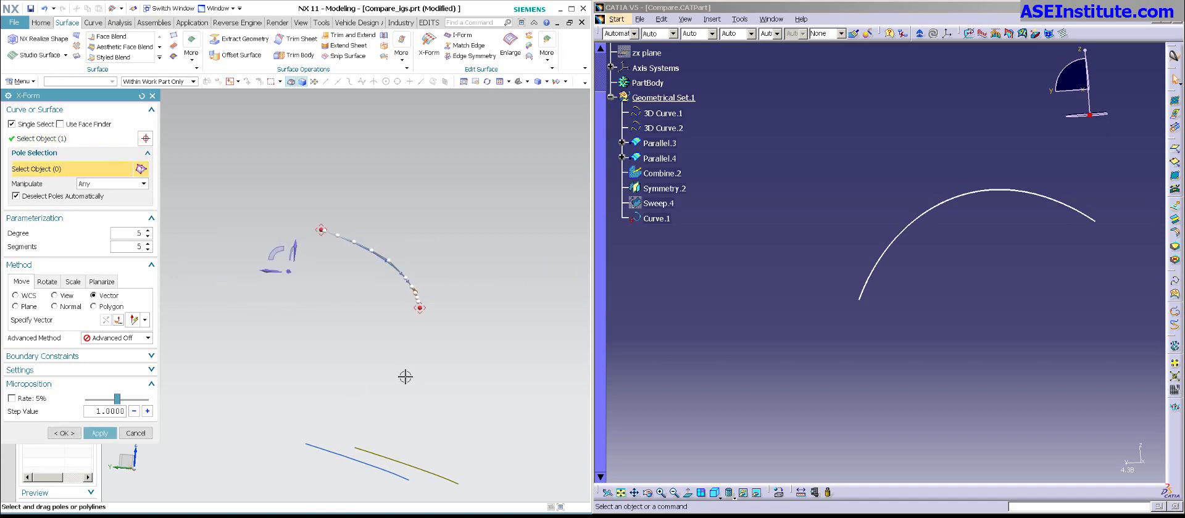
middle_drag(405, 376, 405, 377)
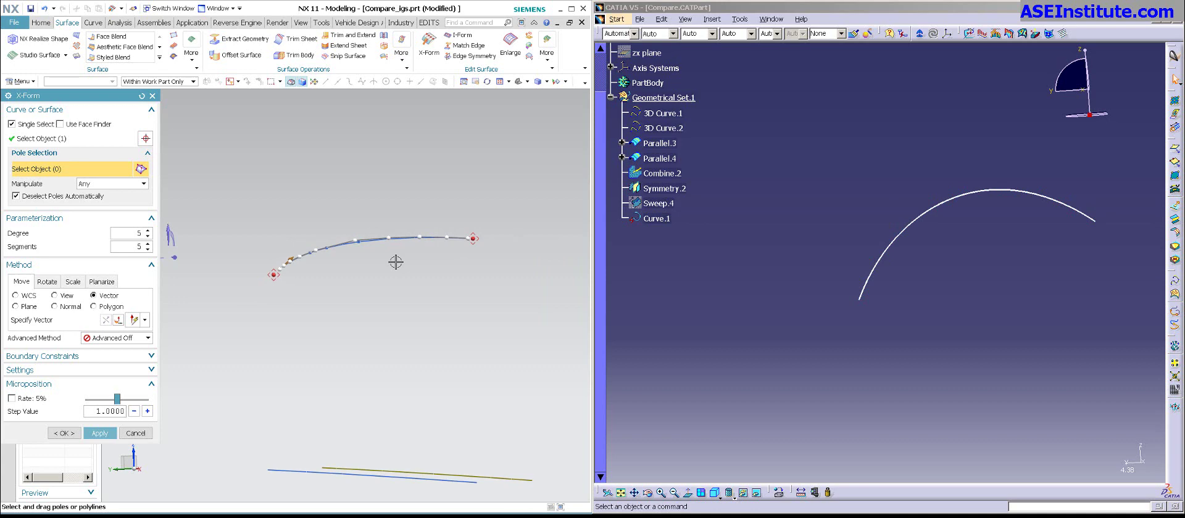
middle_click(308, 267)
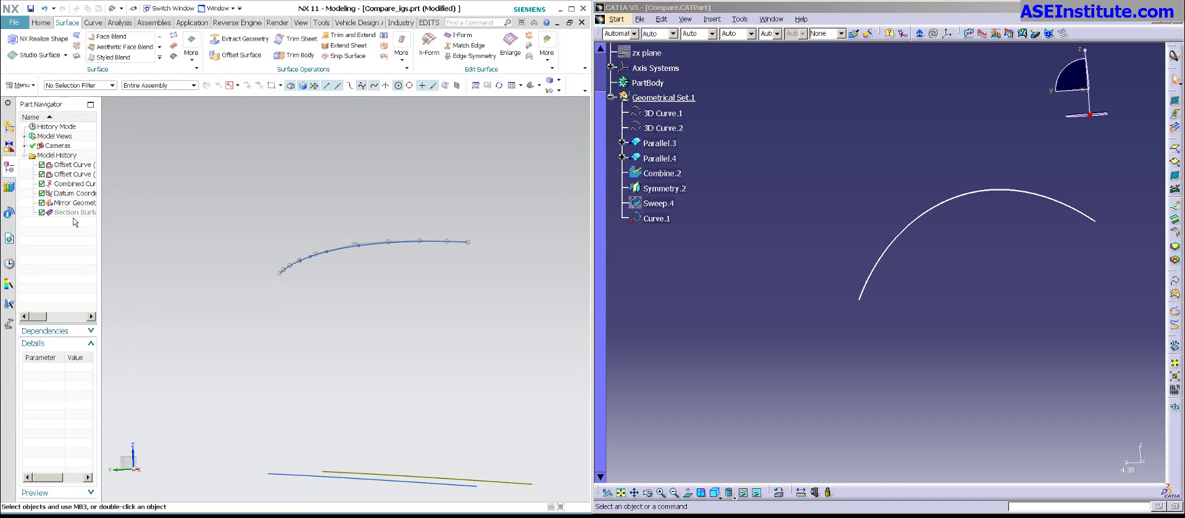
Step: Check the distance tolerance and curve fit settings of the combined projection feature, leaving them unchanged
double_click(77, 184)
click(92, 315)
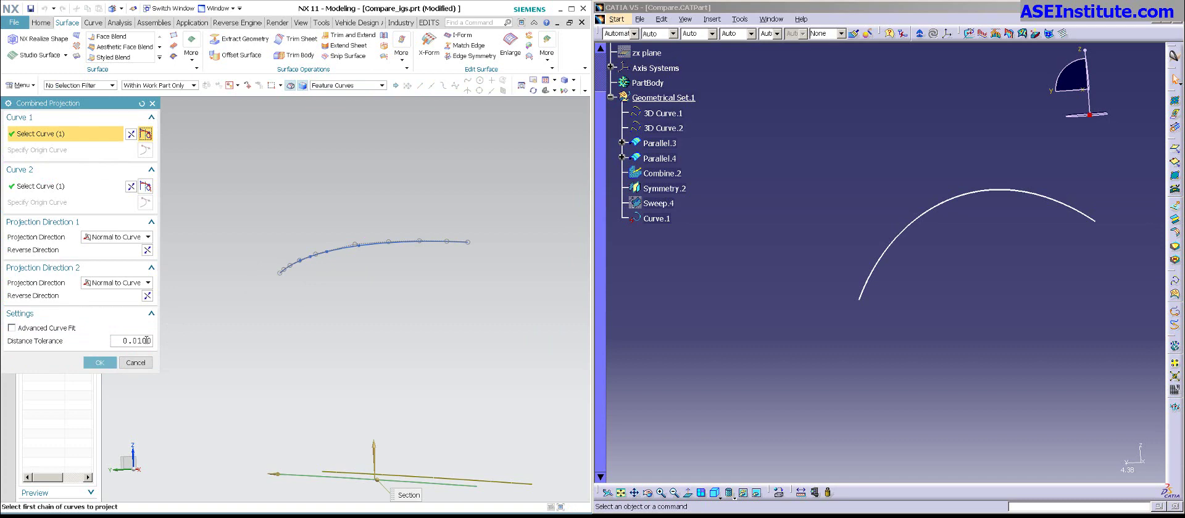
key(Escape)
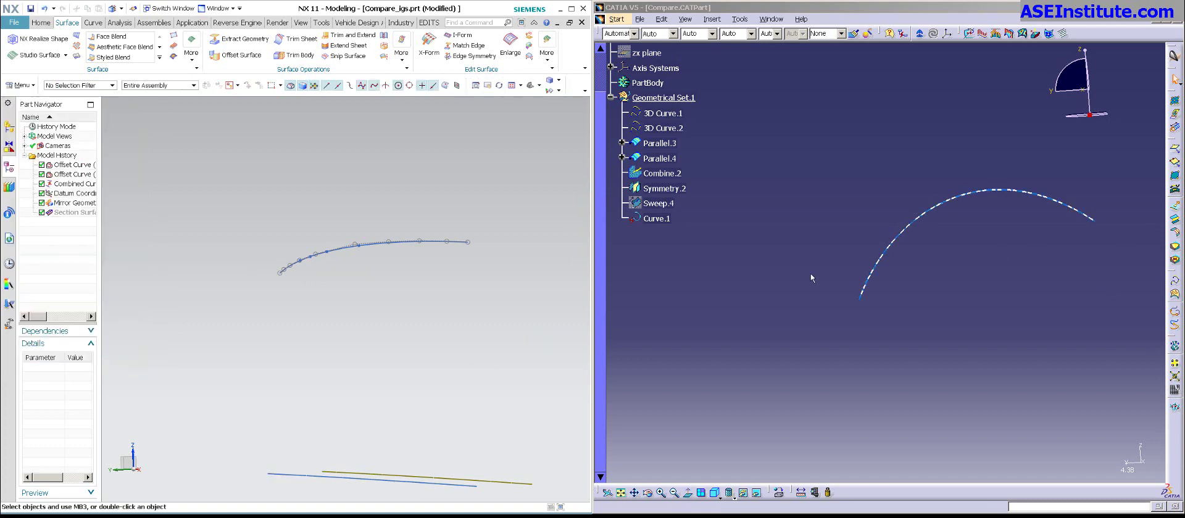
Step: Switch to CATIA, undo the creation of Curve.1, and check the input curves in the definition of Combine.2
click(734, 264)
key(ctrl+z)
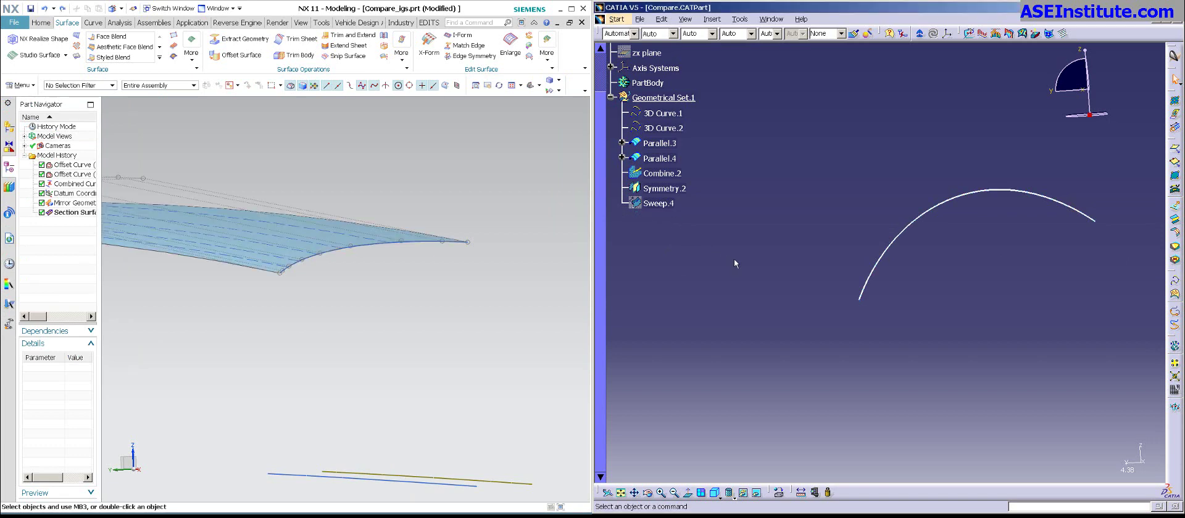
double_click(883, 264)
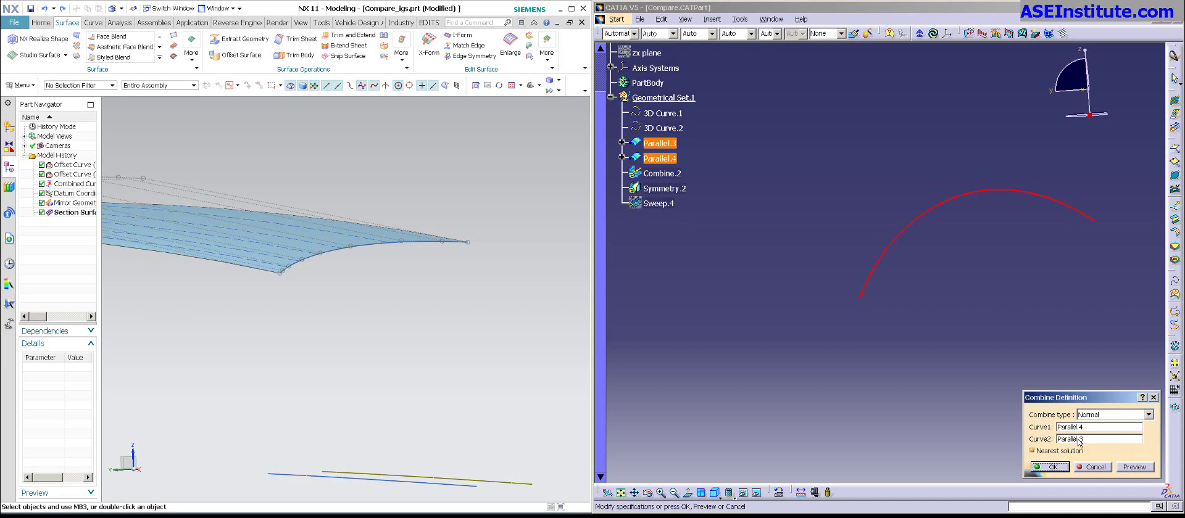
click(1092, 467)
click(1006, 338)
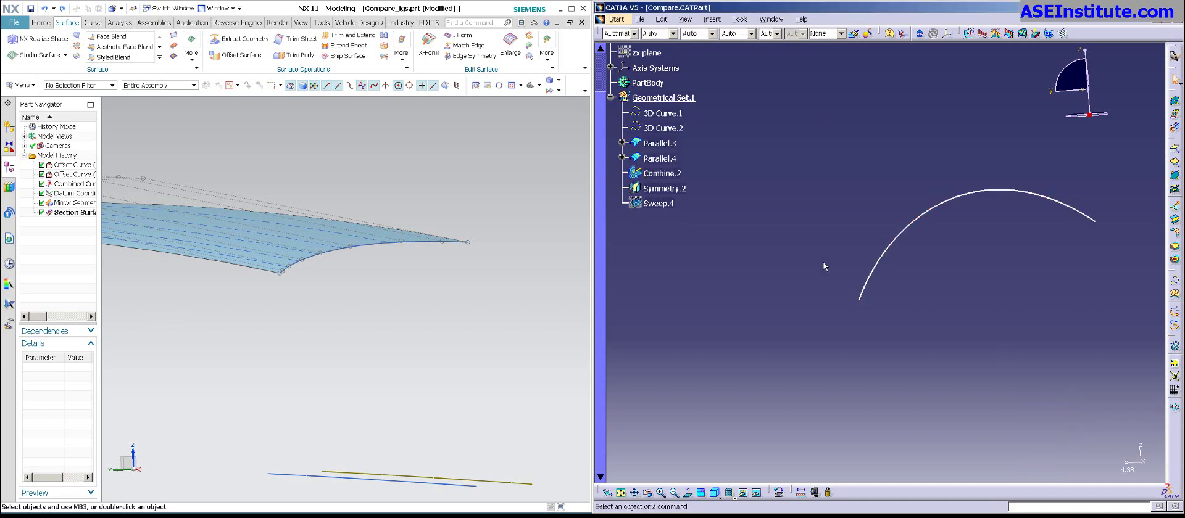
Step: Add a porcupine curvature analysis to the Combine.2 curve
click(981, 33)
click(932, 211)
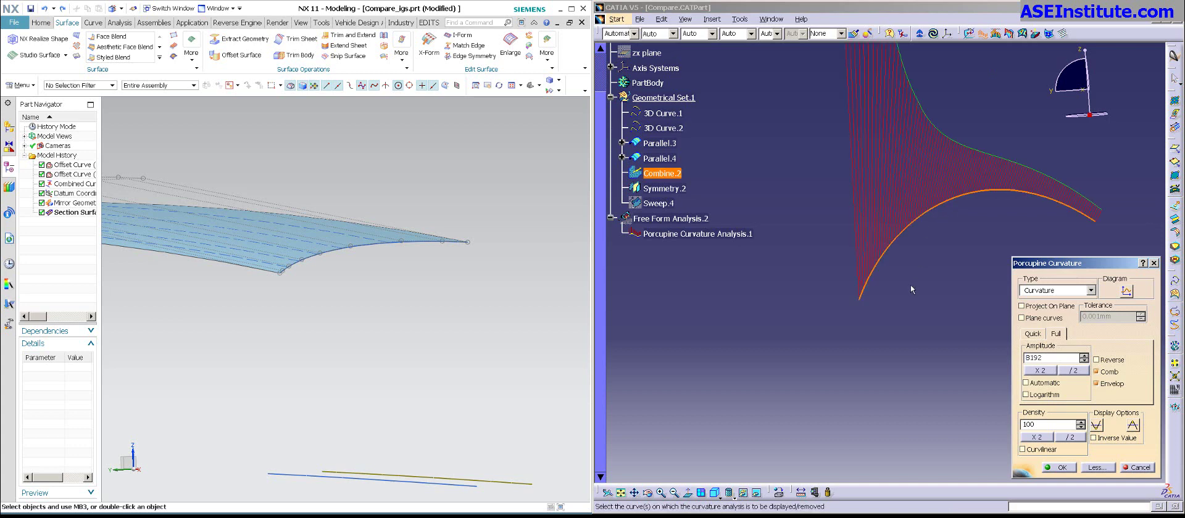
middle_drag(845, 349, 884, 349)
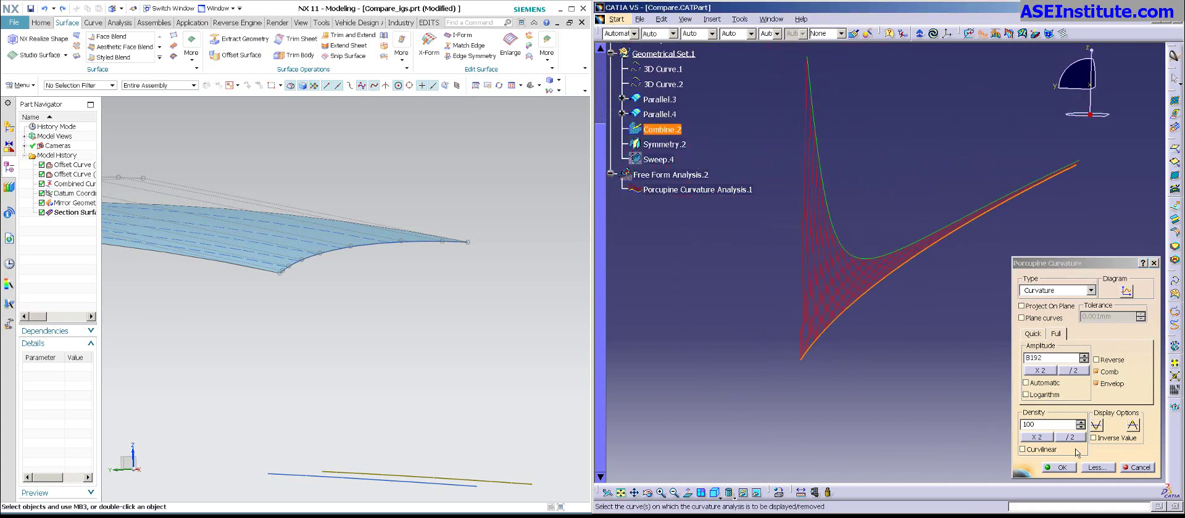
click(1059, 468)
Step: Switch to NX and hide the section surface so only the guide curves are displayed
right_click(249, 241)
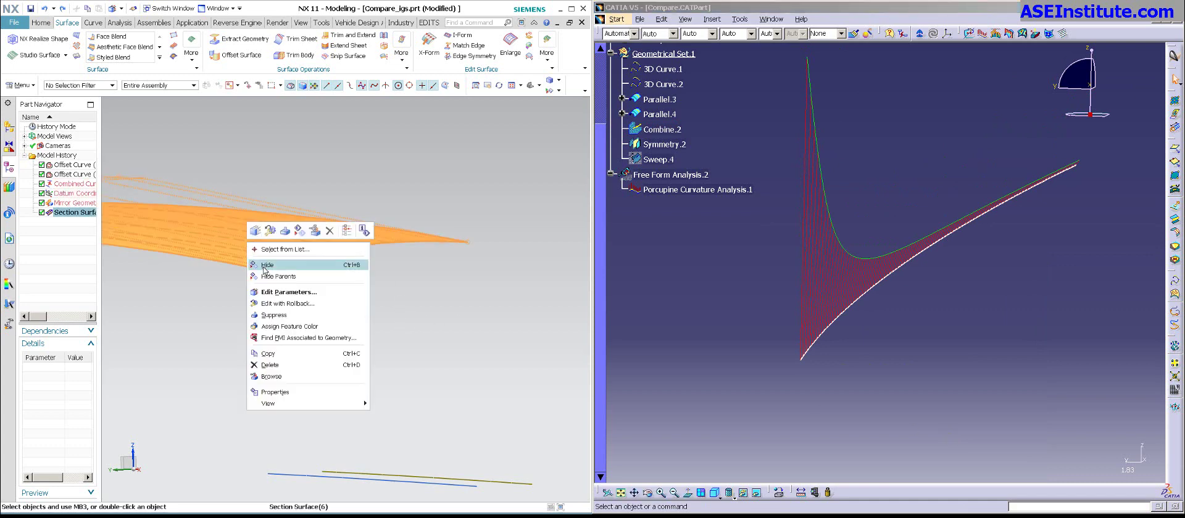
click(265, 269)
click(395, 322)
middle_drag(302, 280, 260, 259)
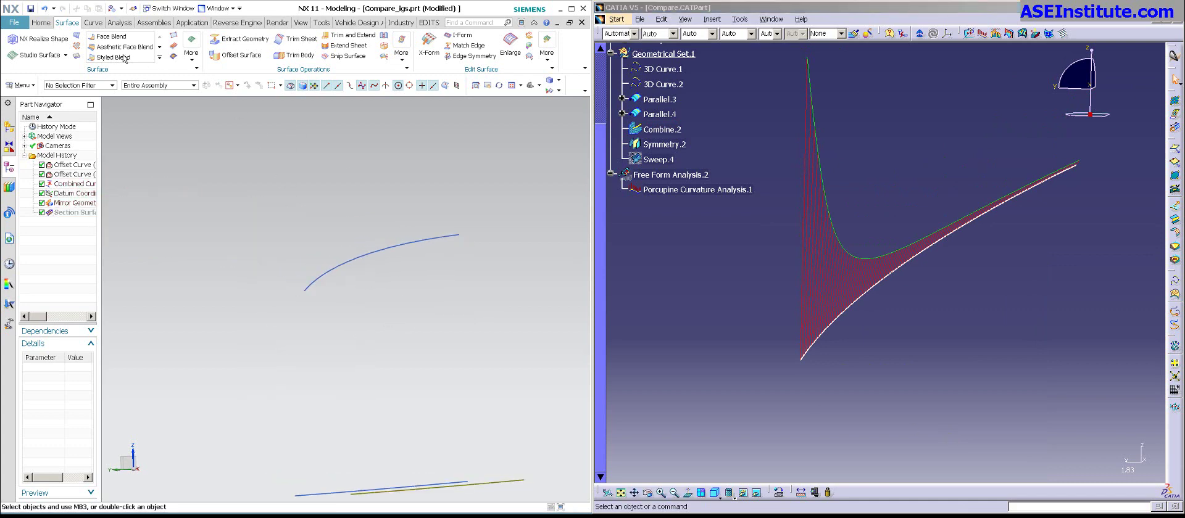
Step: Show the curvature comb on the combined projection curve
click(120, 23)
middle_drag(223, 182, 352, 150)
click(312, 35)
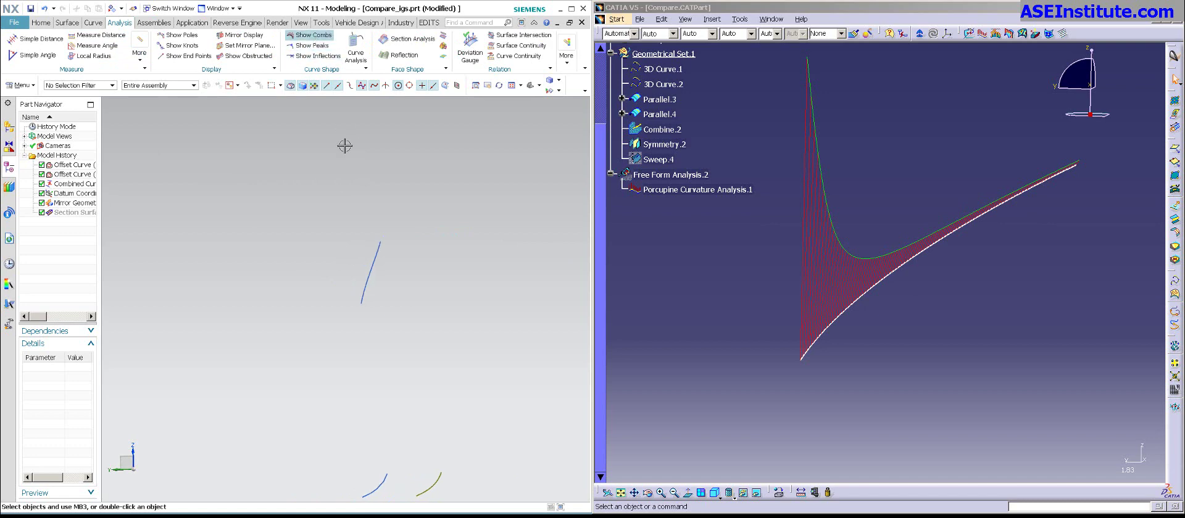
click(367, 288)
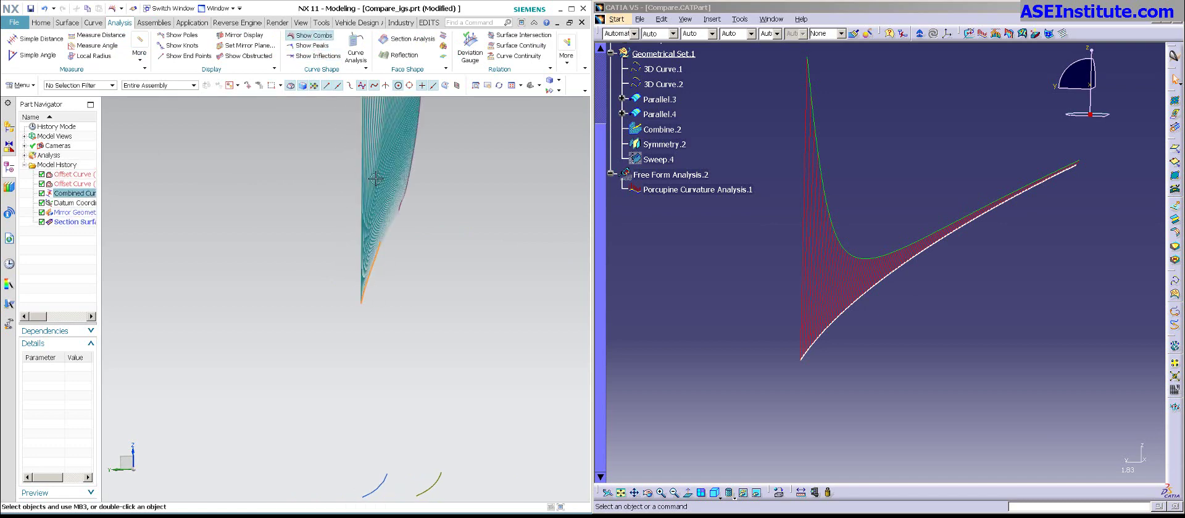
middle_drag(376, 179, 250, 154)
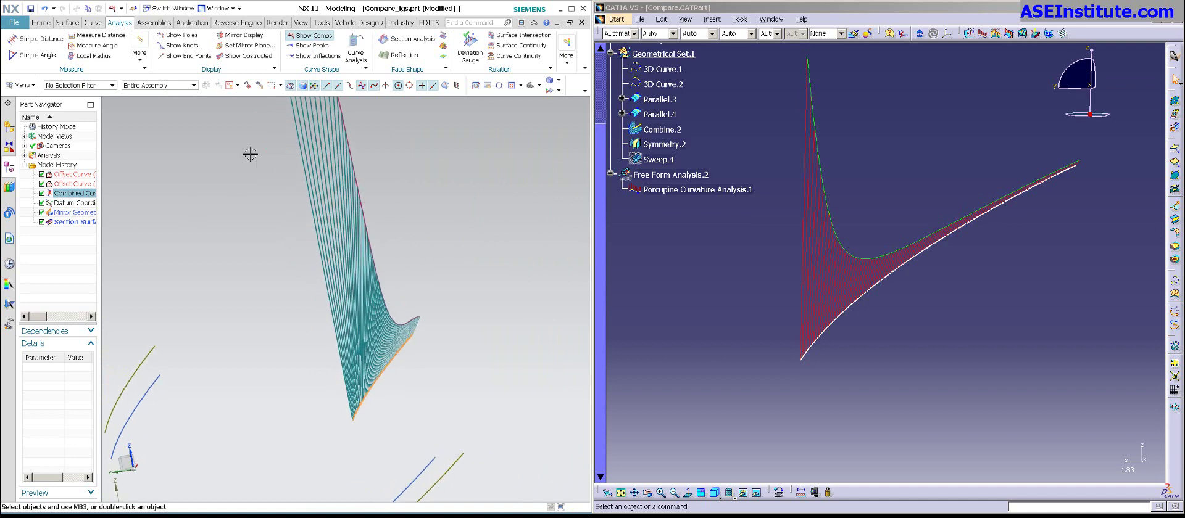
Step: Apply the suggested scale factor to the comb of the combined projection curve in Curve Analysis
click(356, 48)
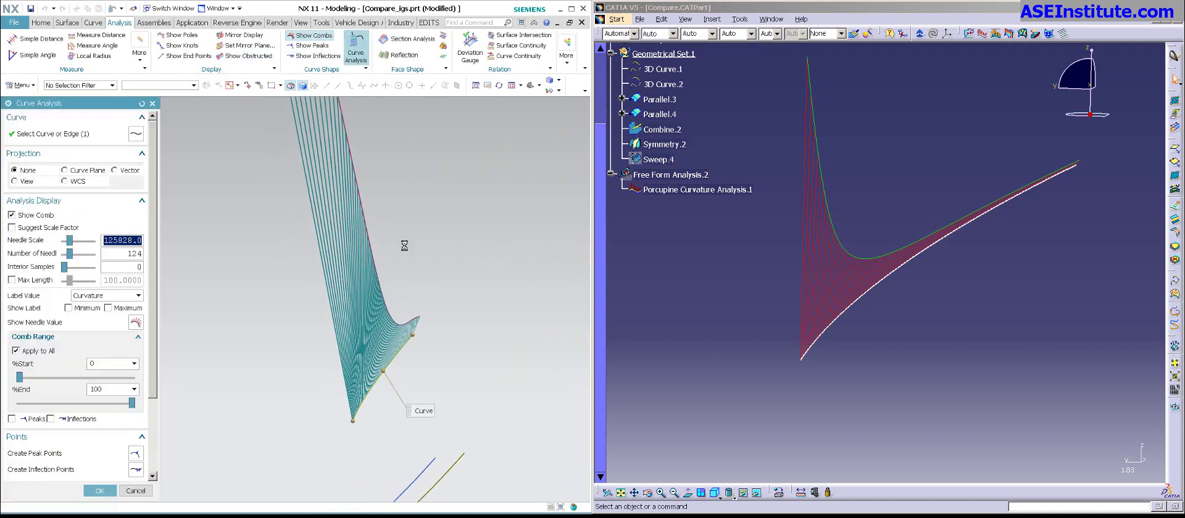
click(37, 228)
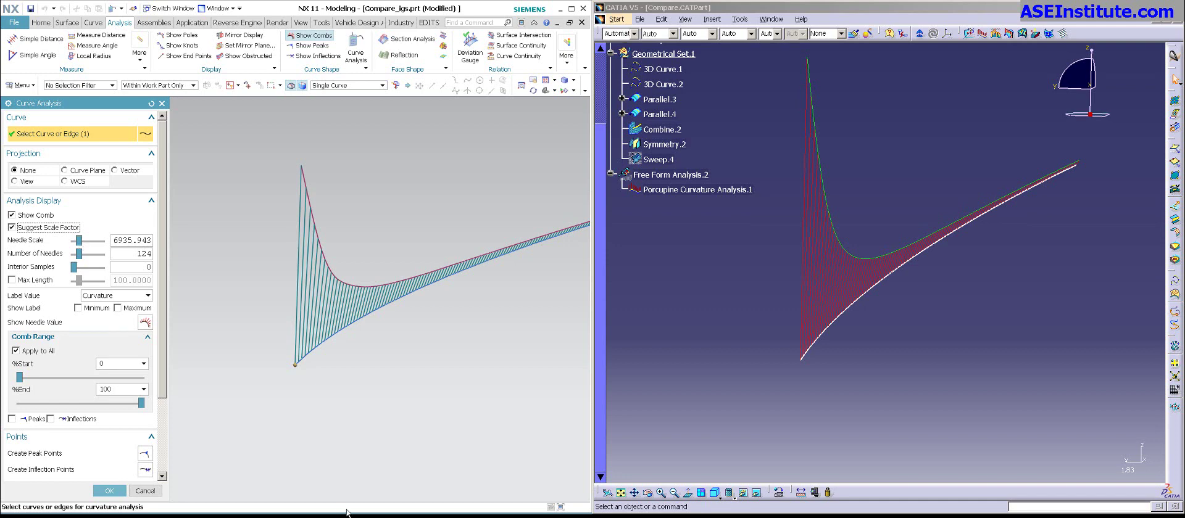
middle_click(415, 364)
scroll(332, 365, up, 3)
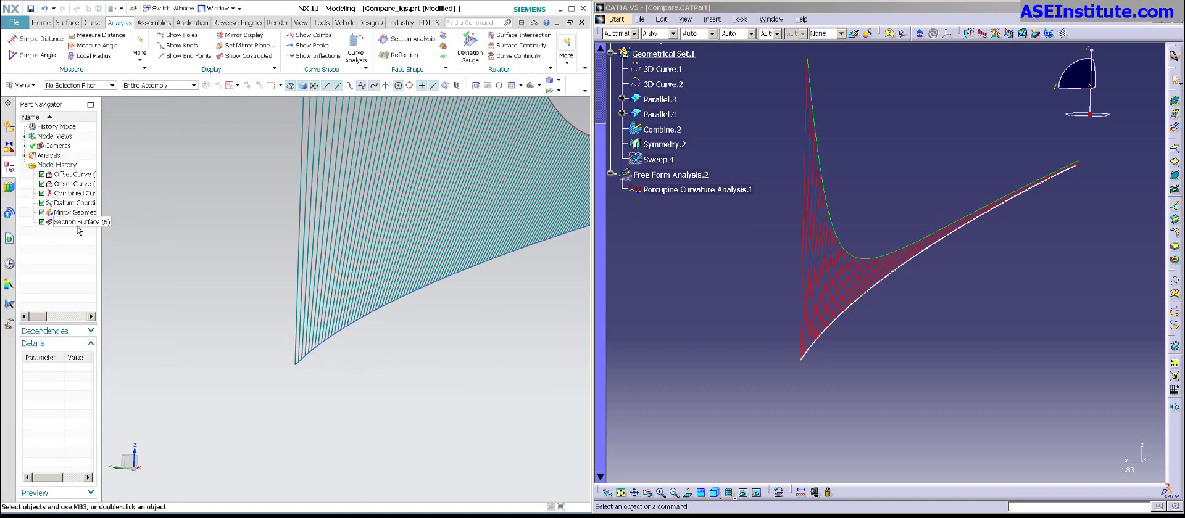
Step: Show the hidden section surface again
right_click(86, 222)
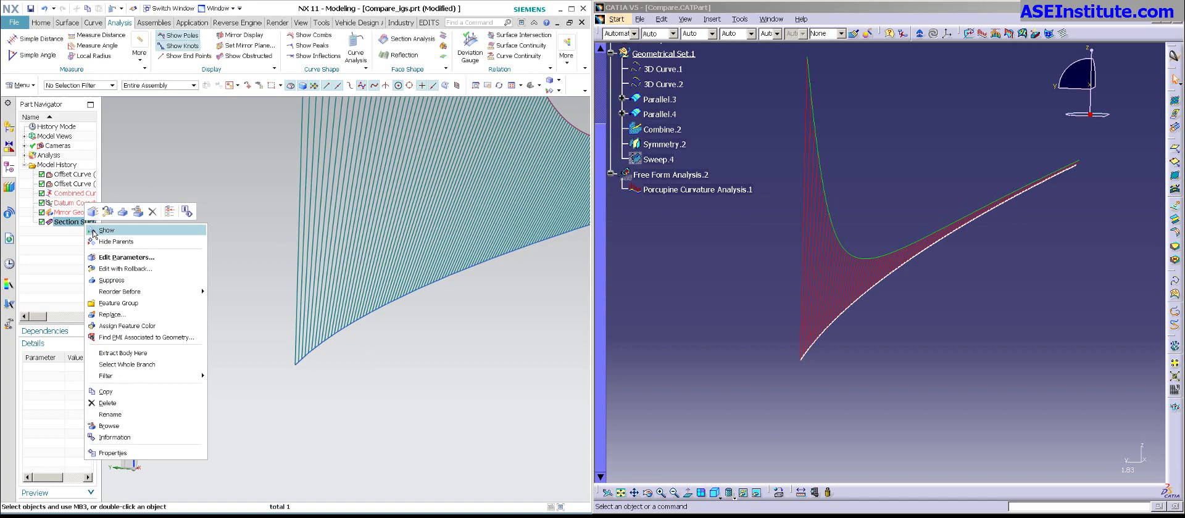
click(94, 231)
scroll(296, 432, down, 5)
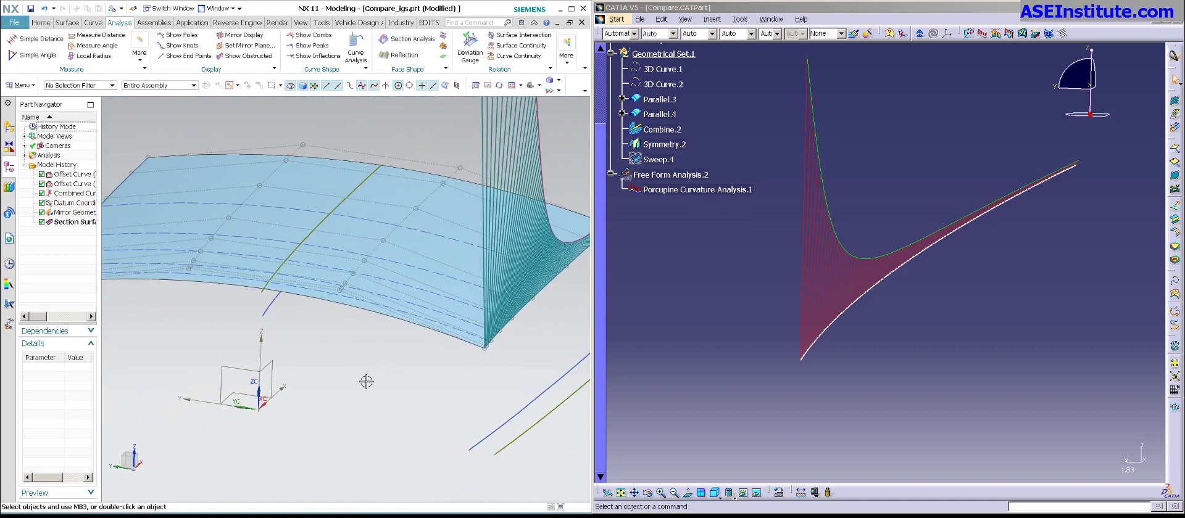
Step: Edit the section surface and set its V degree rebuild method to Auto Fit
double_click(255, 283)
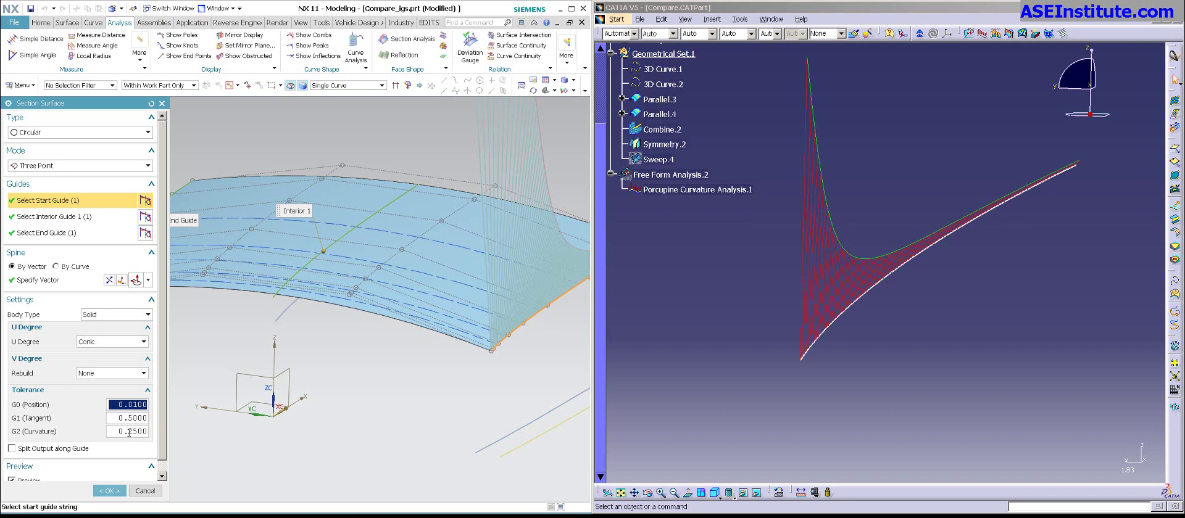
click(114, 373)
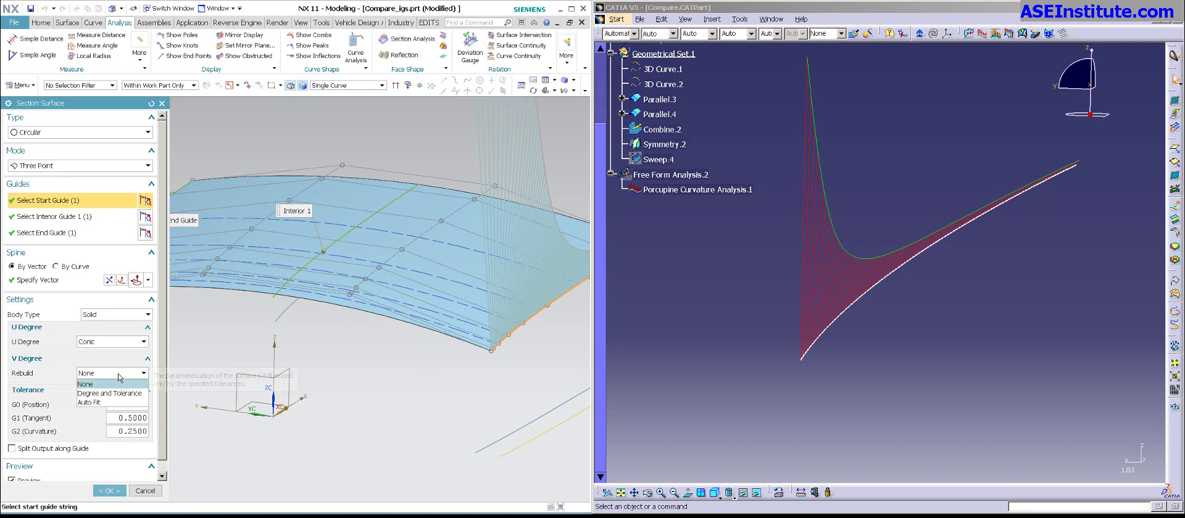
click(102, 403)
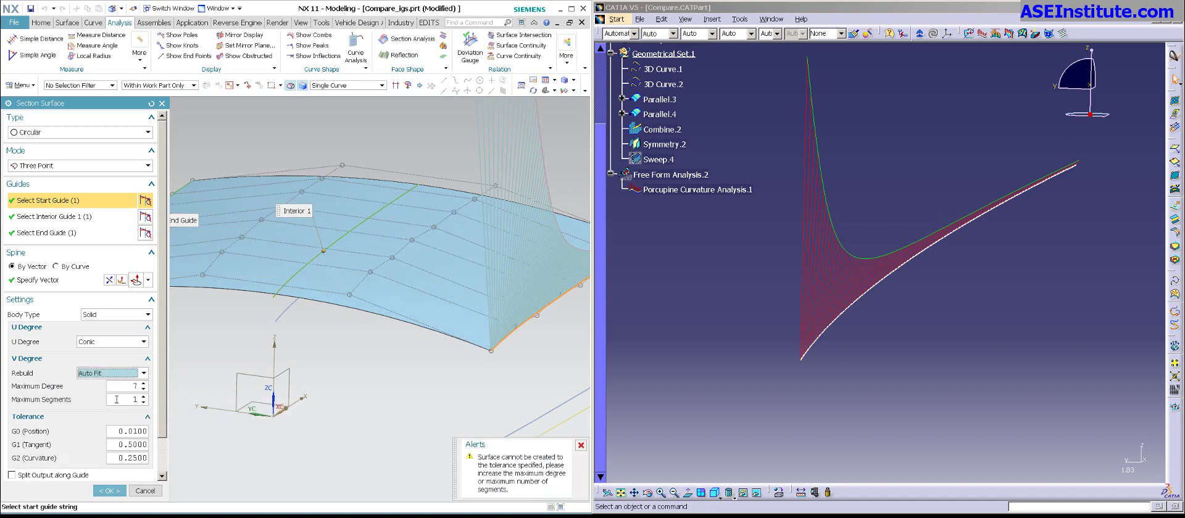
scroll(287, 356, down, 1)
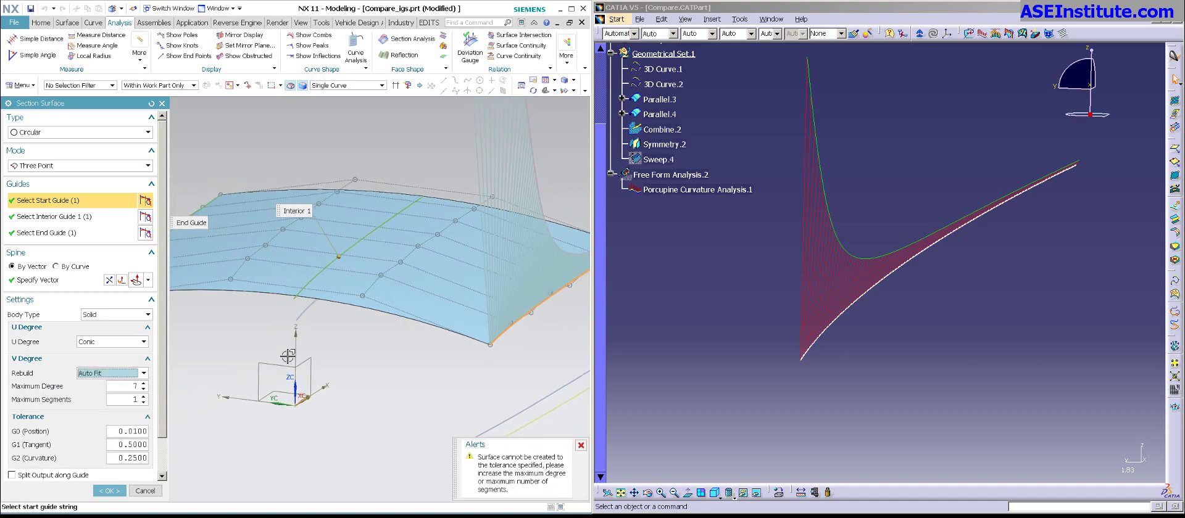
middle_drag(287, 356, 247, 385)
Step: Raise the maximum degree of the section surface's V direction Auto Fit to 10
click(143, 384)
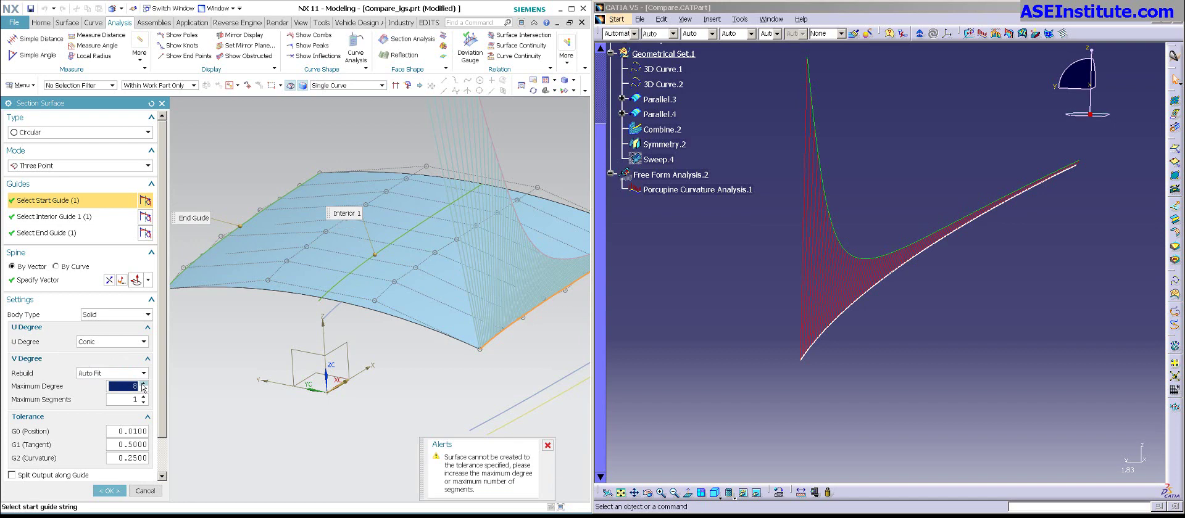
click(142, 383)
click(142, 384)
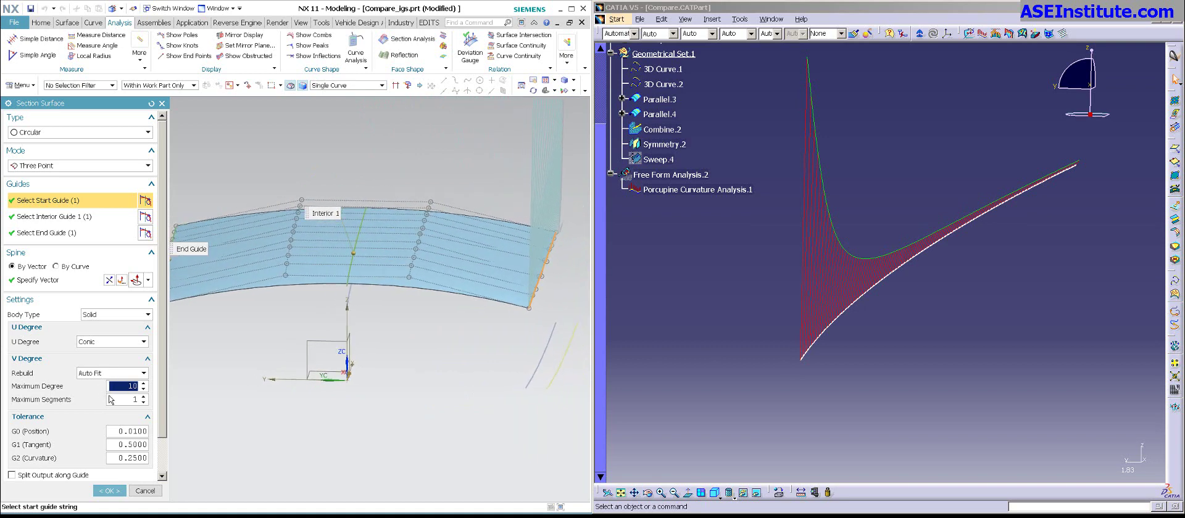
Step: Bring the Auto Fit maximum degree of the section surface back to 7
click(143, 390)
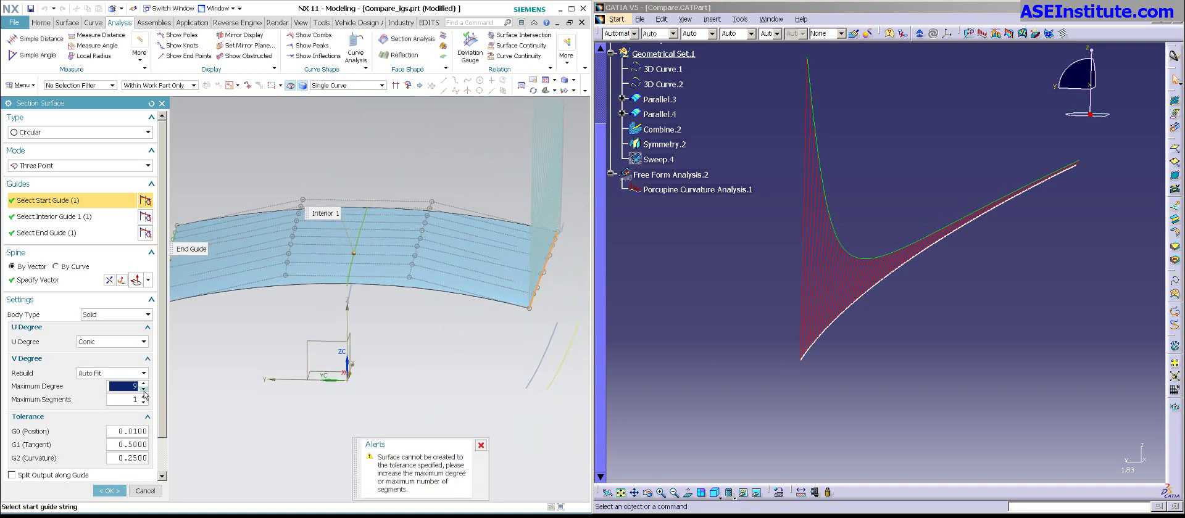
click(143, 389)
click(143, 389)
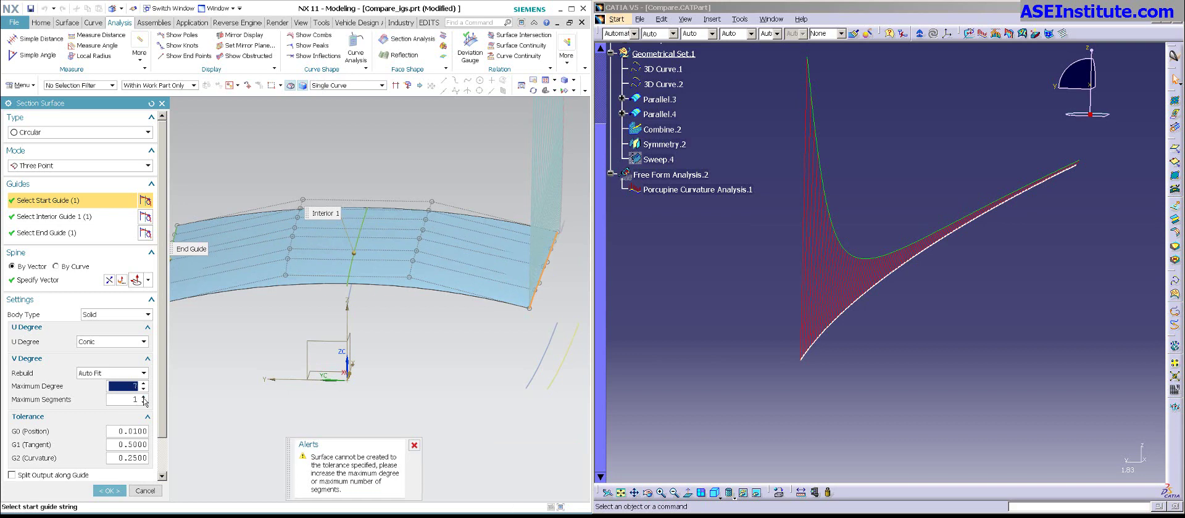
Step: Set the section surface's Auto Fit maximum segments to 2, then try maximum degree 6 before restoring 7
click(143, 397)
key(Home)
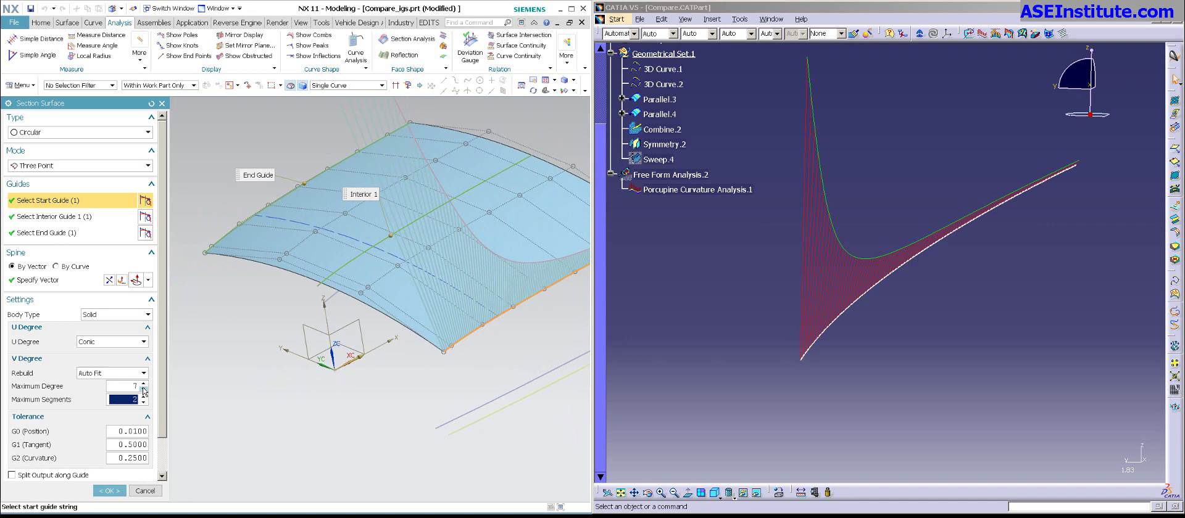
click(143, 389)
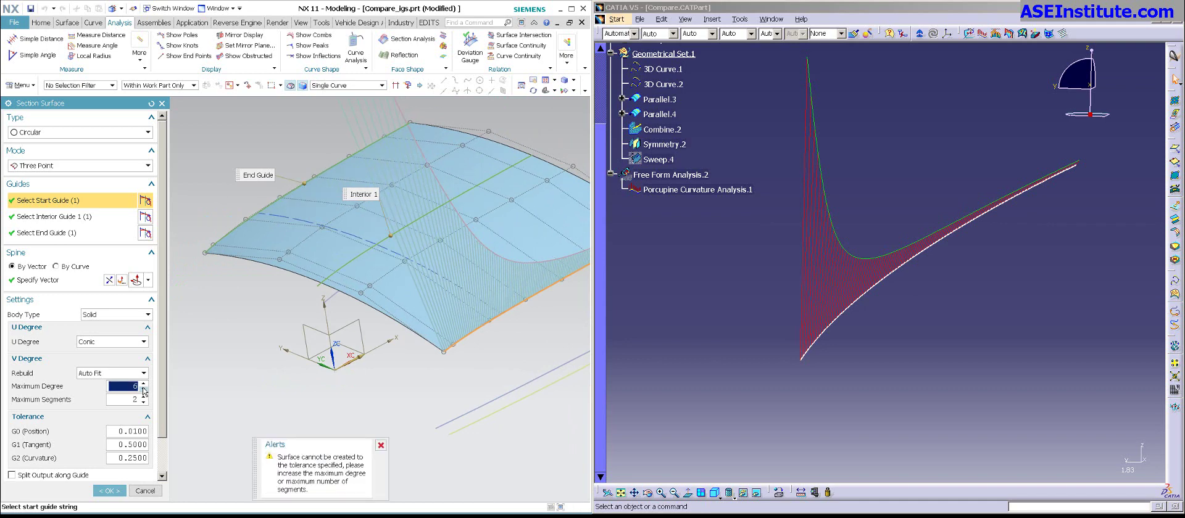
click(143, 383)
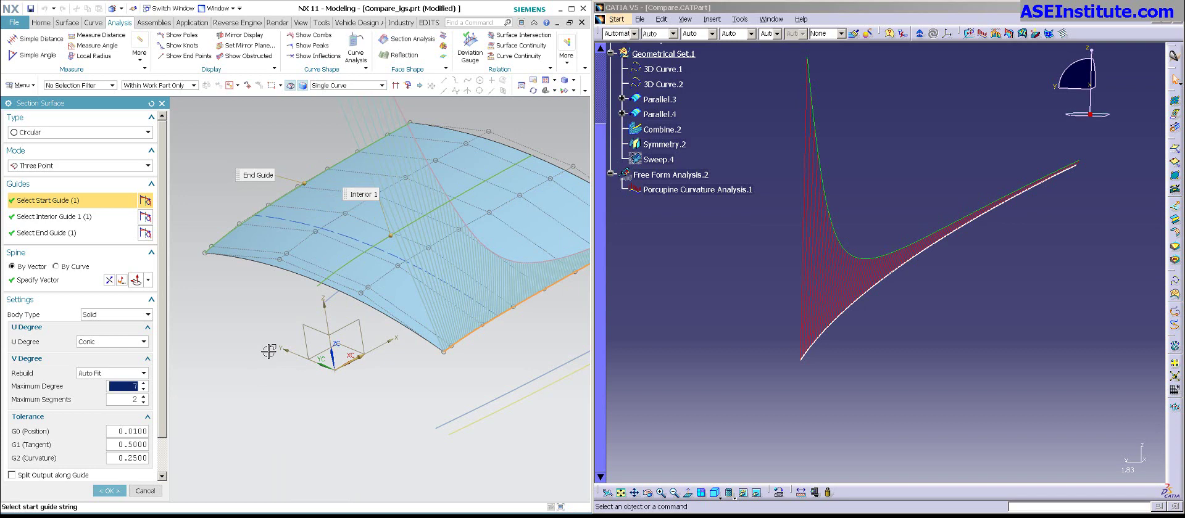
Step: Set the section surface's G0 position tolerance to 0.1000, maximum degree to 6 and maximum segments to 1, and accept the edit
click(131, 432)
key(BackSpace)
click(143, 390)
click(144, 390)
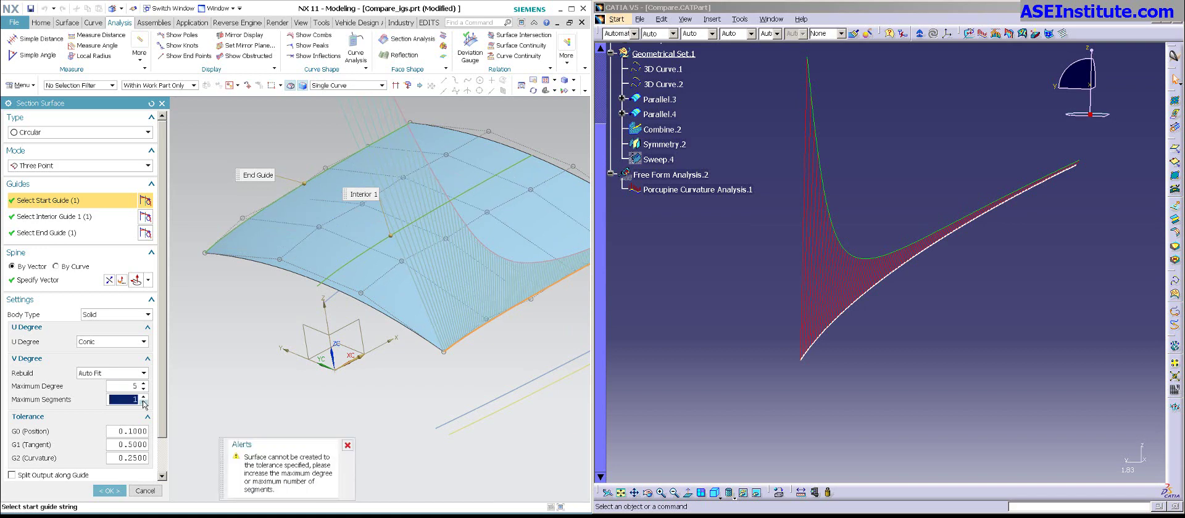
click(144, 384)
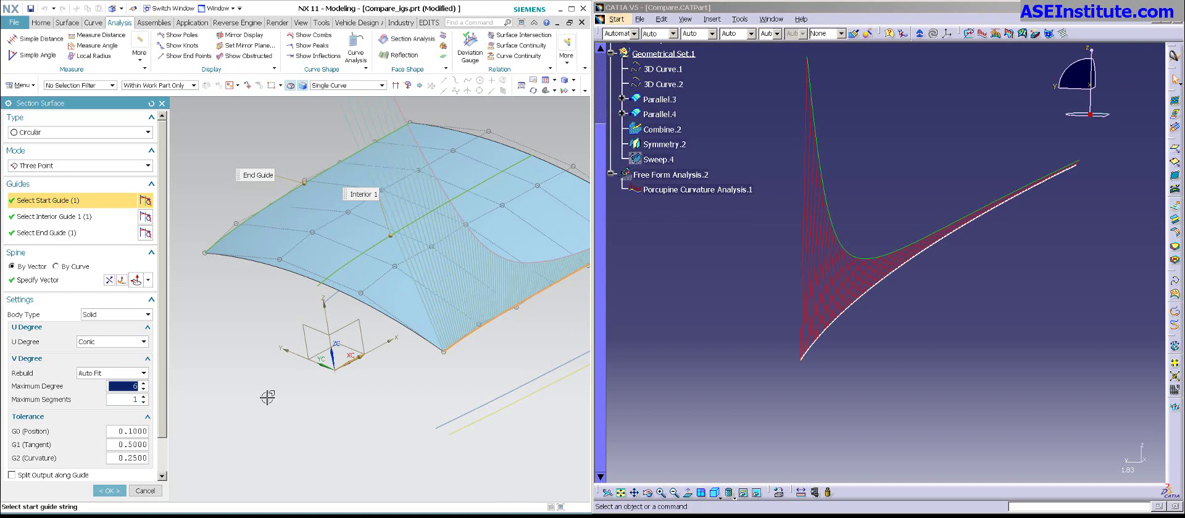
middle_drag(267, 398, 273, 395)
middle_drag(191, 427, 196, 421)
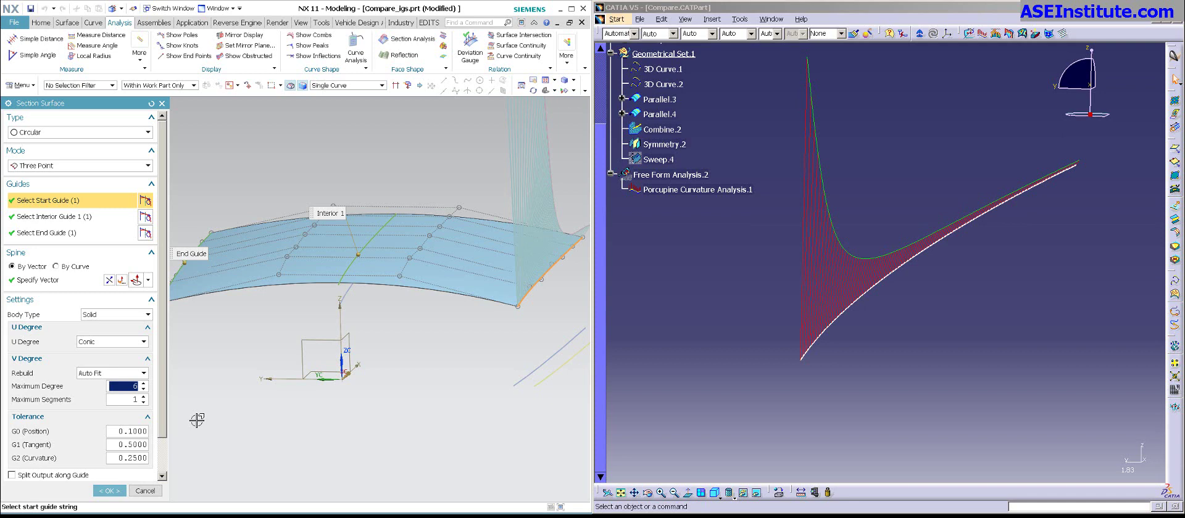
click(111, 490)
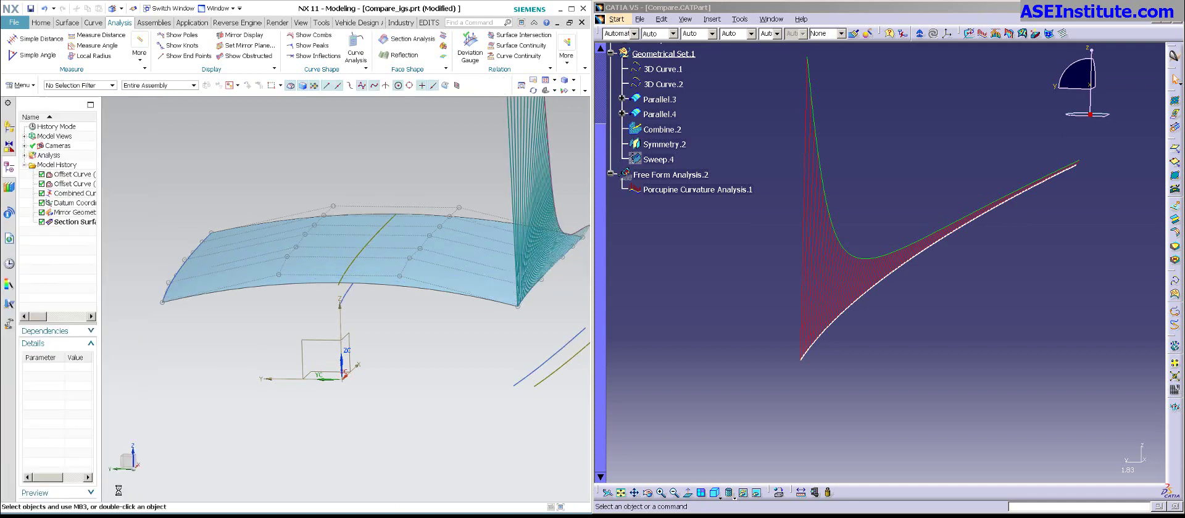
Step: Switch to CATIA V5 and show the hidden Sweep.4 surface
right_click(658, 160)
click(675, 191)
middle_drag(918, 377, 961, 298)
Step: Edit Sweep.4 with a 0.5deg angular correction and a 0.1mm deviation from guides, and preview the smoothed sweep
double_click(958, 293)
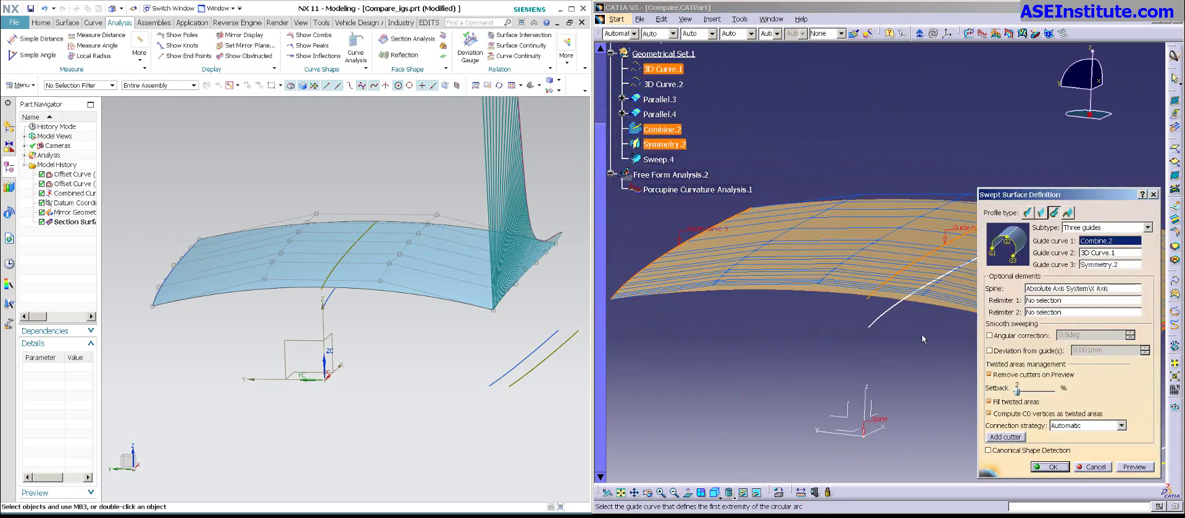
click(1025, 337)
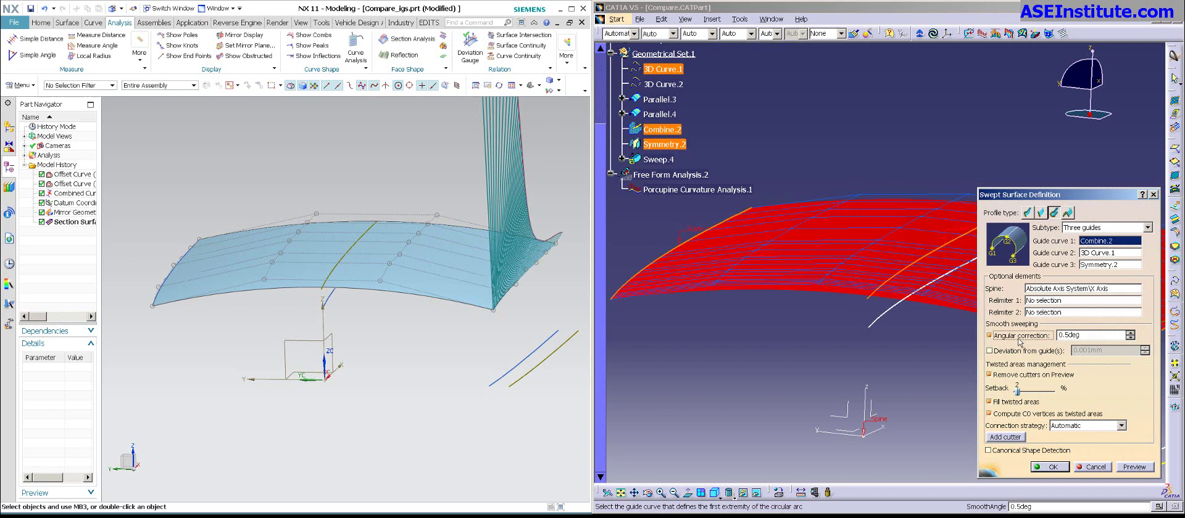
click(1011, 353)
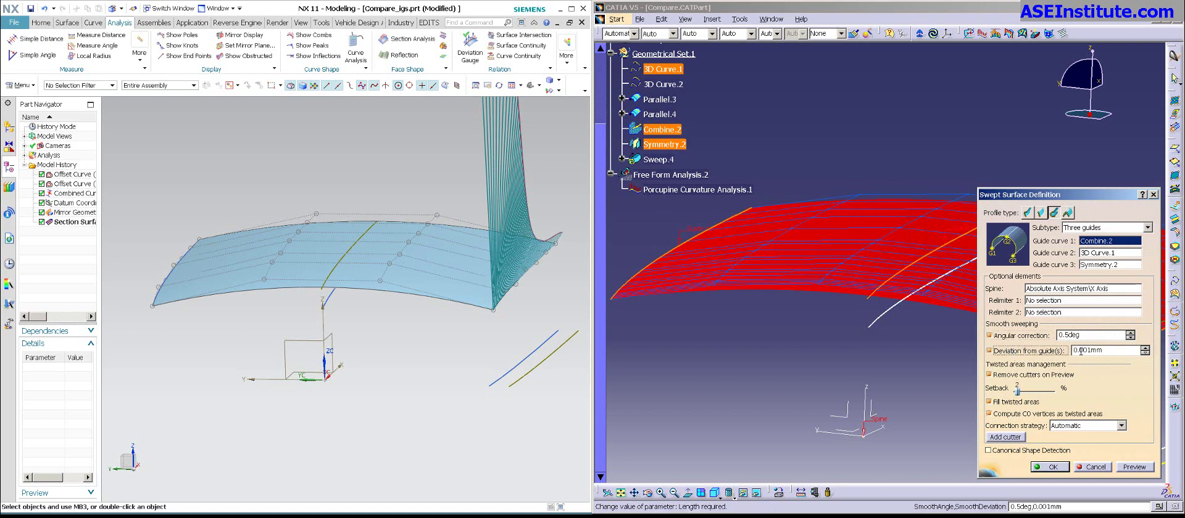
drag(1080, 350, 1111, 349)
text(1)
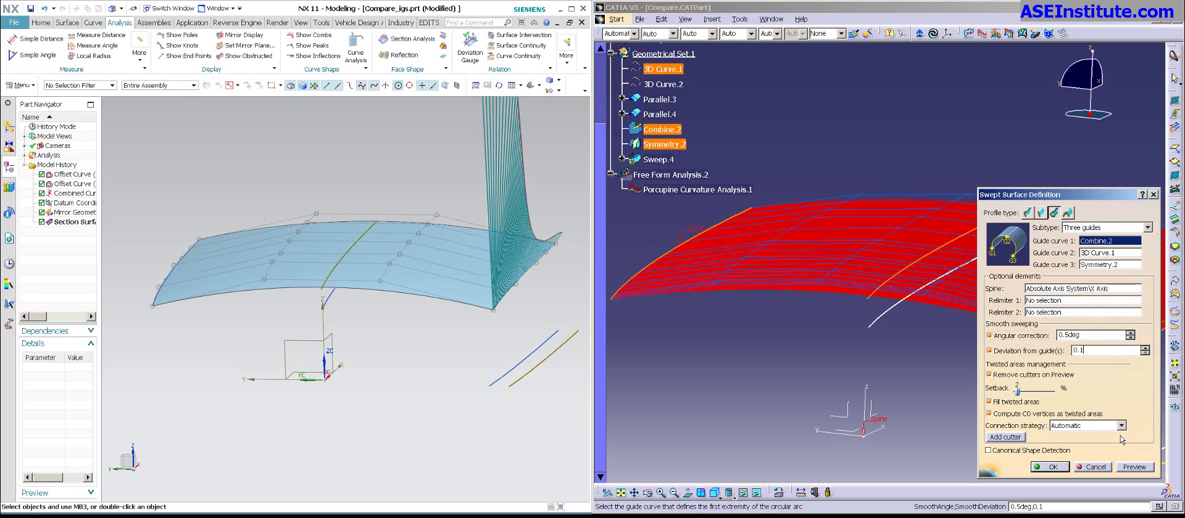
click(1134, 467)
click(1136, 467)
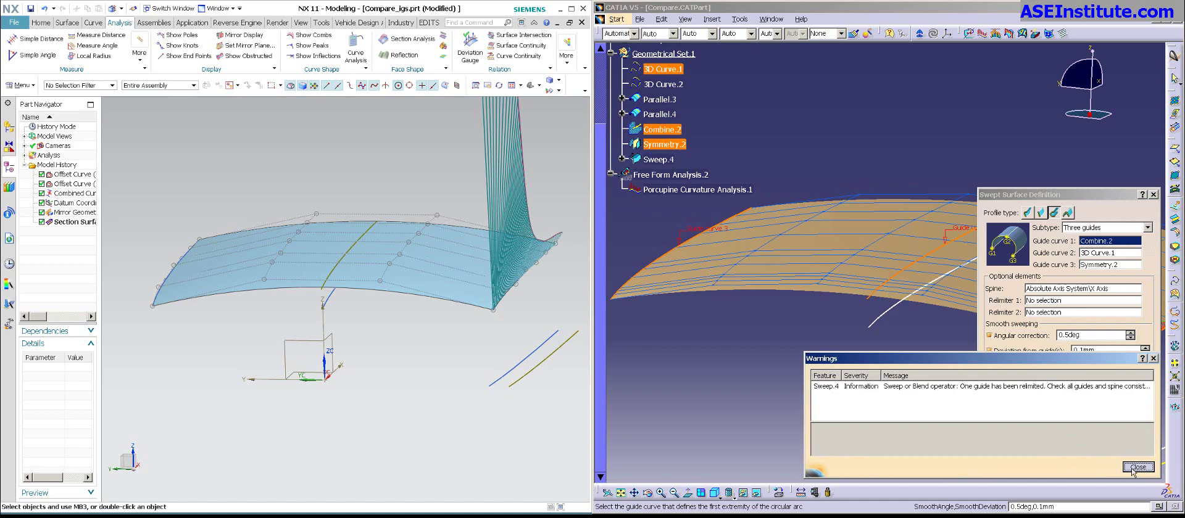
Step: Examine the curvature comb at the previewed sweep's corner and accept the smoothed sweep definition
middle_drag(889, 364, 830, 396)
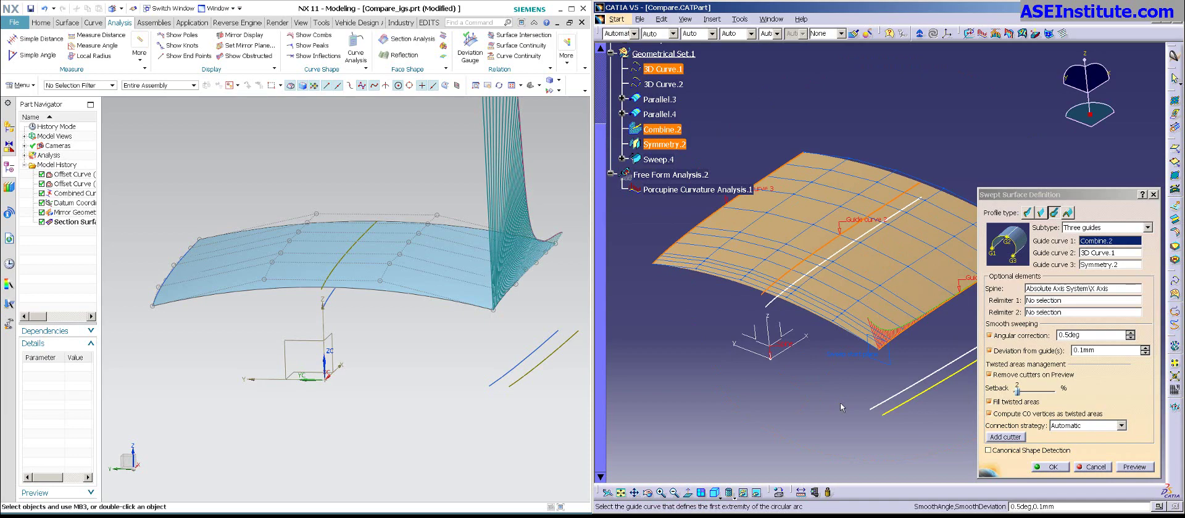
ctrl+middle_drag(886, 352, 863, 321)
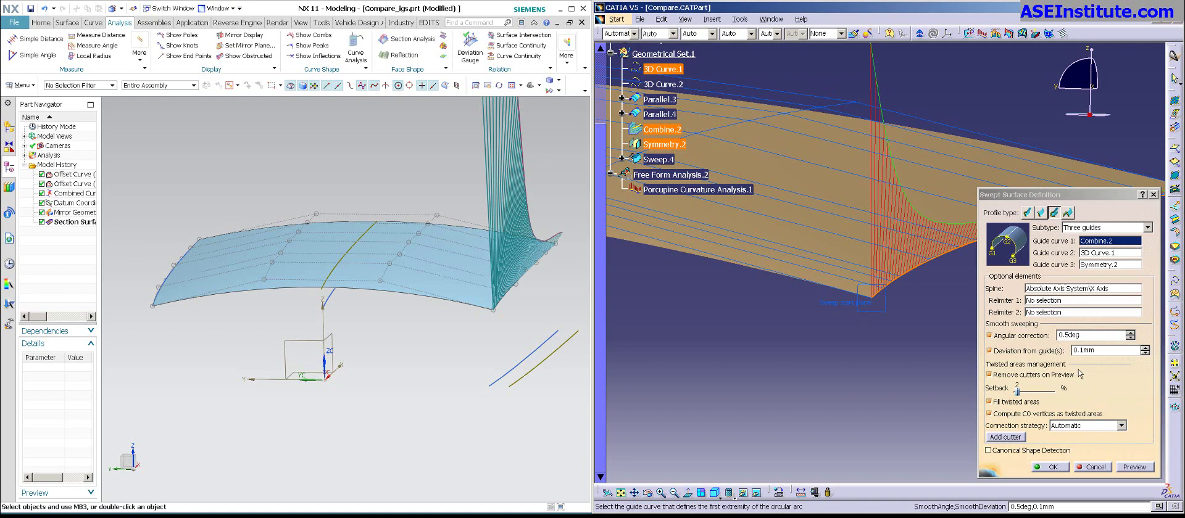
middle_drag(765, 308, 841, 391)
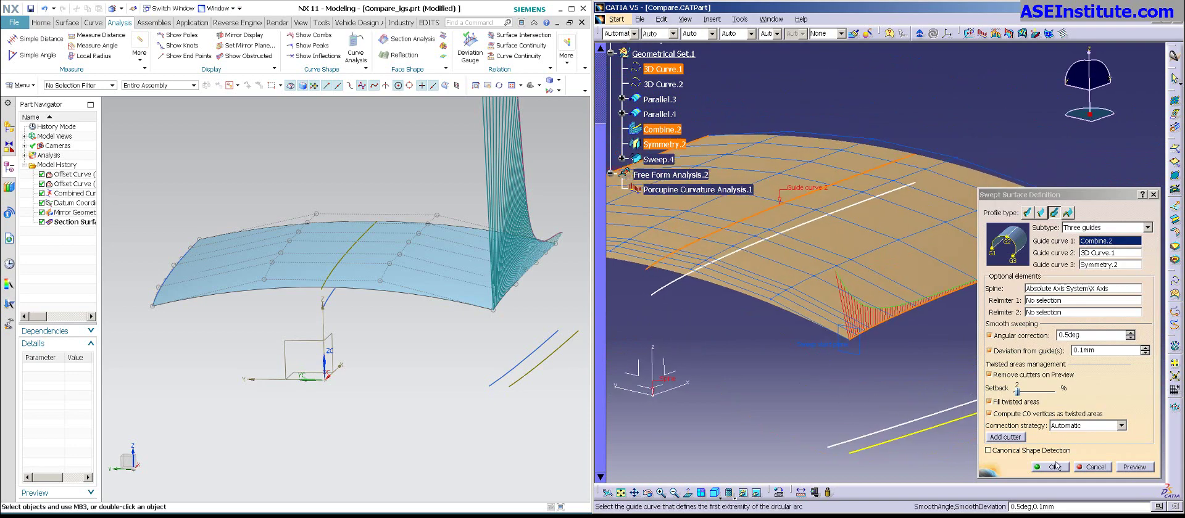
click(1056, 467)
Step: Switch to another Shape workbench and examine the Sweep.4 face's geometric information, including component counts and orders
click(821, 320)
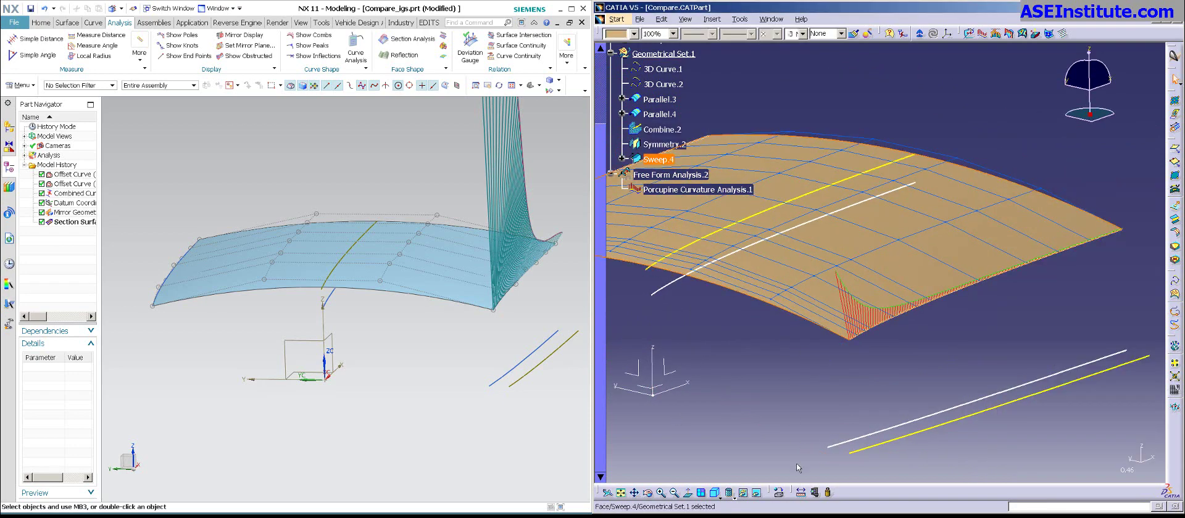
click(622, 22)
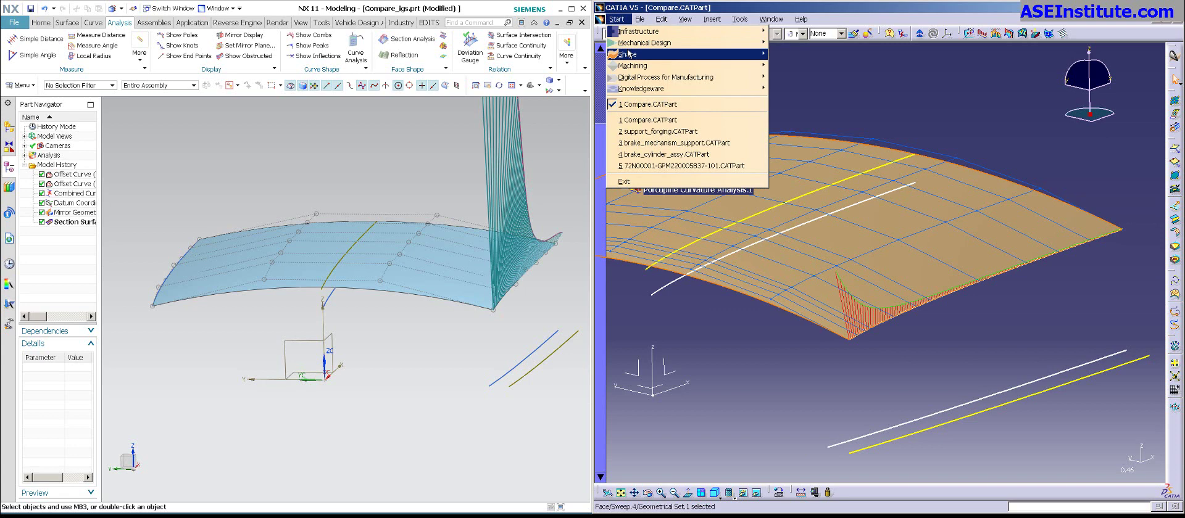
mouse_move(693, 55)
click(817, 78)
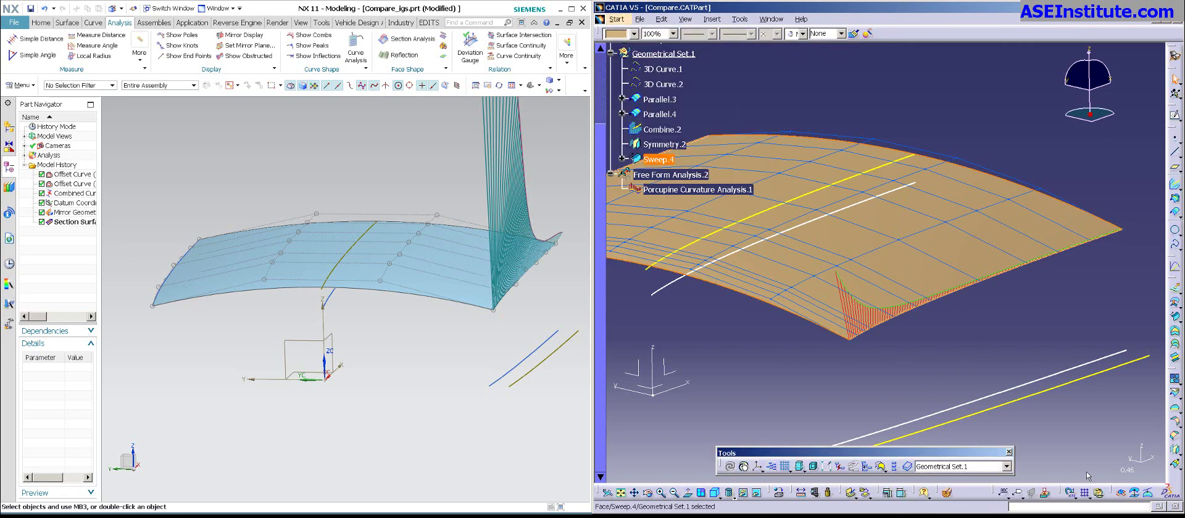
click(947, 495)
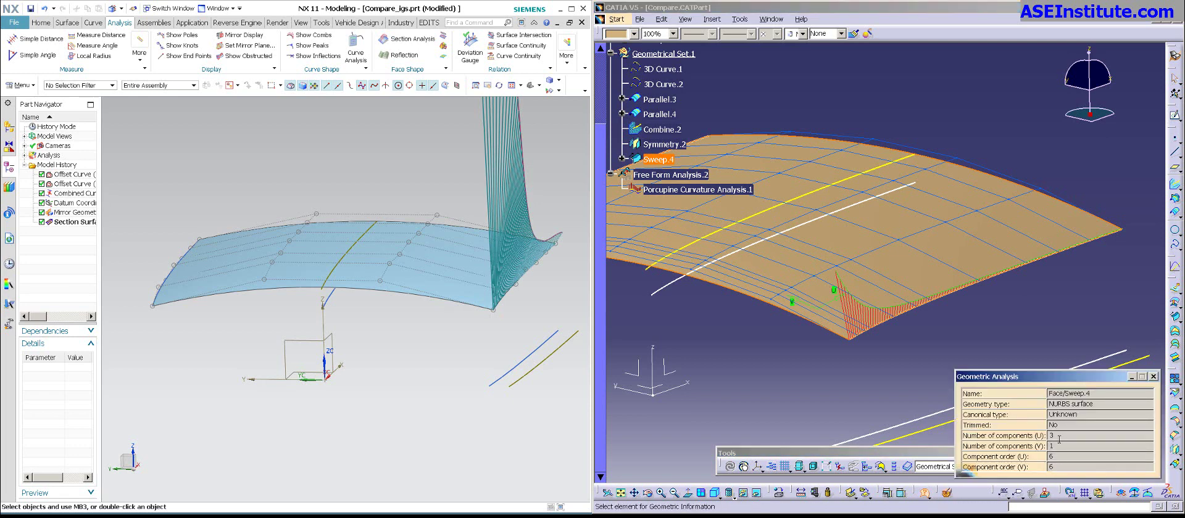
key(Escape)
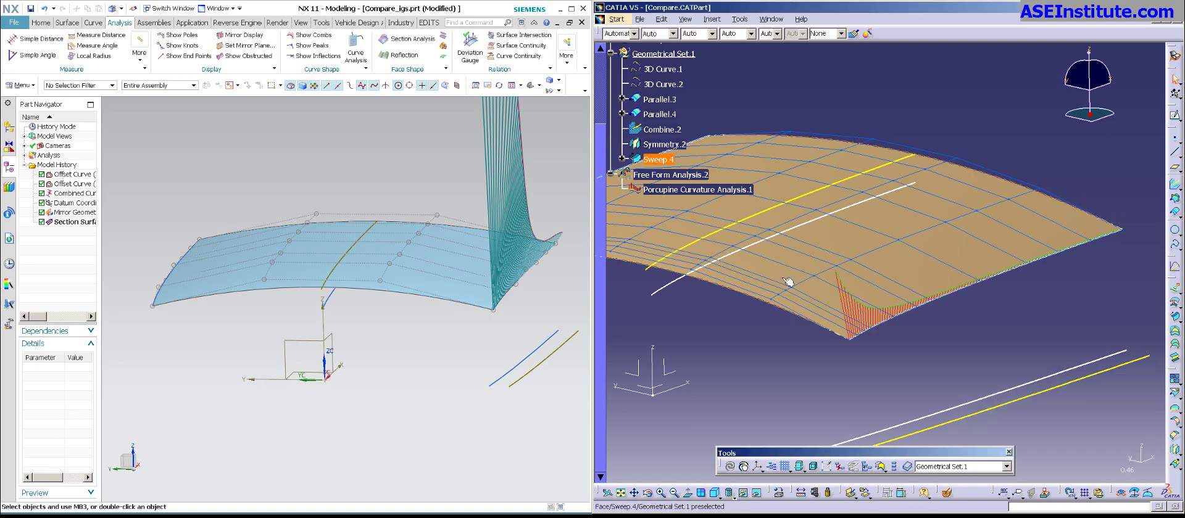
Step: Turn off the angular correction and deviation from guides in the Sweep.4 definition and accept it
double_click(786, 279)
click(1022, 335)
click(1021, 350)
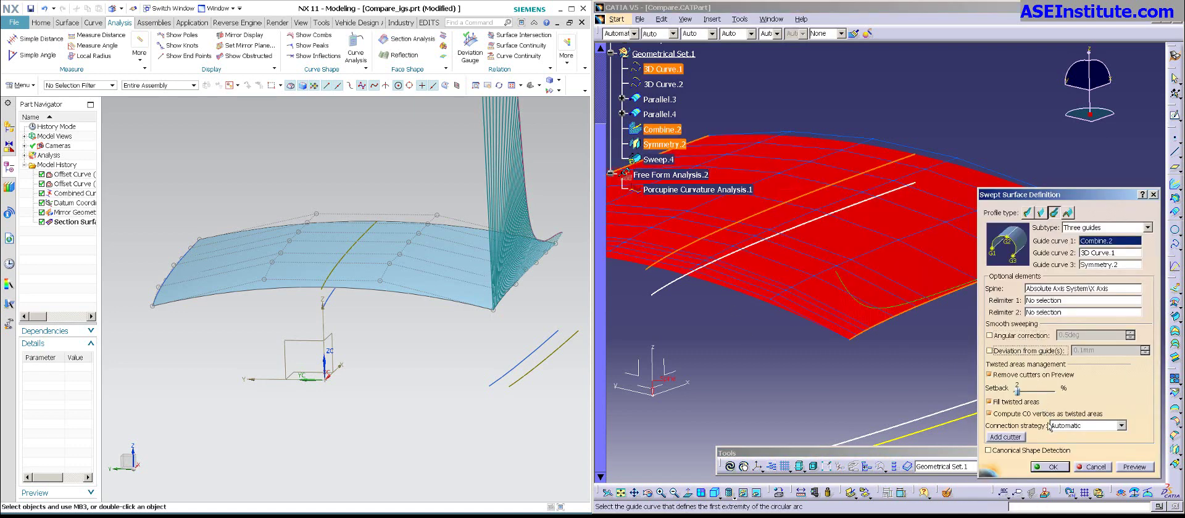
click(1049, 467)
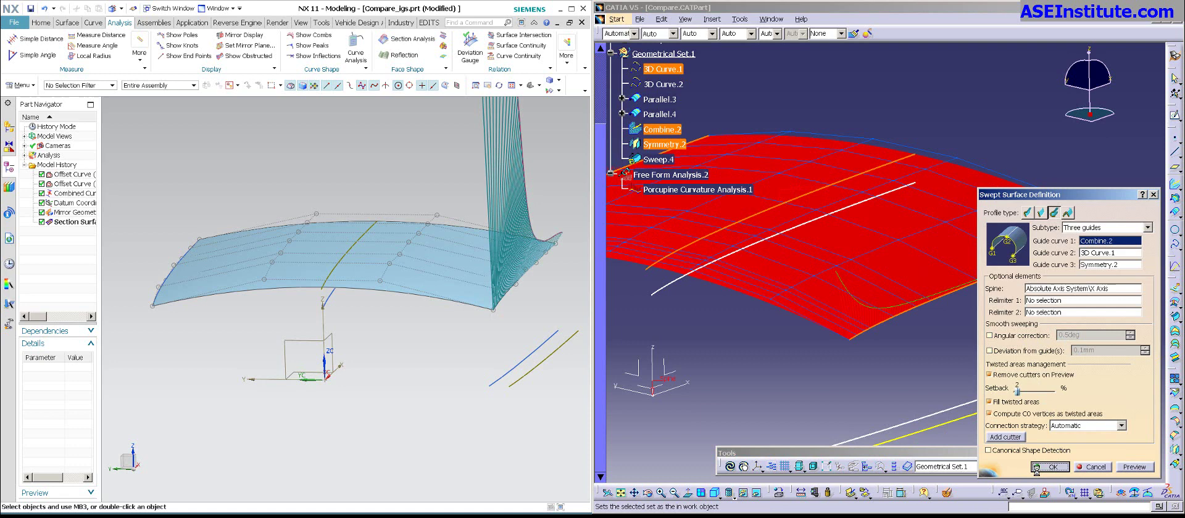
Step: Examine the geometric information of the unsmoothed Sweep.4 face, then close the analysis and the warnings
click(811, 303)
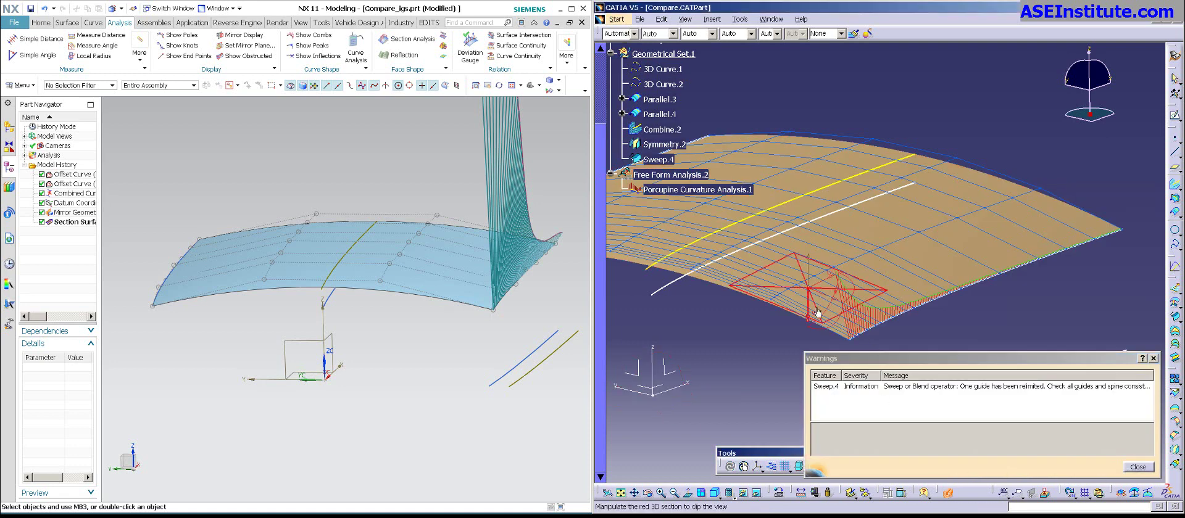
key(Escape)
click(925, 494)
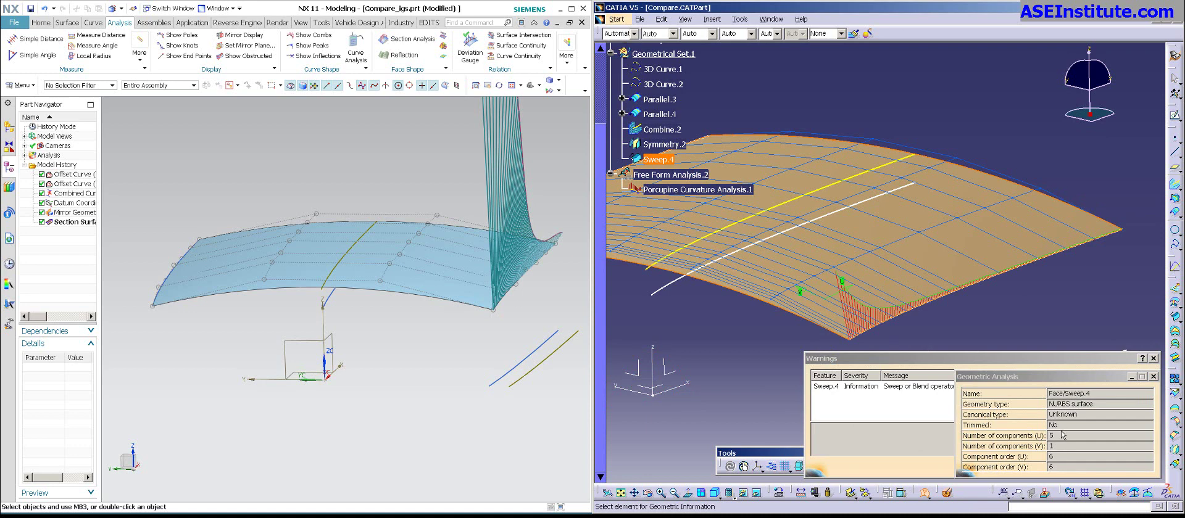
click(1153, 376)
click(1152, 359)
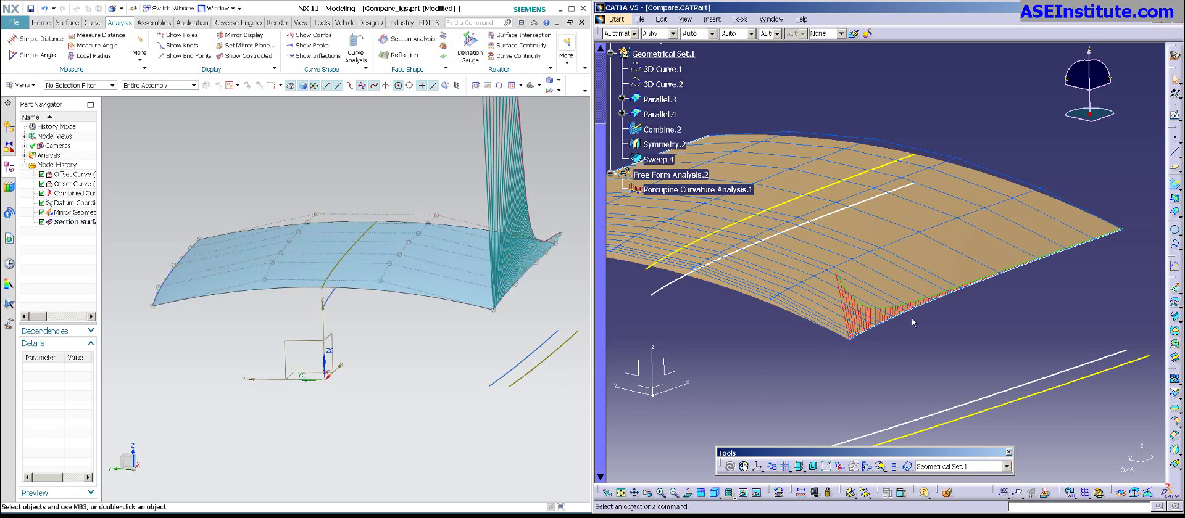
Step: Select the Sweep.4 surface in the model
middle_drag(816, 230, 801, 328)
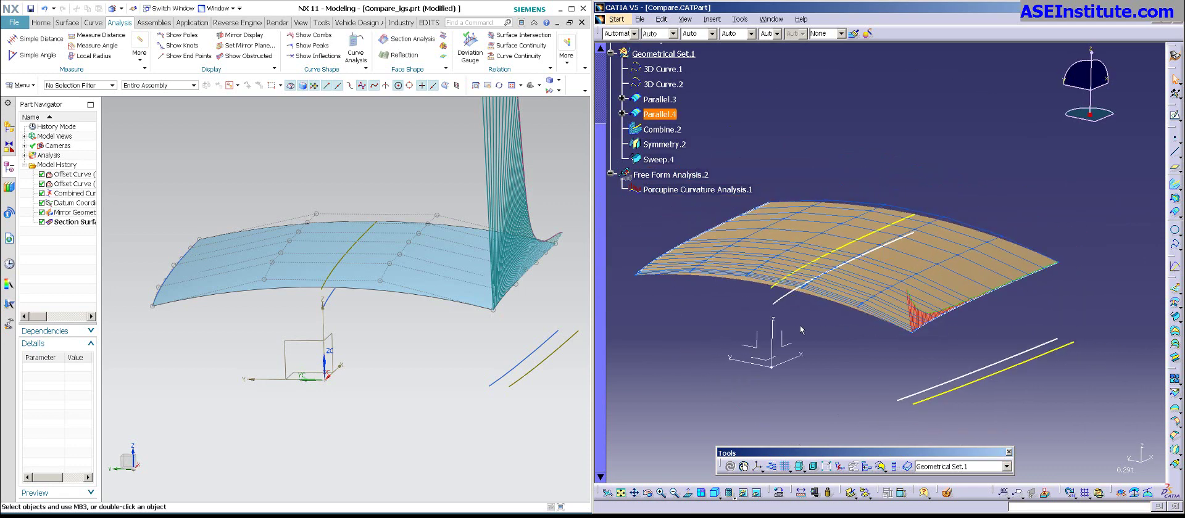
right_click(410, 336)
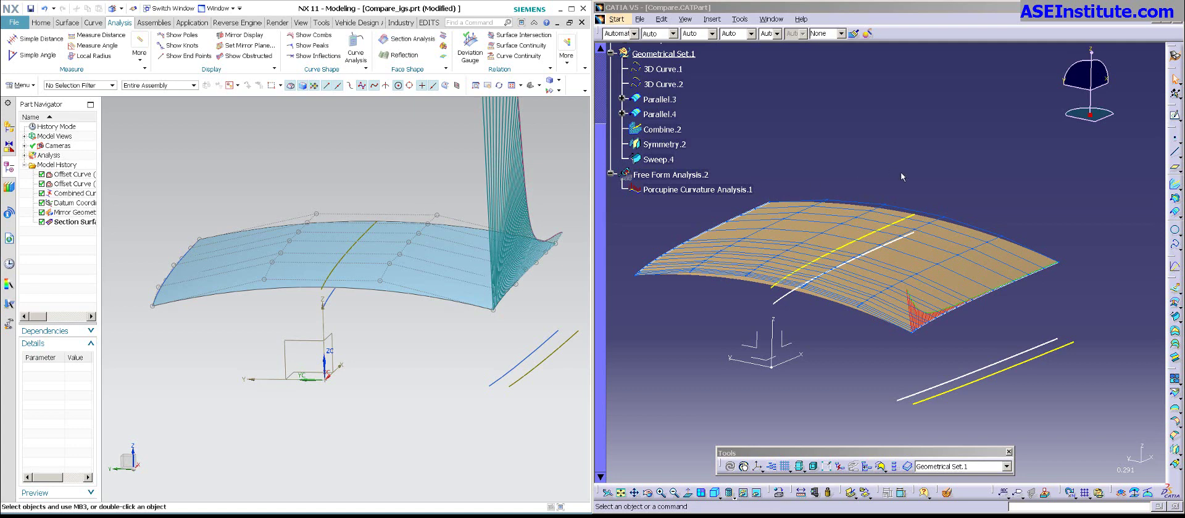
click(817, 234)
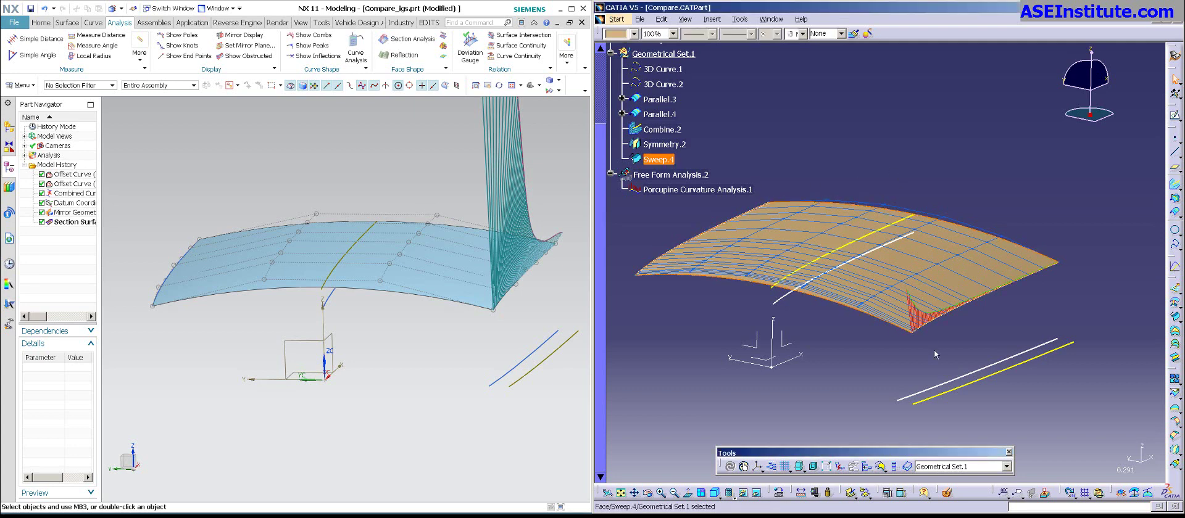